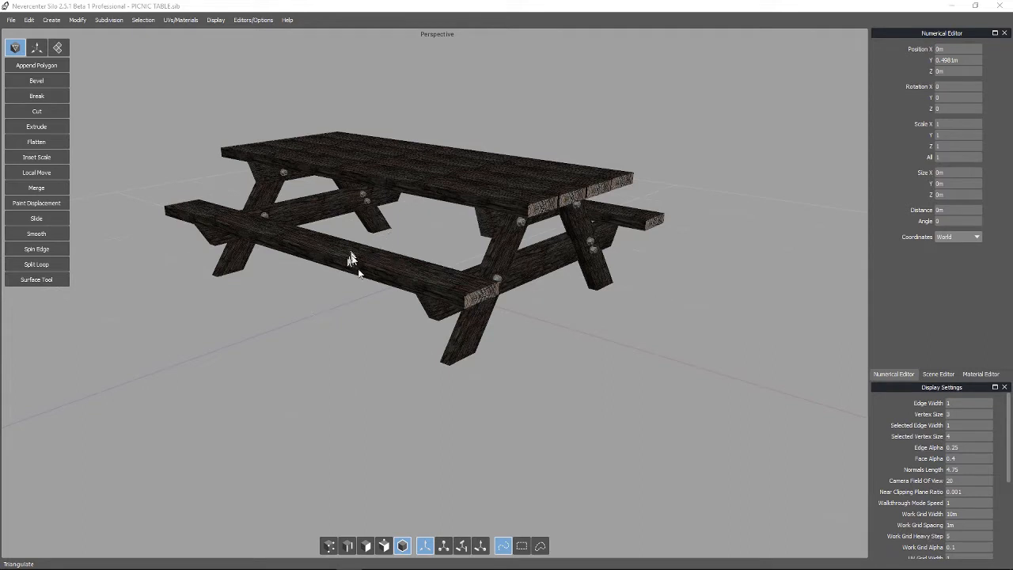
Select the picnic table model and open the Material Editor to inspect its materials
alt+drag(657, 413, 675, 435)
click(483, 190)
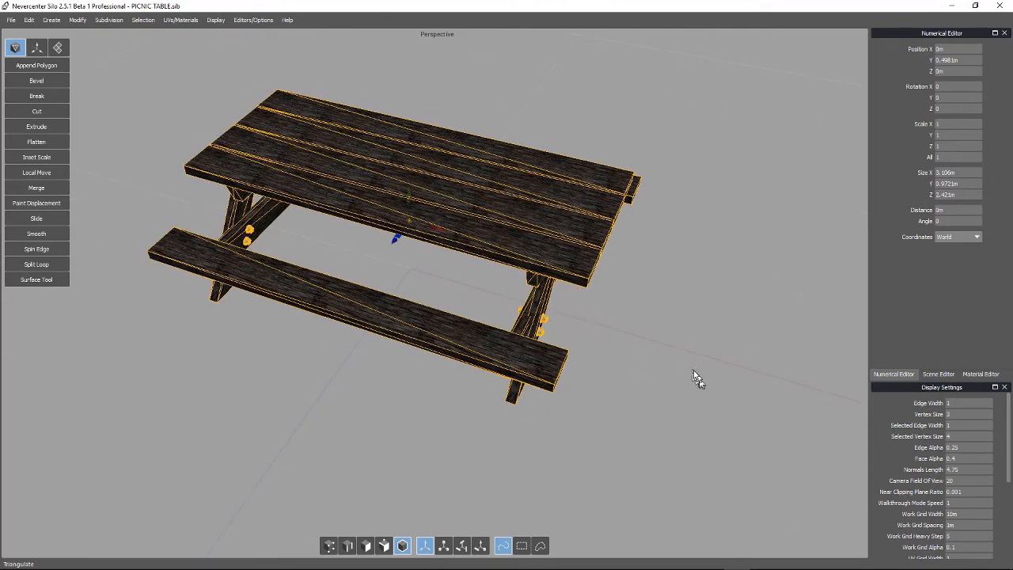
mouse_move(687, 359)
alt+mouse_down()
mouse_move(694, 340)
mouse_move(685, 355)
alt+mouse_up()
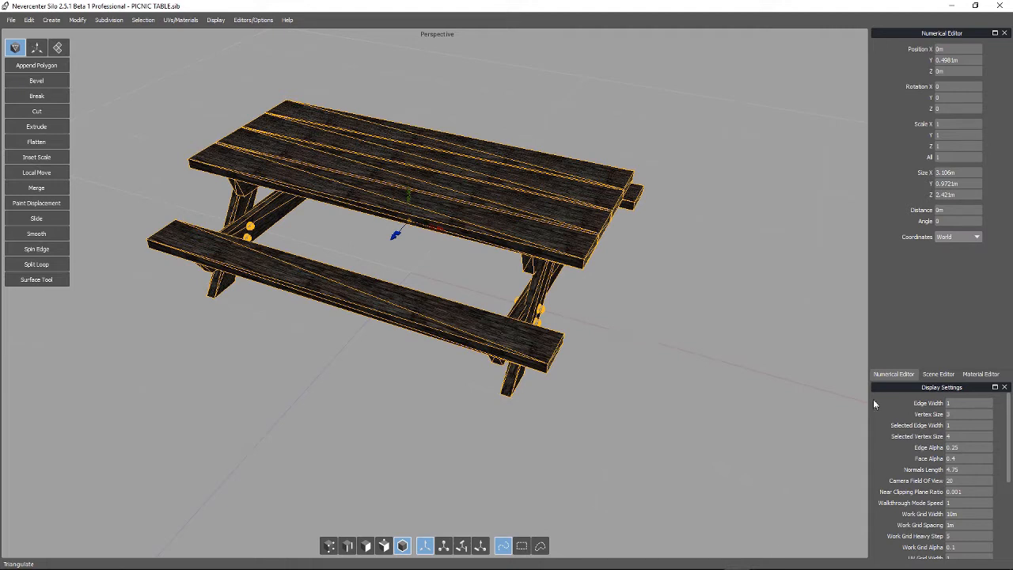
click(979, 374)
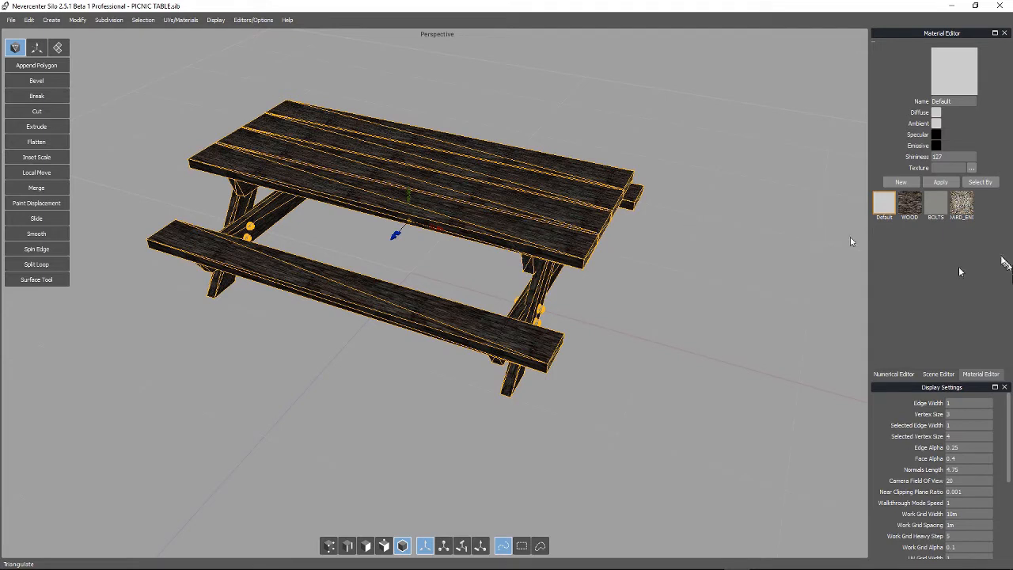
click(673, 293)
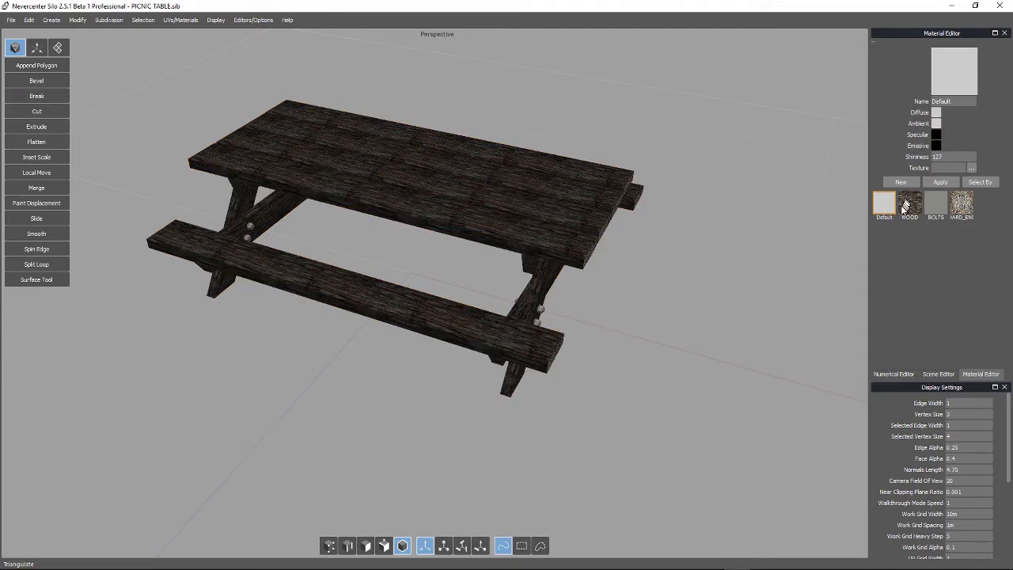
Apply the WOOD material to the table and pick the BOLTS material in the material list
drag(909, 206, 417, 170)
click(941, 207)
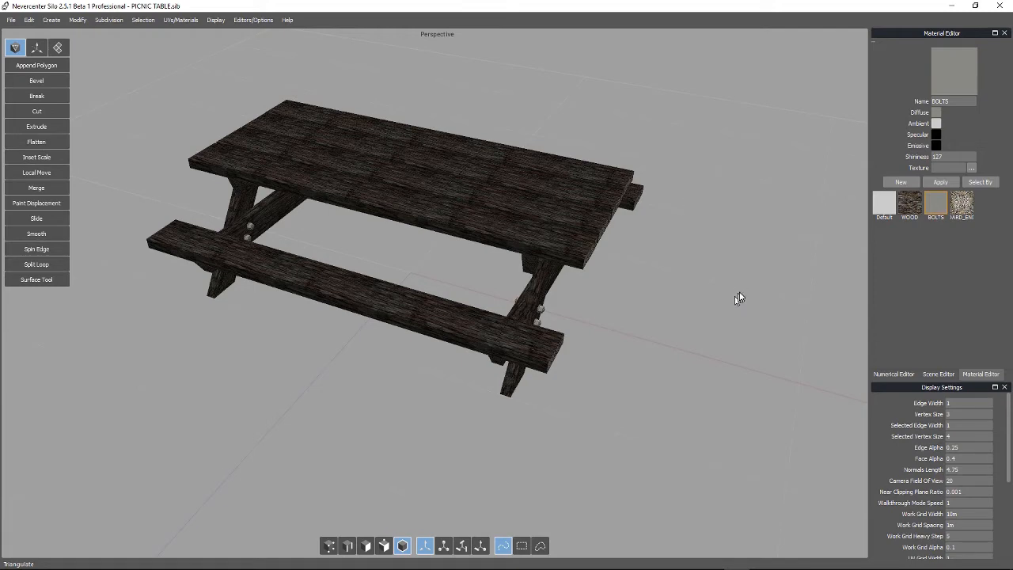
middle_drag(735, 293, 704, 274)
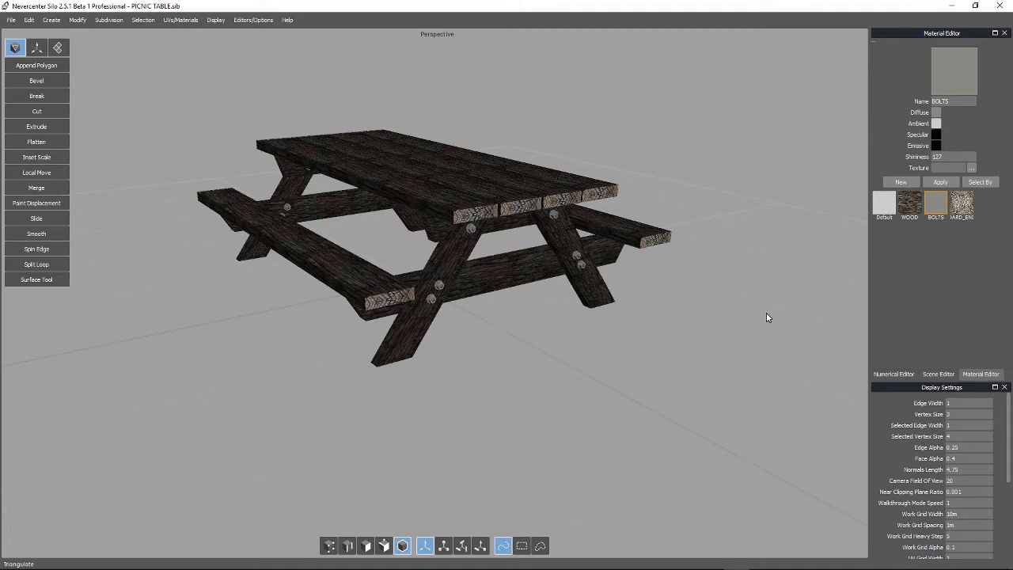
alt+drag(701, 313, 722, 321)
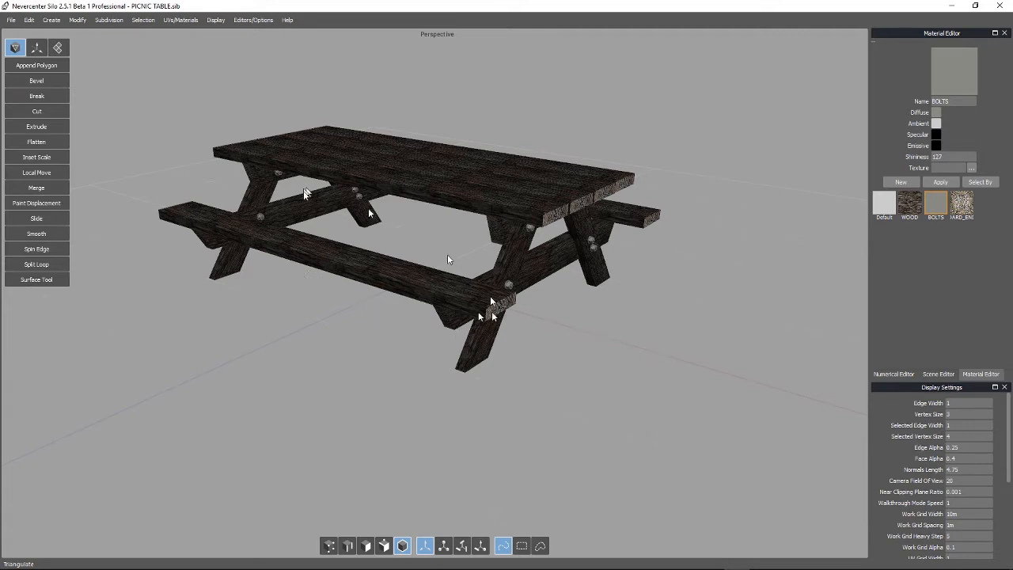
Select all objects and save them as PICNIC_TABLE.obj in the PICNIC_TABLE folder, replacing the existing file
key(ctrl+a)
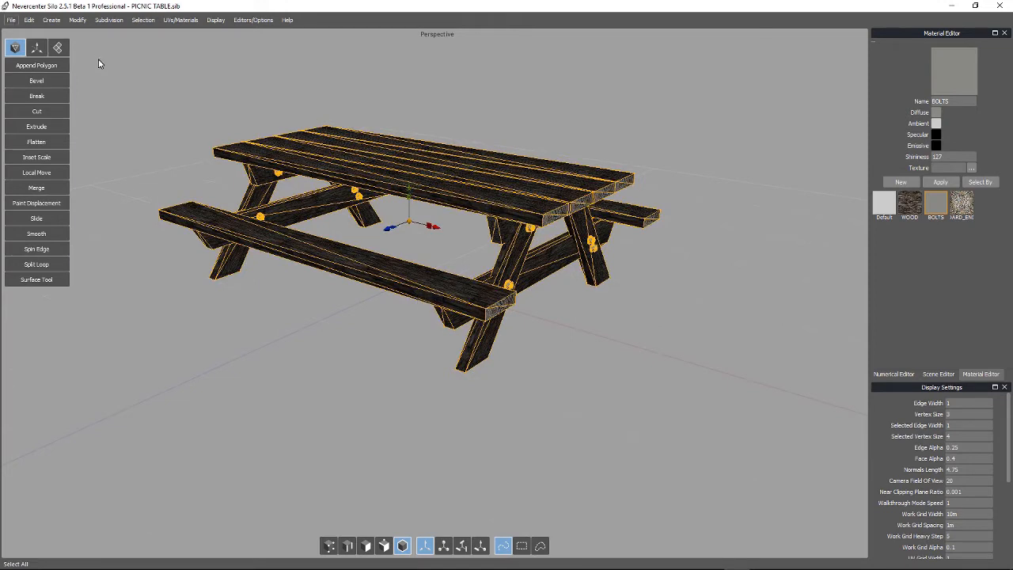
click(12, 20)
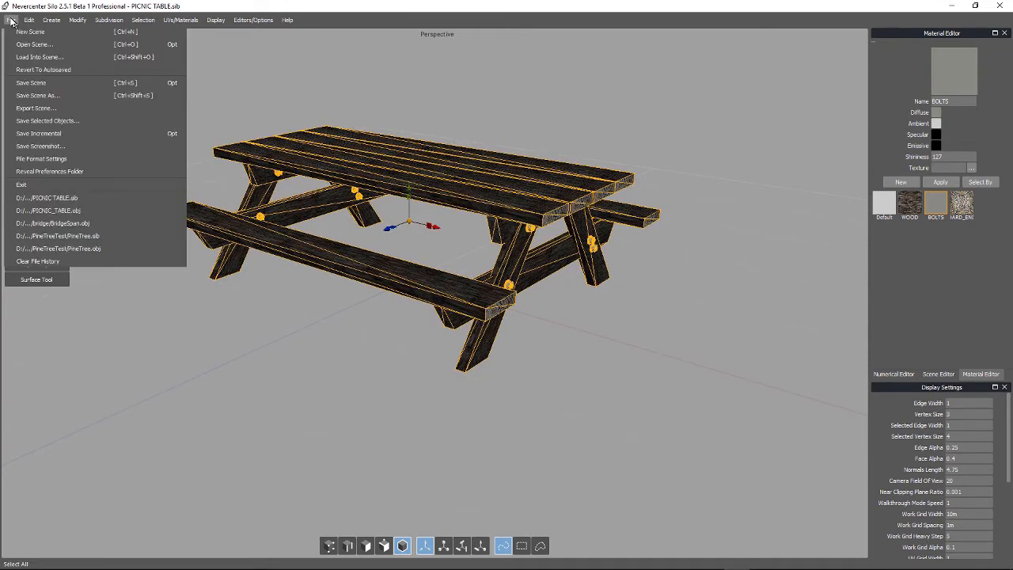
click(33, 122)
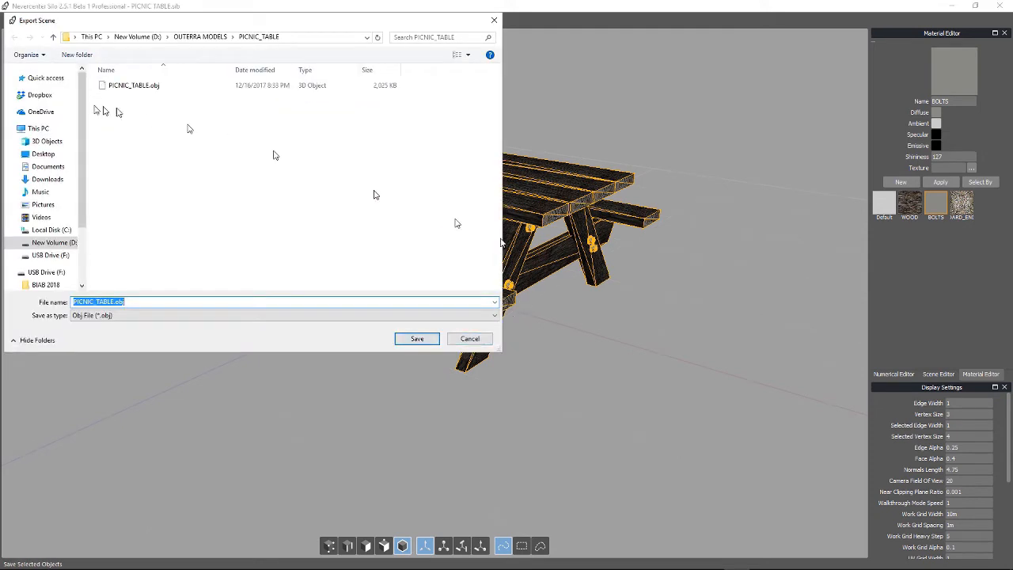
click(125, 85)
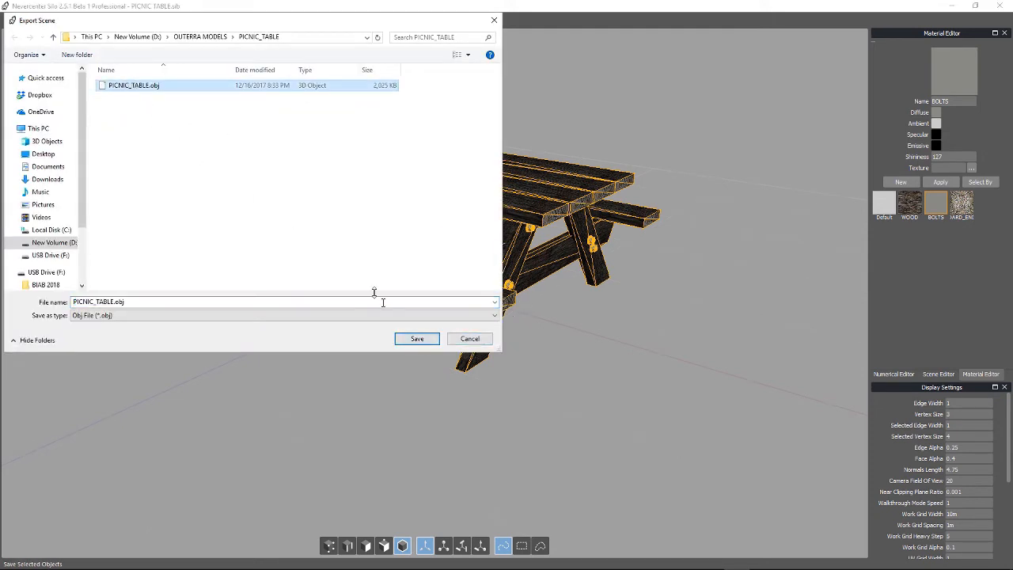
click(417, 339)
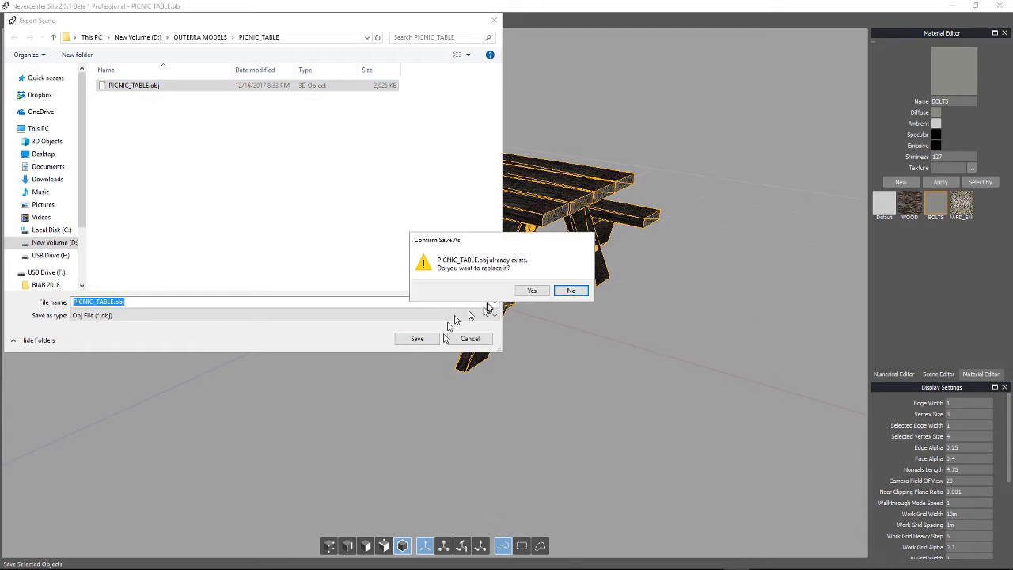
click(533, 291)
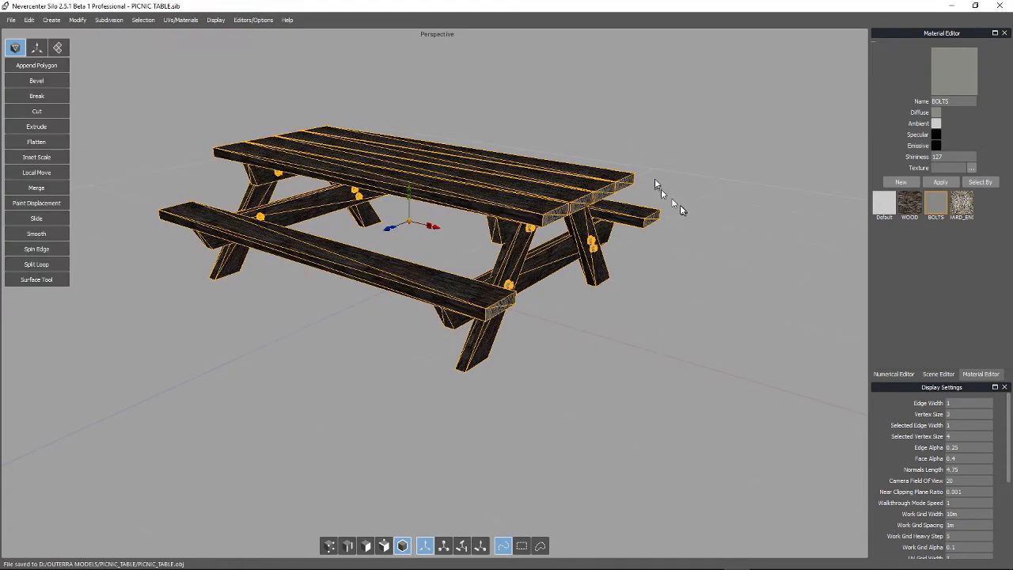
Close the modelling program without saving the current scene
middle_drag(667, 203, 682, 223)
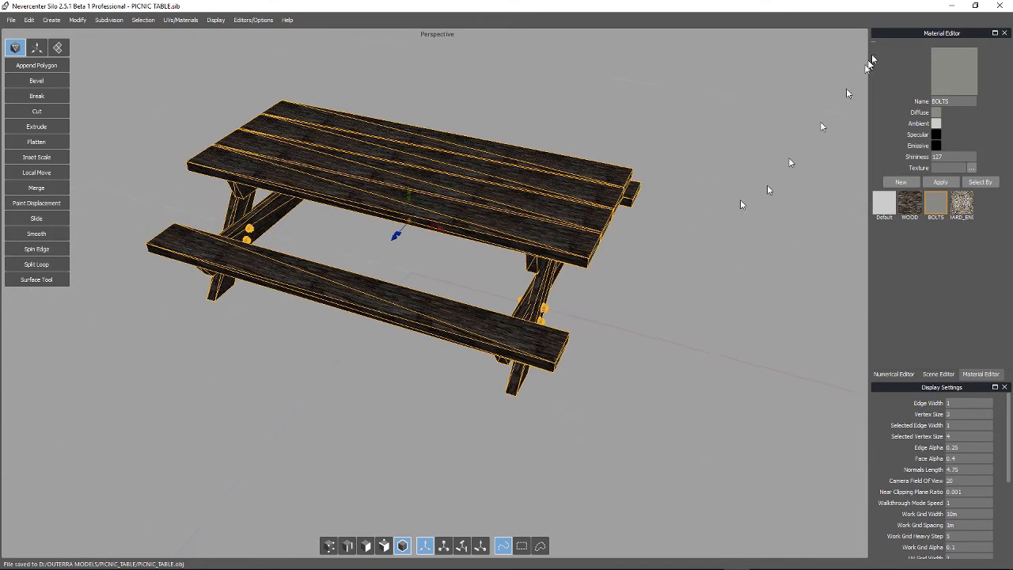
click(1001, 7)
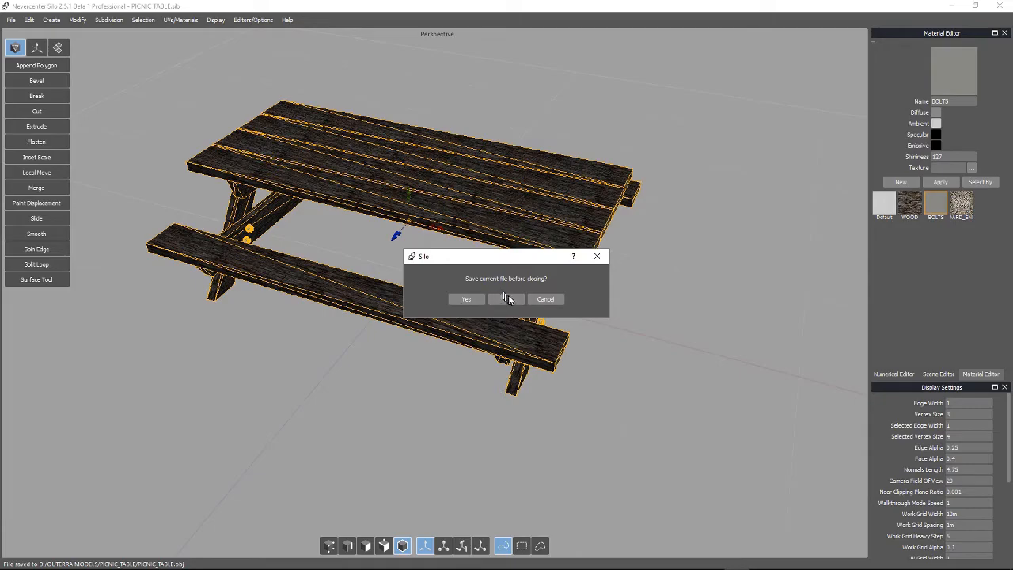
click(495, 300)
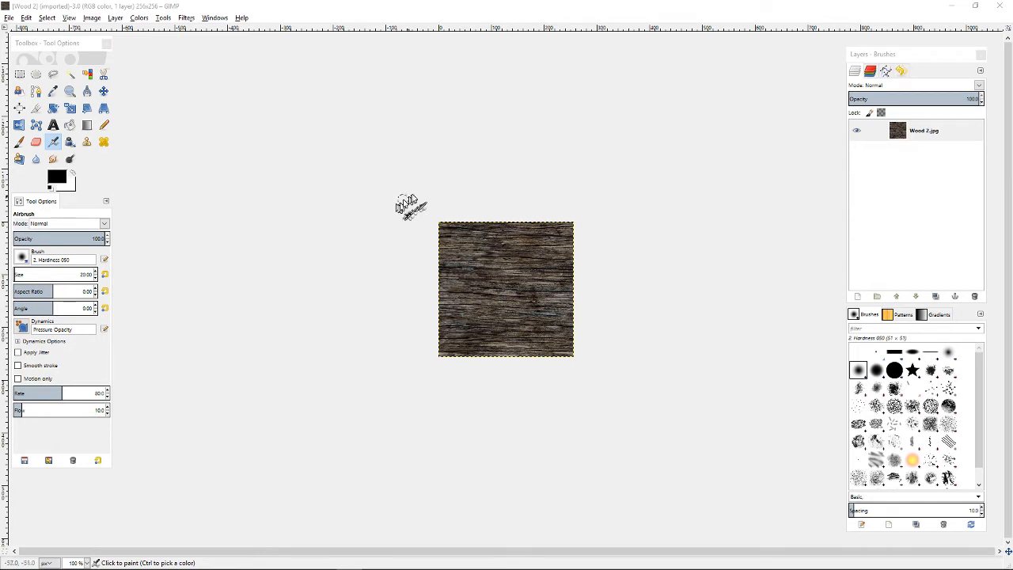
In GIMP, start exporting the Wood 2 texture as a DDS image named Wood 2.dds
click(9, 17)
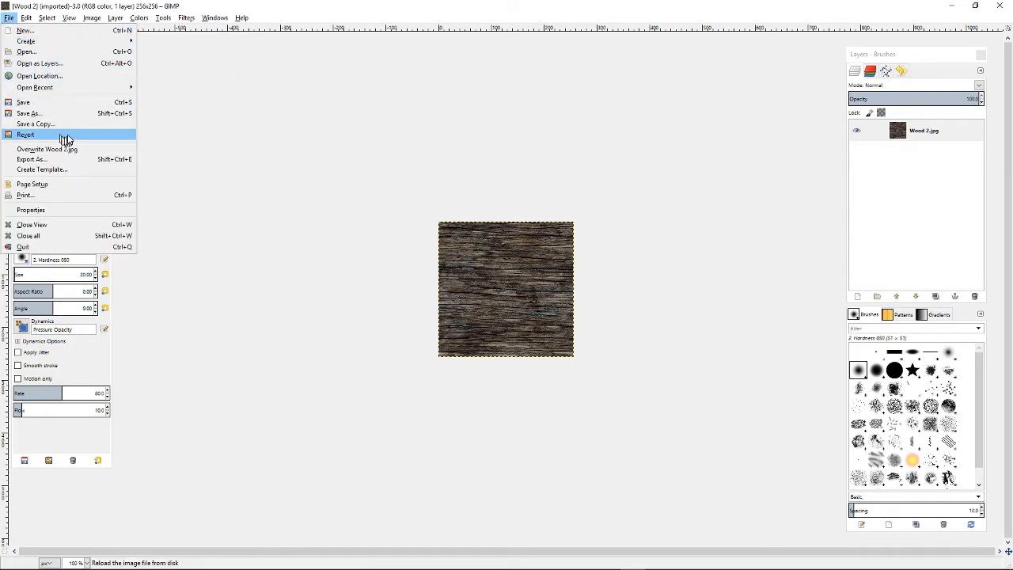
click(53, 162)
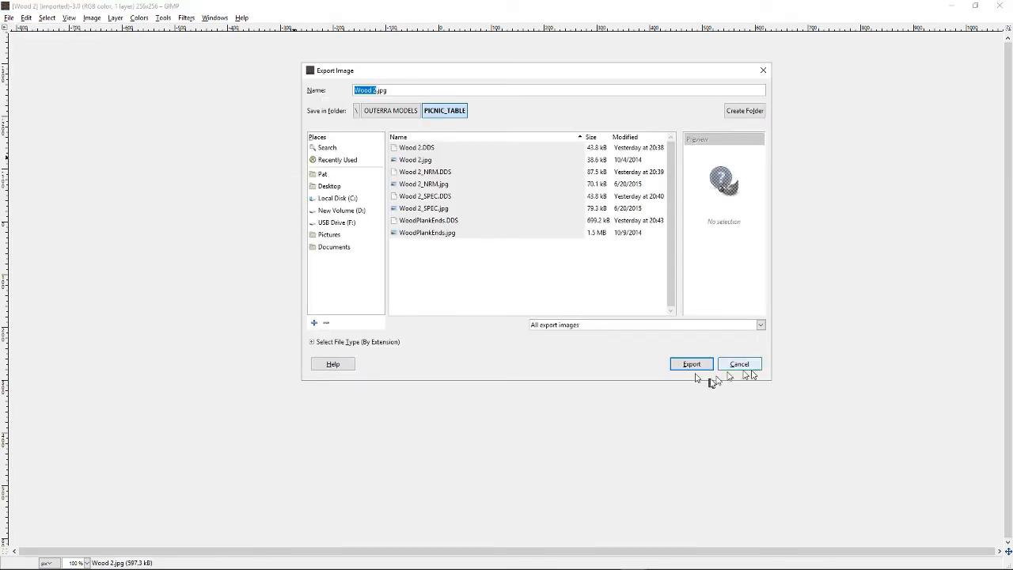
click(761, 325)
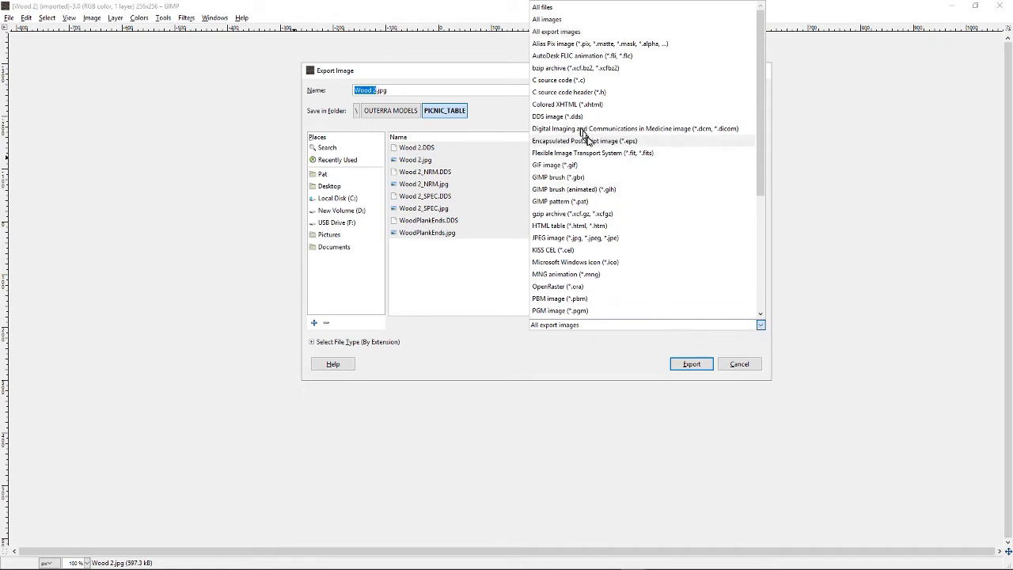
click(549, 118)
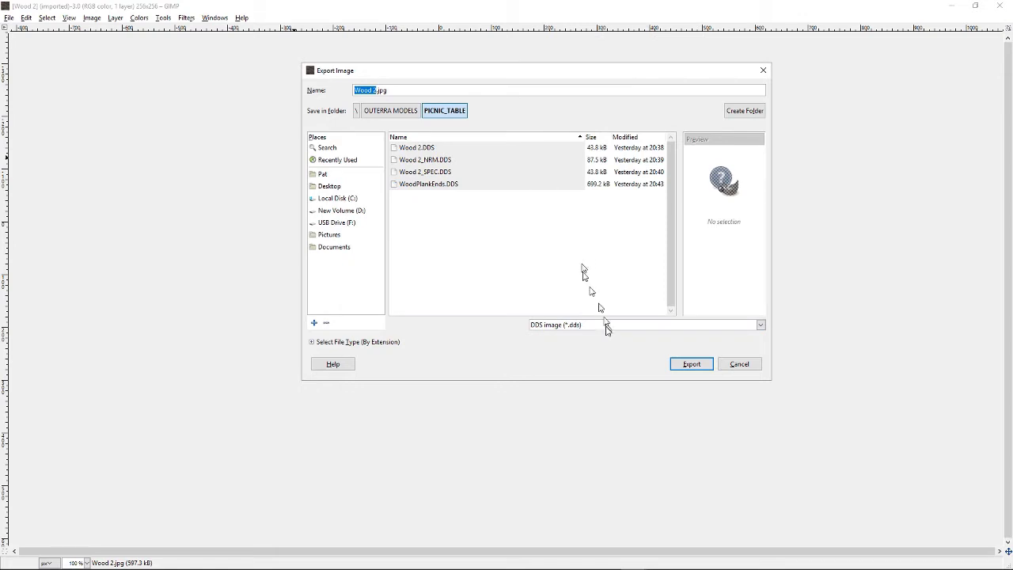
click(411, 91)
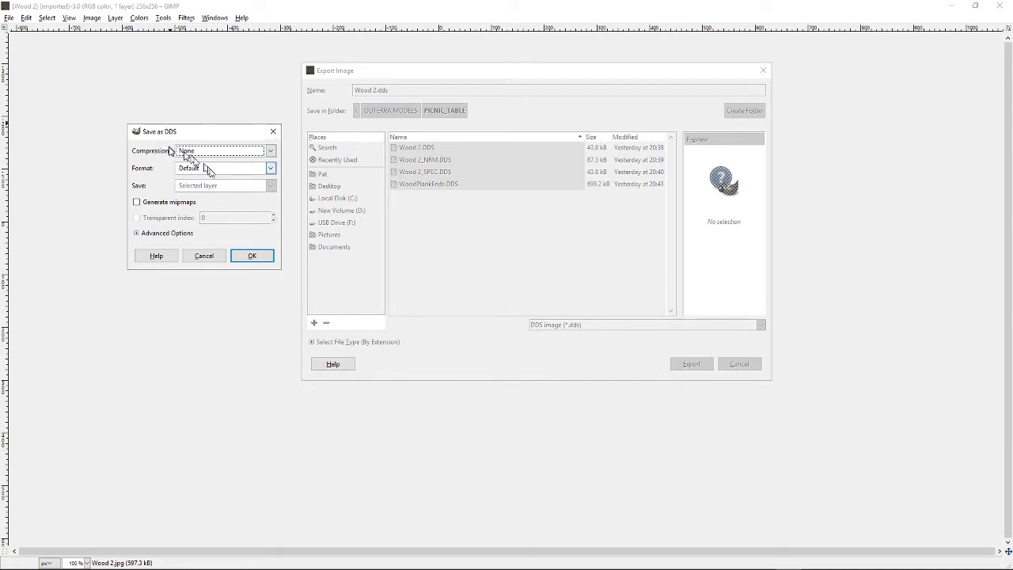
Set DDS compression to BC1 / DXT1, enable Generate mipmaps, and confirm the export
click(269, 153)
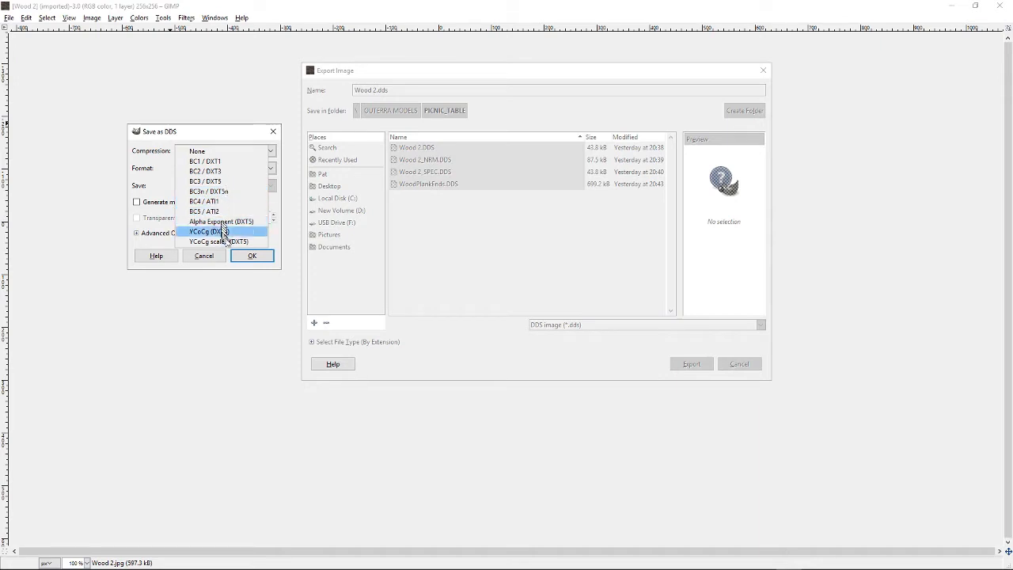
click(225, 162)
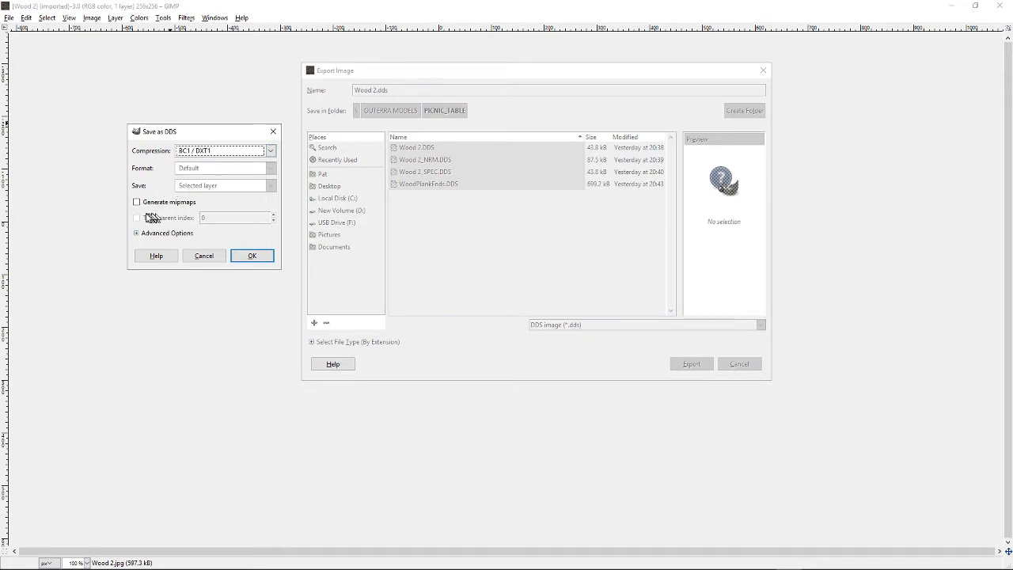
click(138, 204)
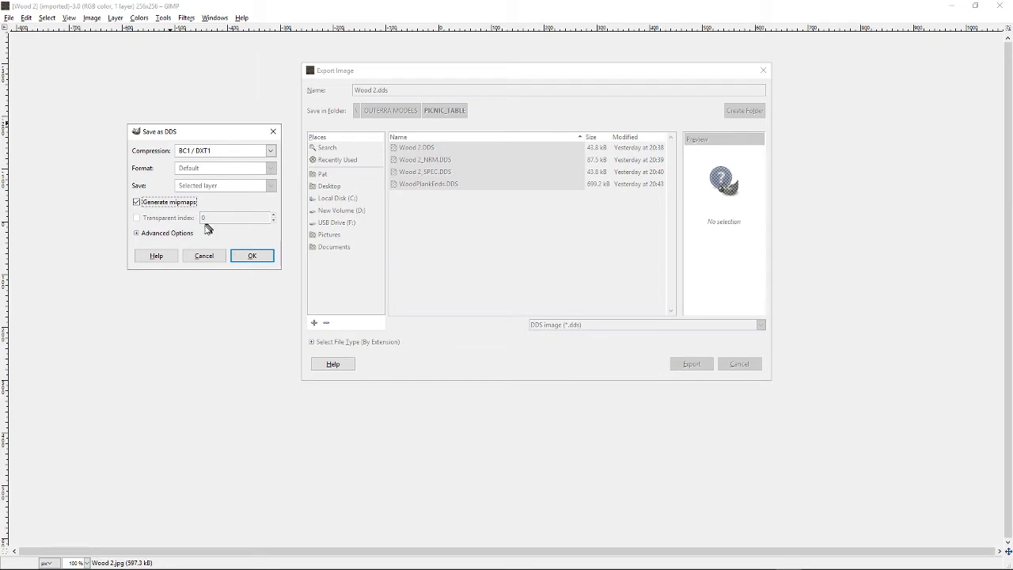
click(248, 256)
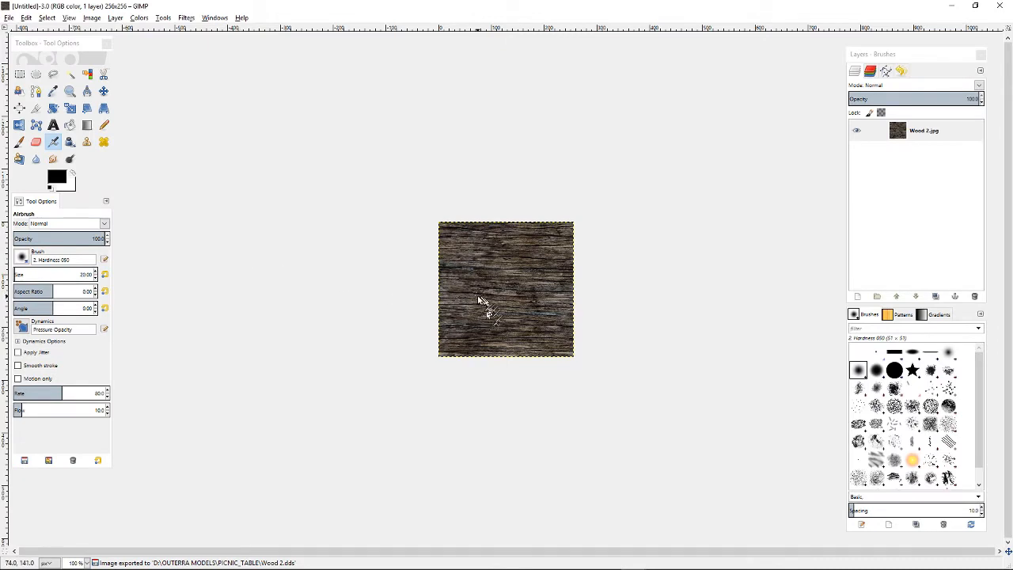
Bring up the Wood 2_NRM image window, enlarge it, and open its Export As dialog
click(215, 18)
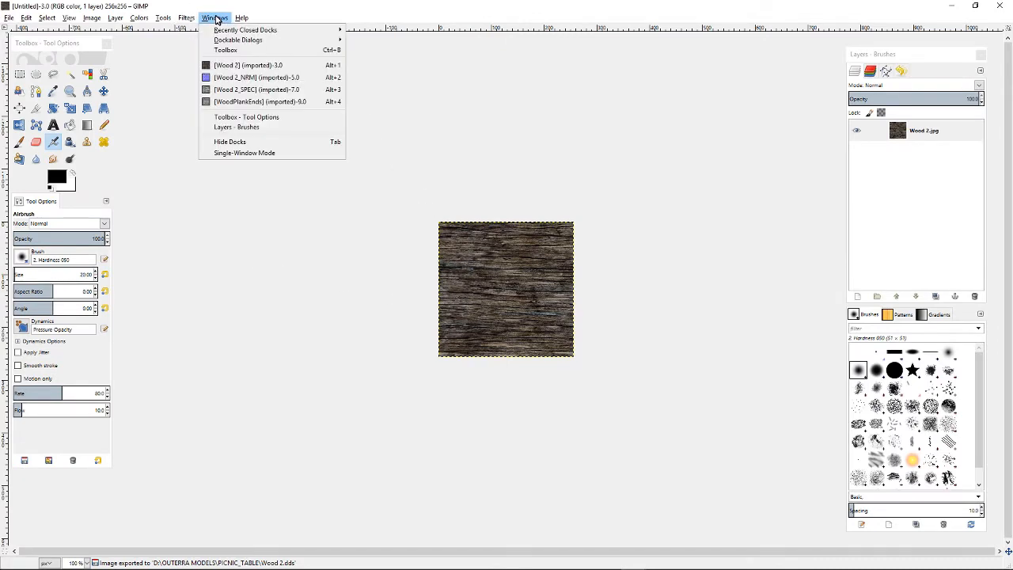
click(259, 78)
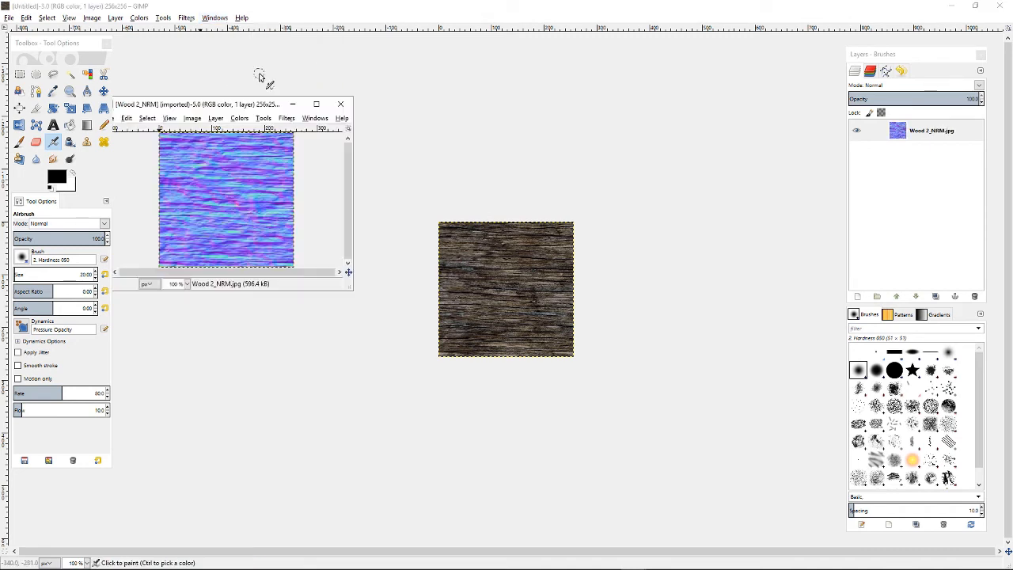
drag(268, 107, 363, 101)
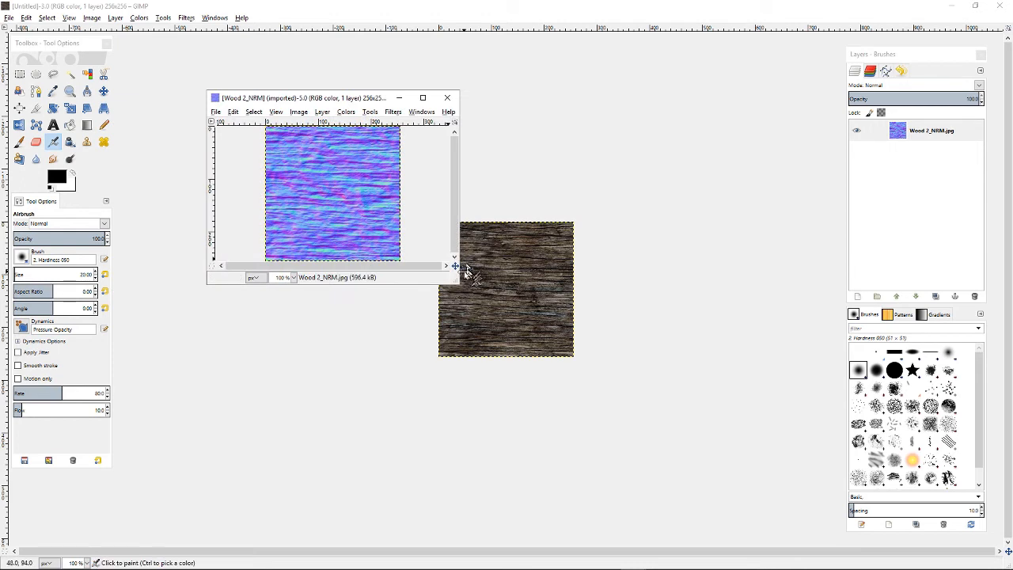
drag(456, 281, 571, 358)
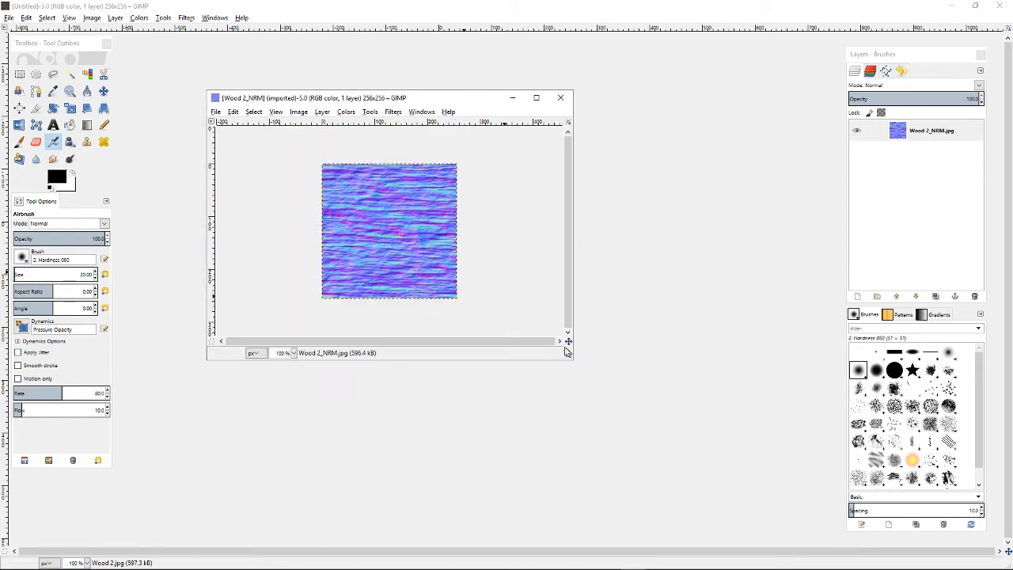
click(215, 112)
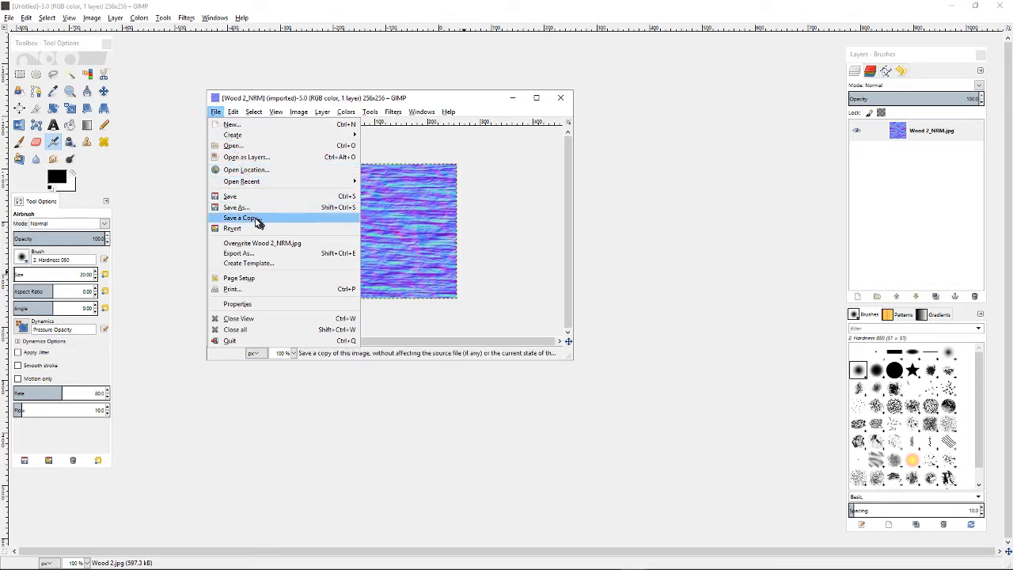
click(235, 254)
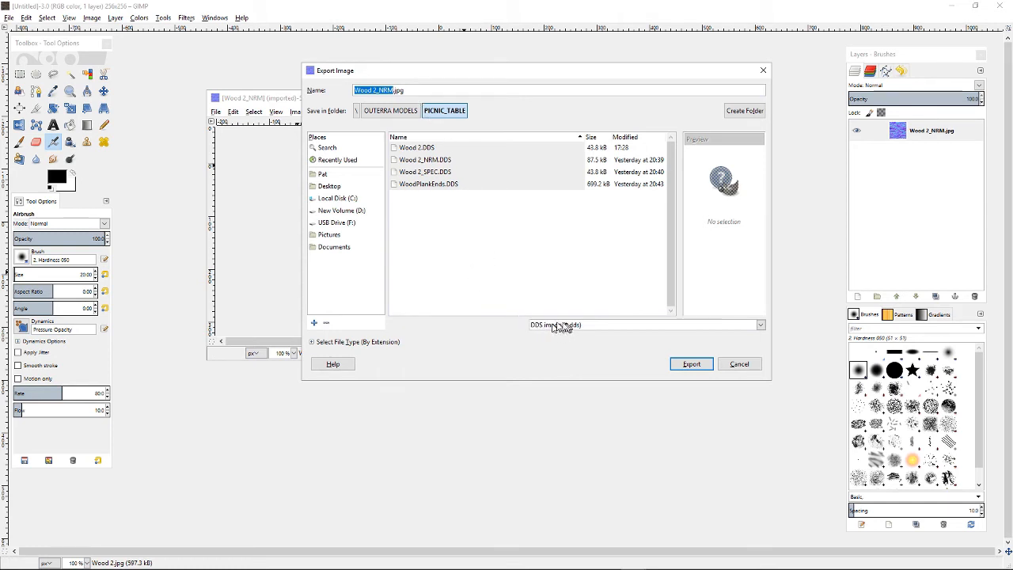
Rename the normal map export as Wood 2_NRM.dds and proceed with the export
click(415, 89)
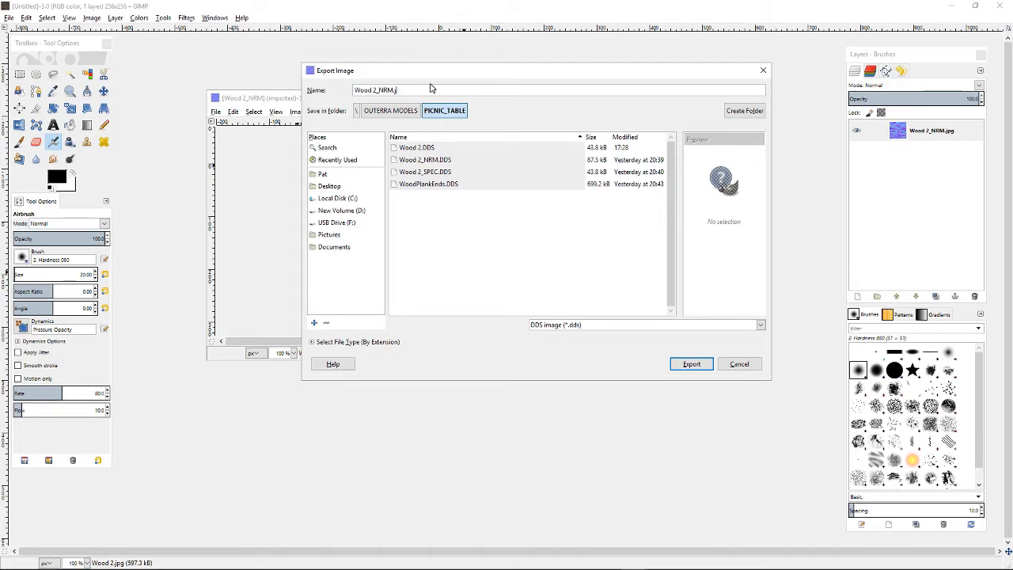
key(BackSpace)
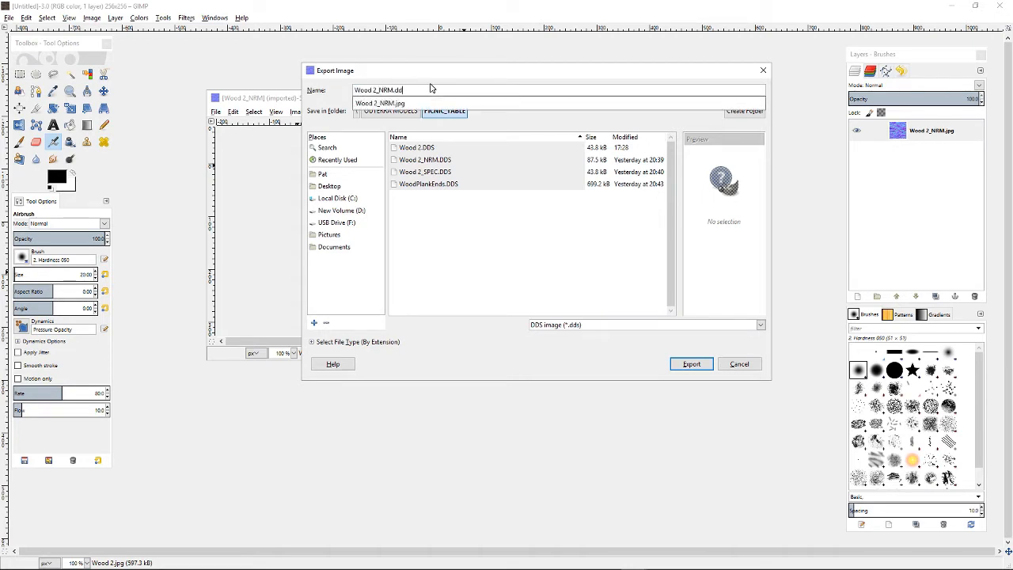
key(Return)
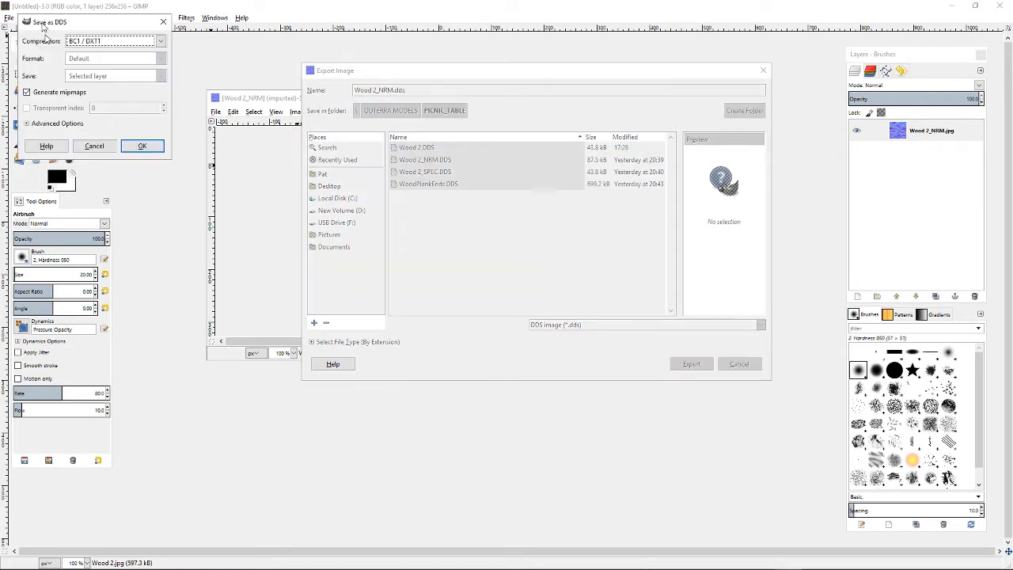
Set DDS compression to BC5 / ATI2, confirm the export, and close the Wood 2_NRM image window
drag(98, 24, 294, 184)
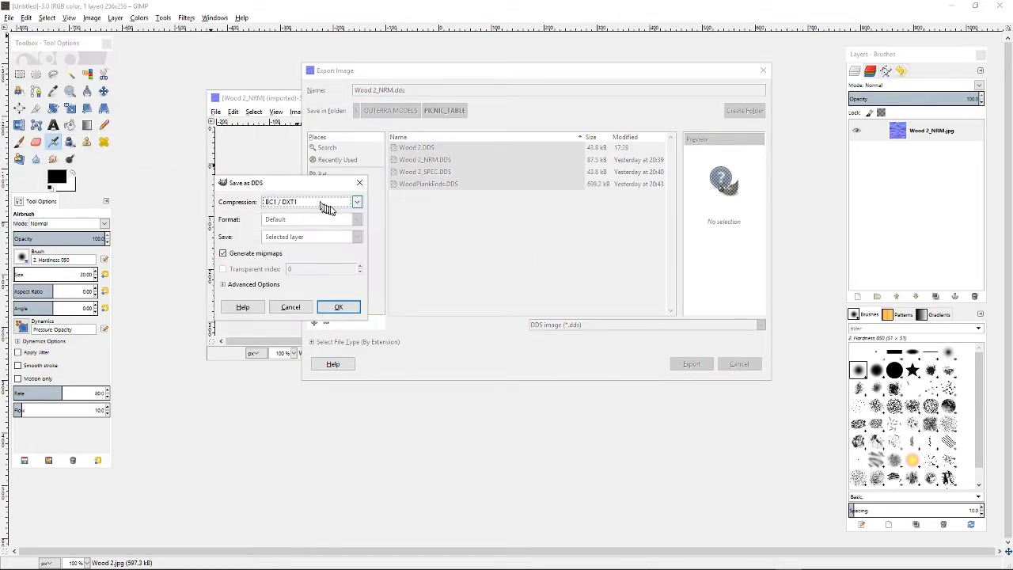
click(357, 204)
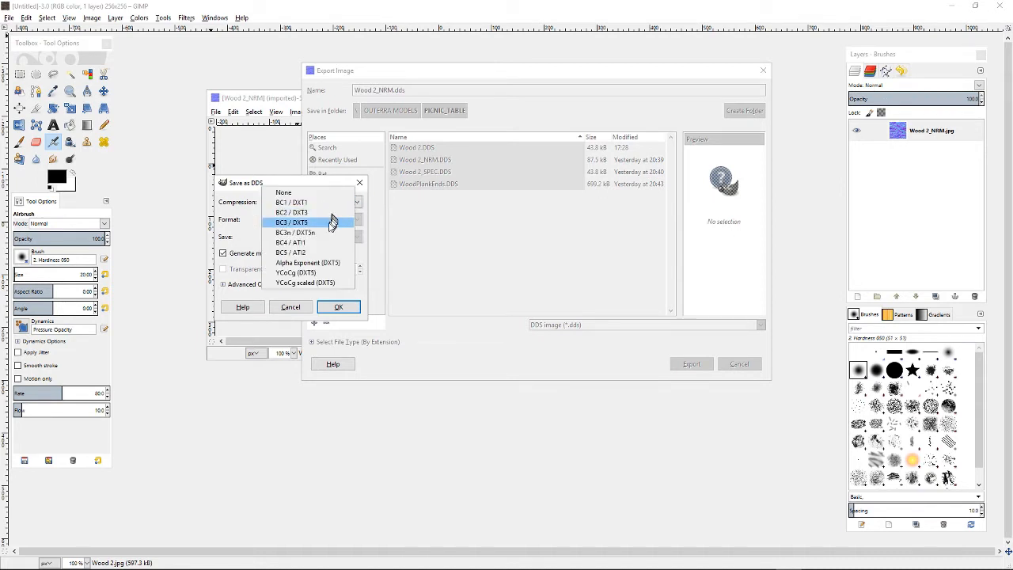
click(304, 253)
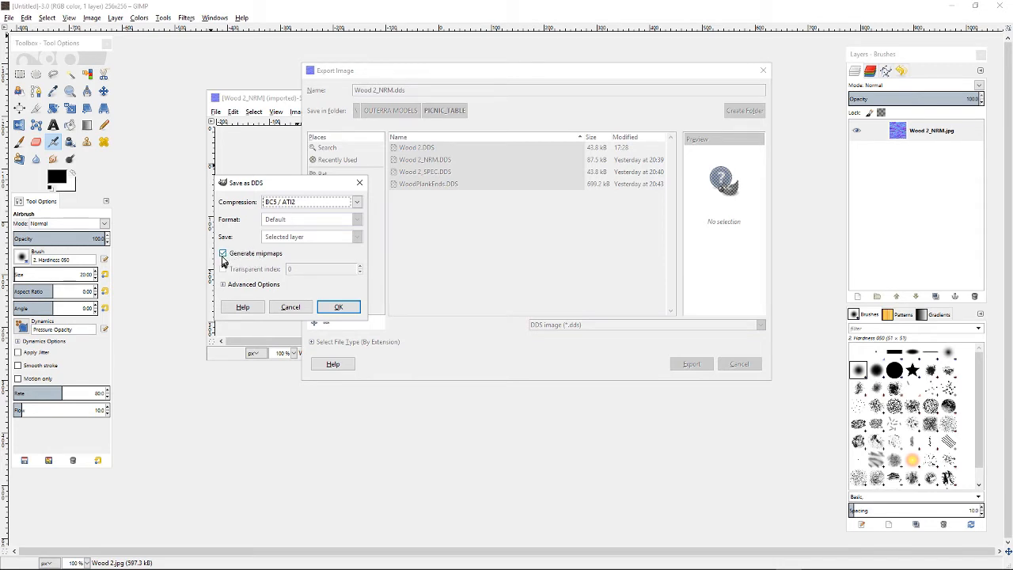
click(338, 308)
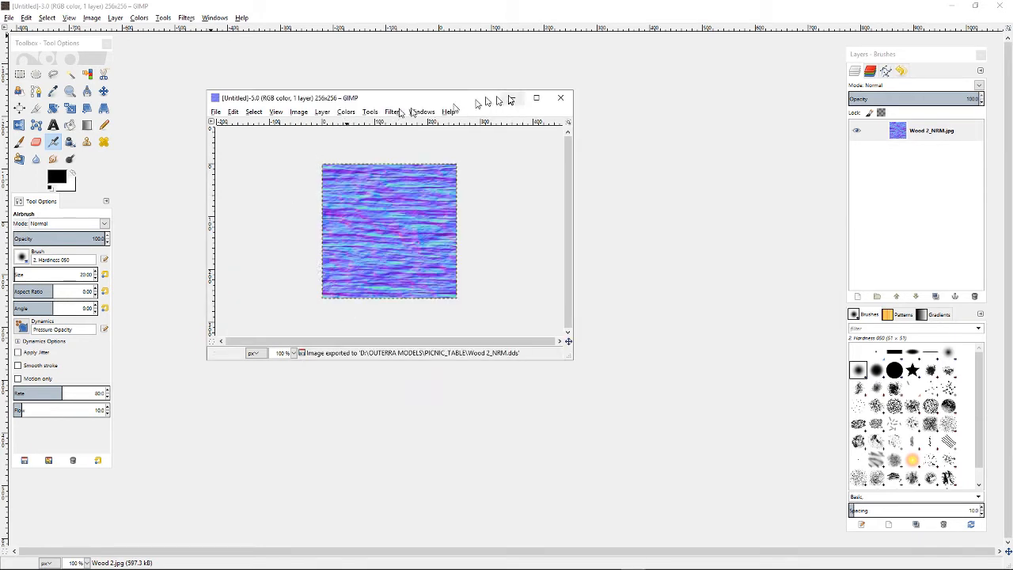
click(559, 97)
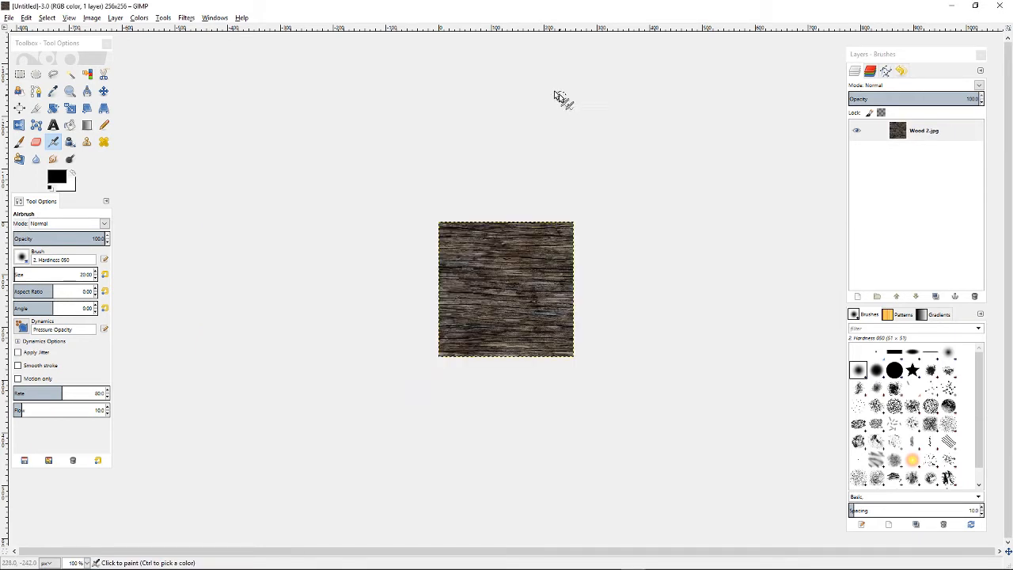
Bring up the Wood 2_SPEC image window and open its Export As dialog
click(215, 17)
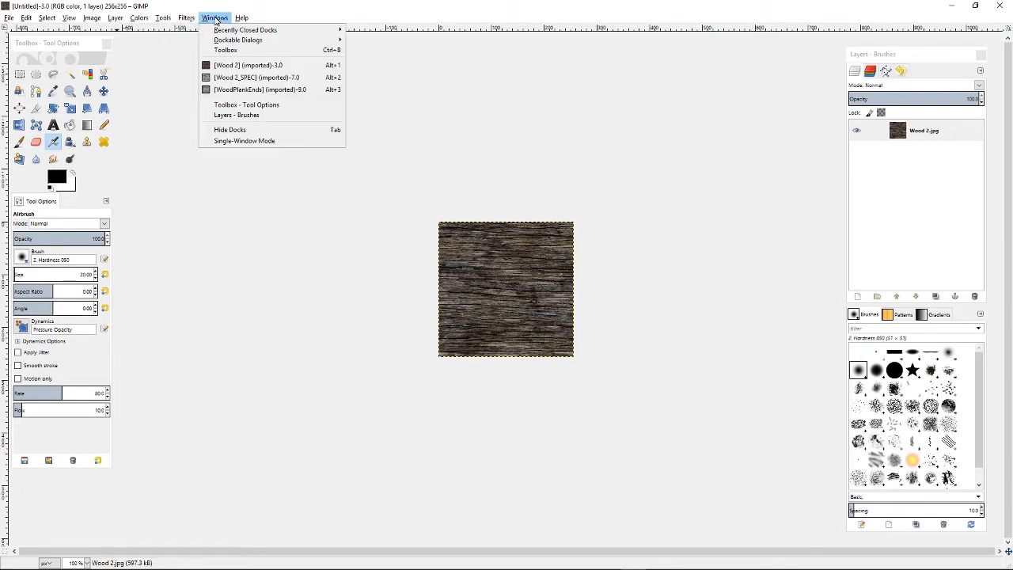
click(242, 78)
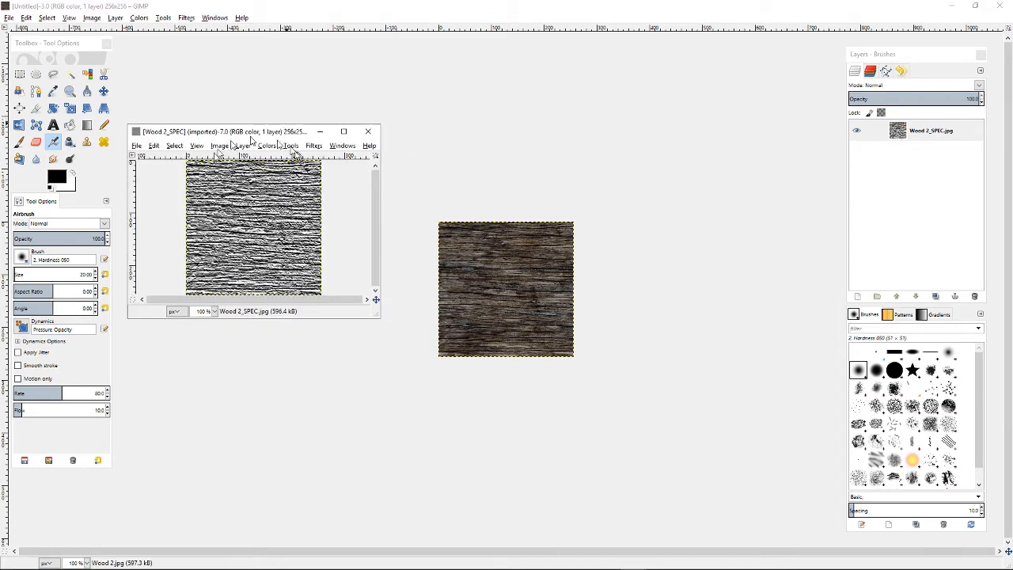
click(136, 146)
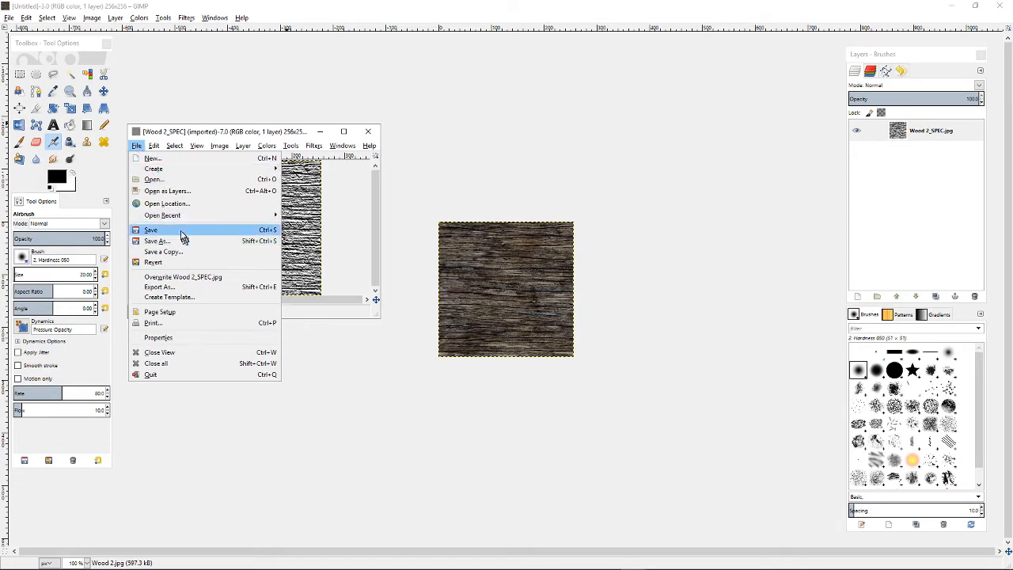
click(174, 286)
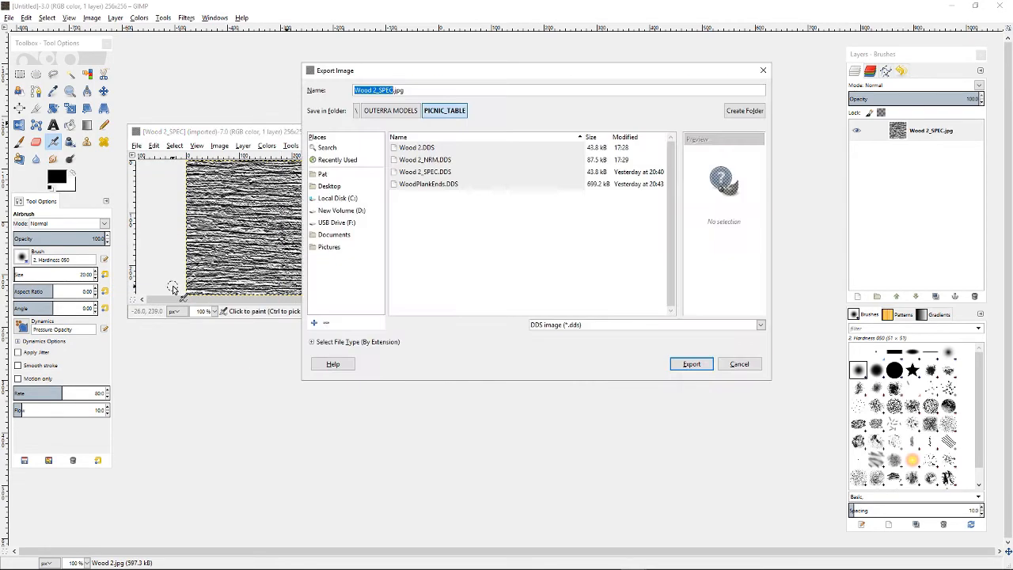
Export Wood 2_SPEC as Wood 2_SPEC.dds with BC4 / ATI1 compression, then close its image window
click(428, 89)
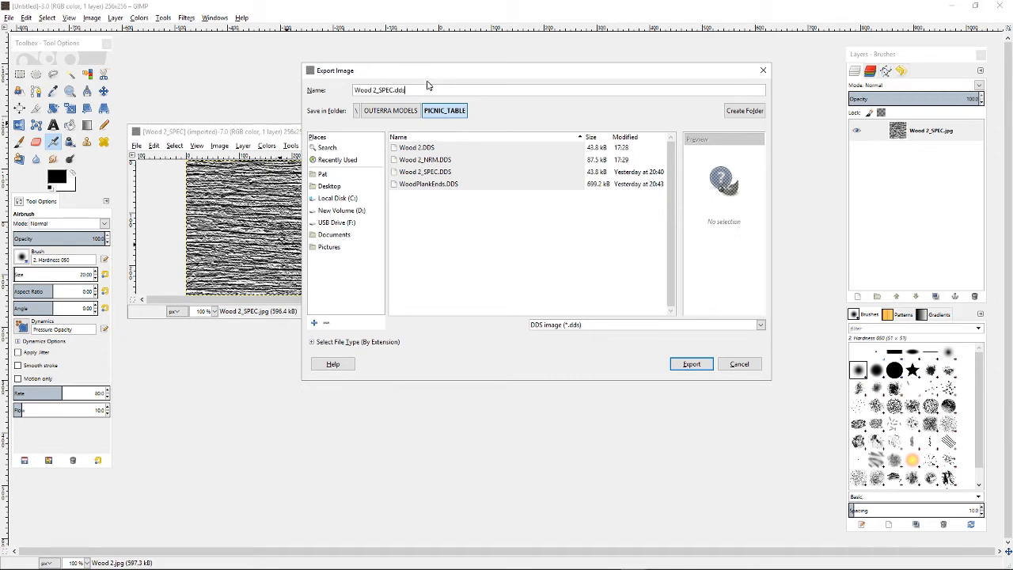
key(Return)
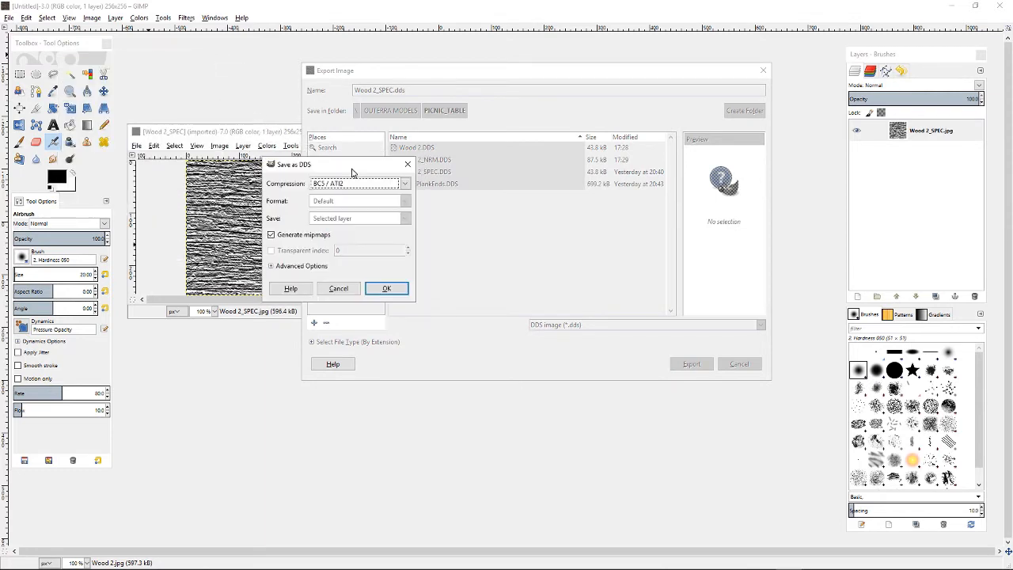
click(405, 185)
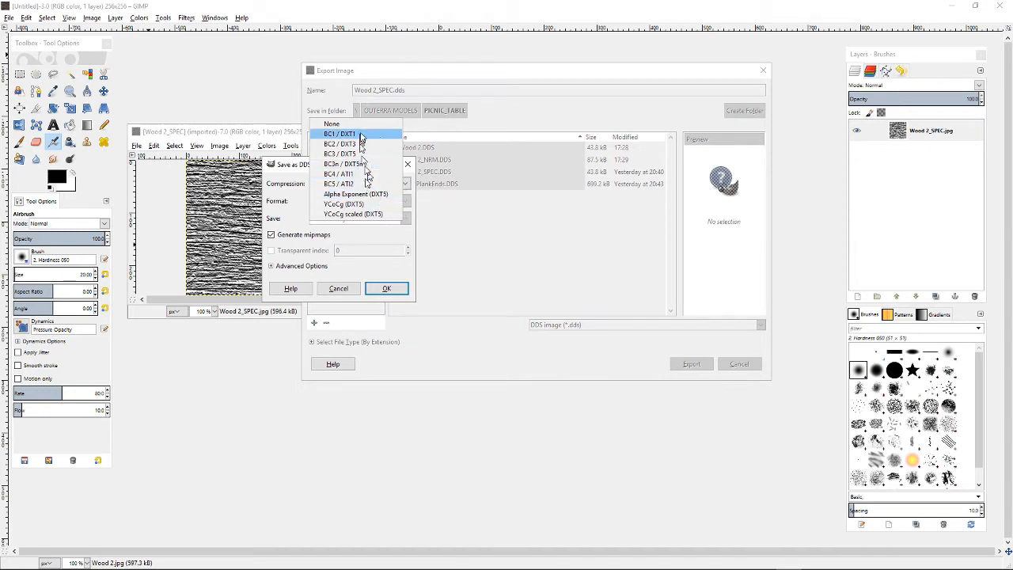
click(351, 175)
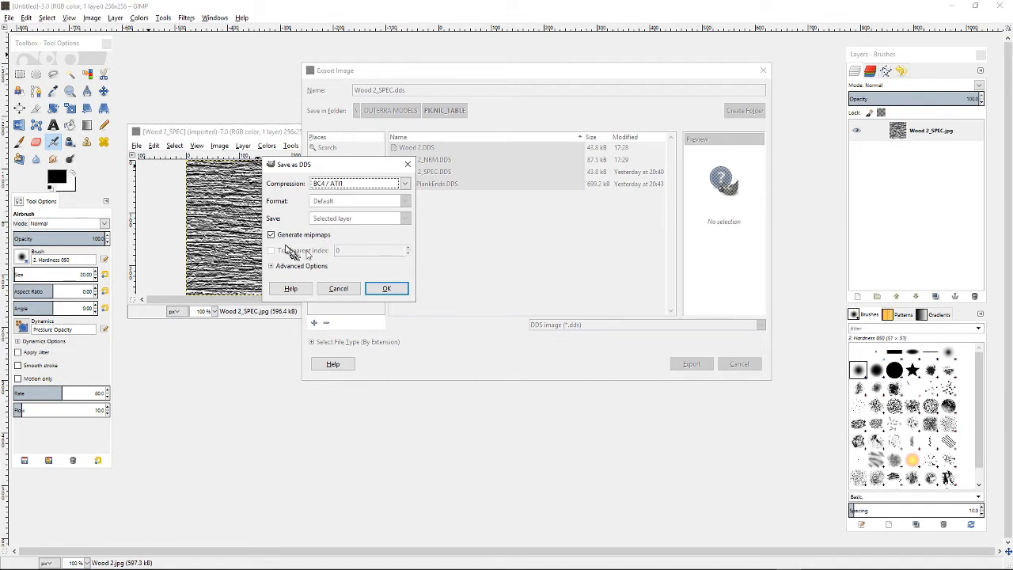
click(387, 288)
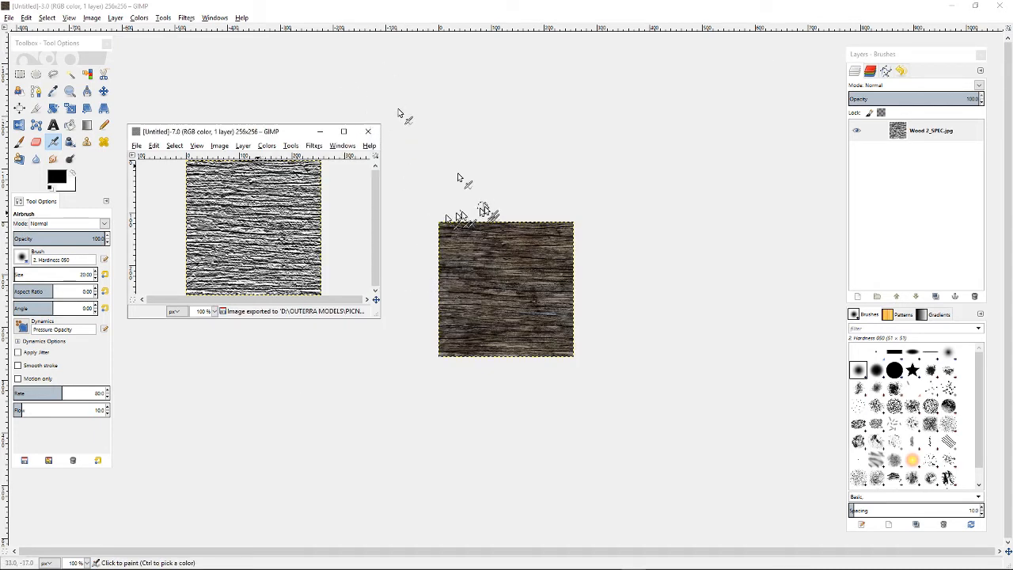
click(368, 131)
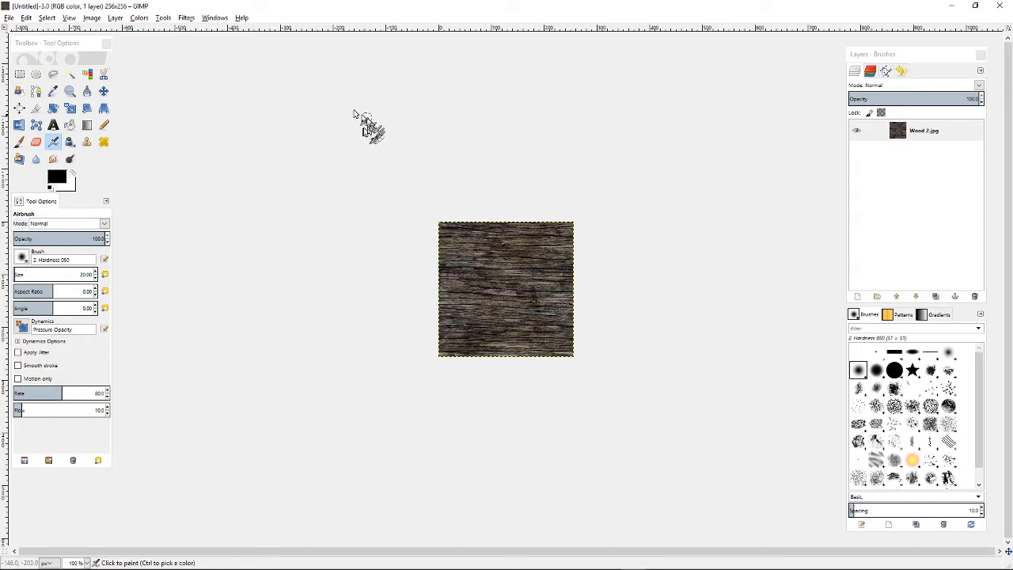
Bring up the WoodPlankEnds image window, reposition it, and open its Export As dialog
click(213, 17)
click(277, 74)
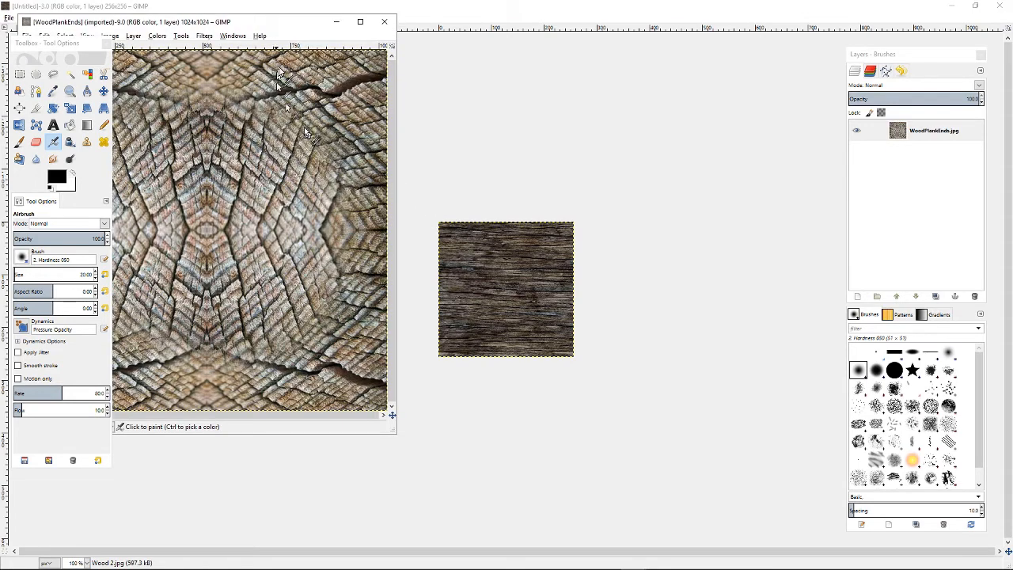
click(303, 27)
drag(303, 27, 450, 48)
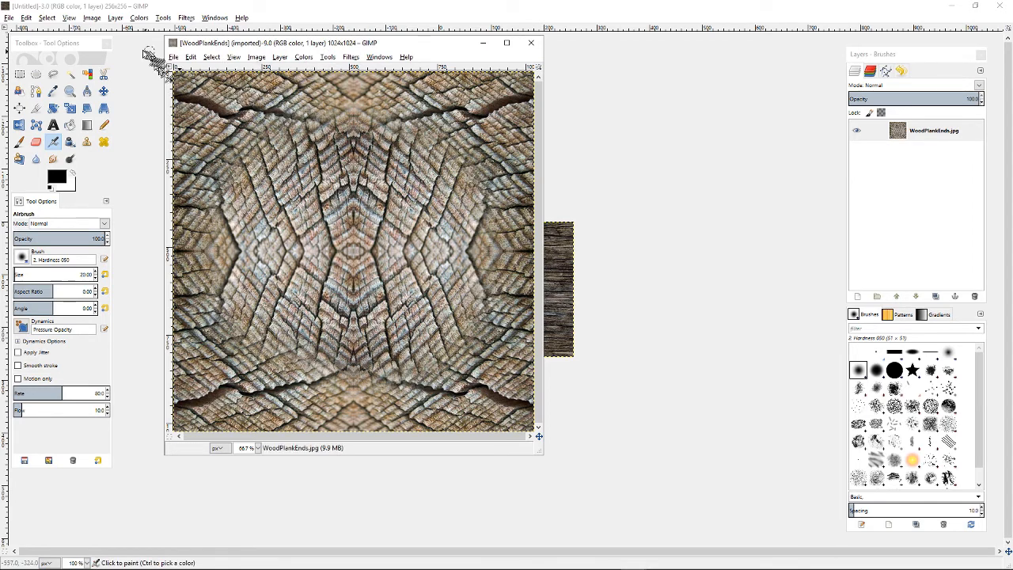
click(174, 59)
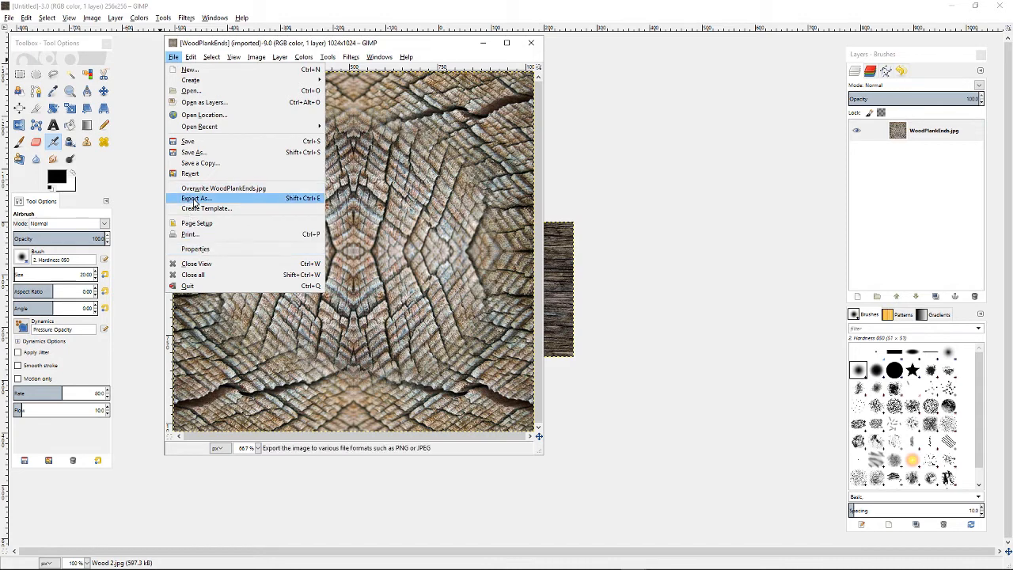
click(195, 199)
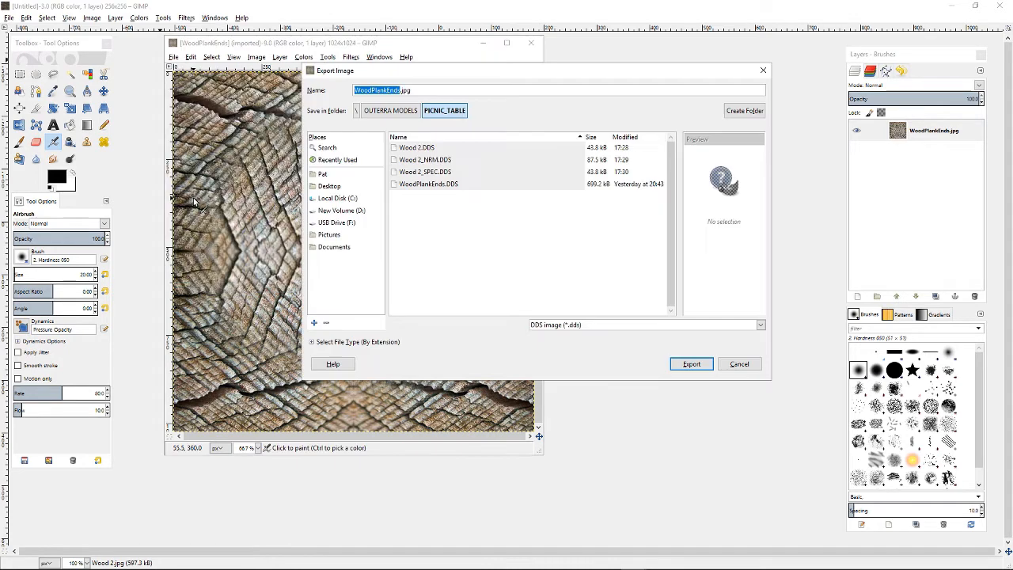
Export WoodPlankEnds as WoodPlankEnds.dds with BC1 / DXT1 compression and mipmaps enabled
click(430, 92)
text(dds)
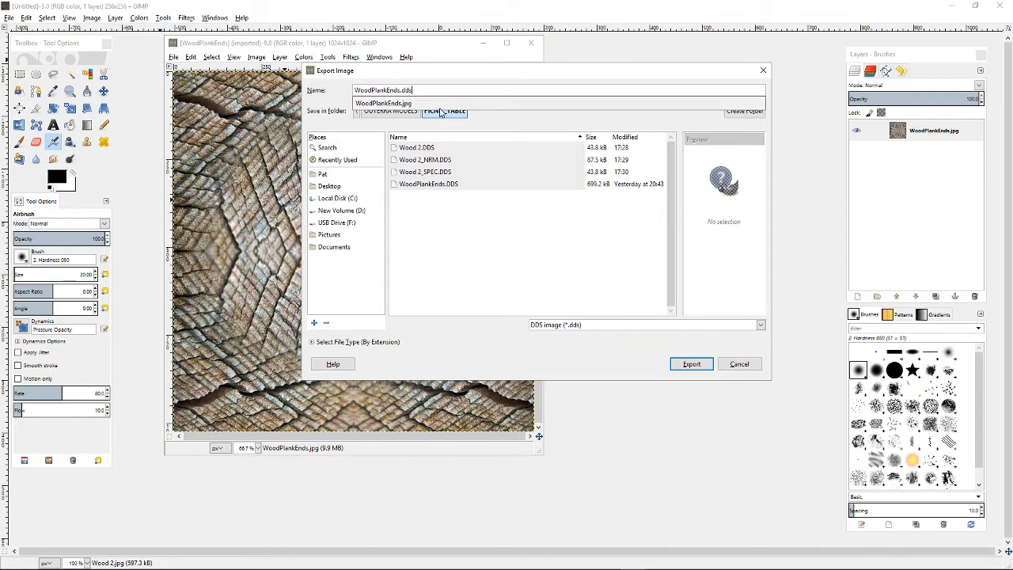
key(Return)
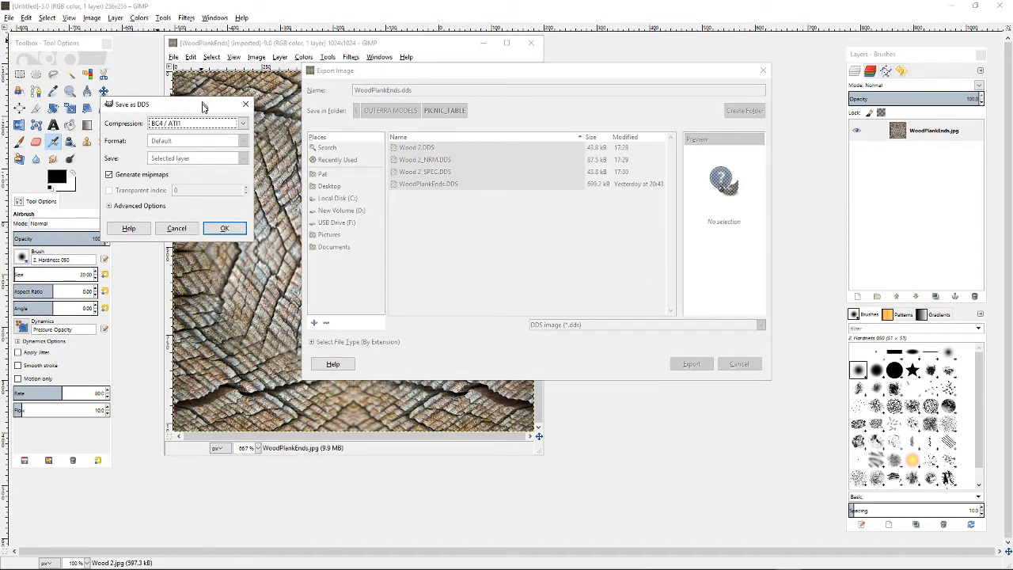
drag(201, 110, 350, 131)
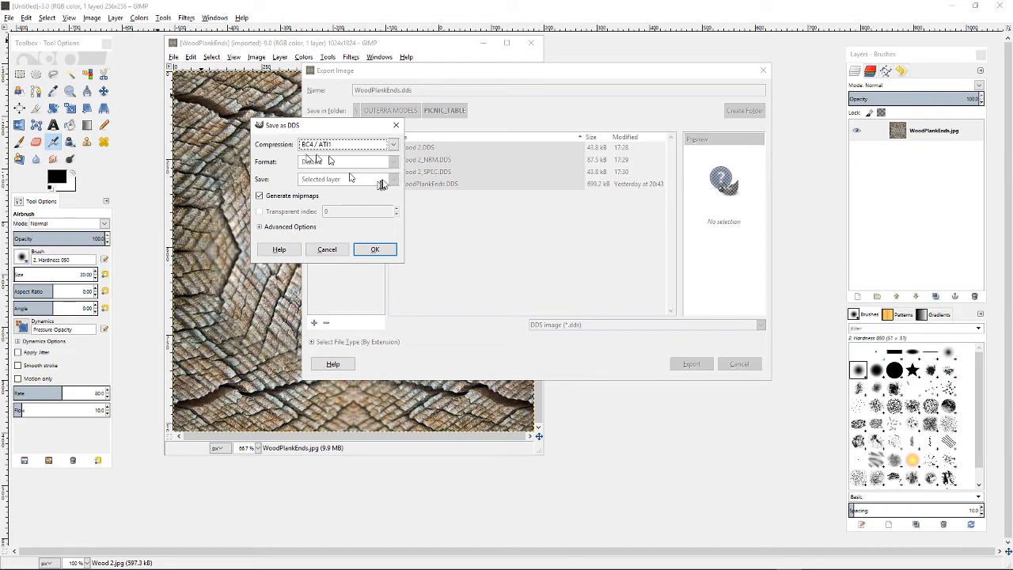
click(394, 145)
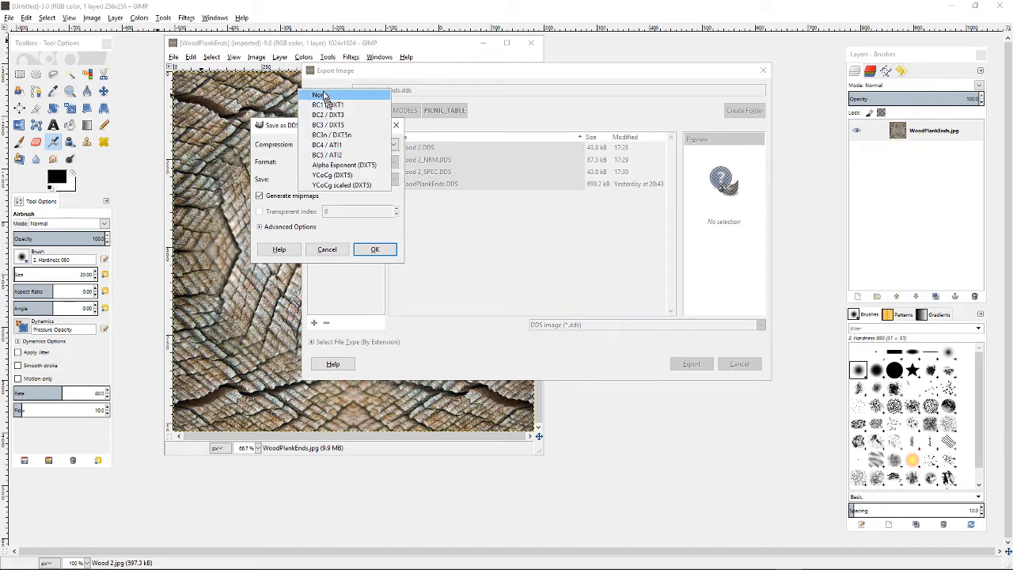
click(338, 105)
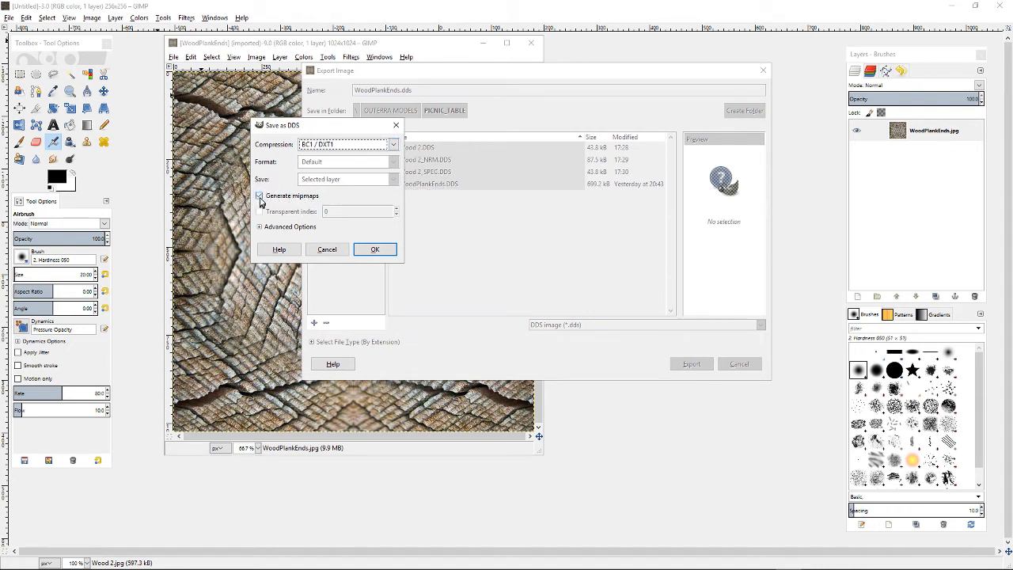
click(373, 249)
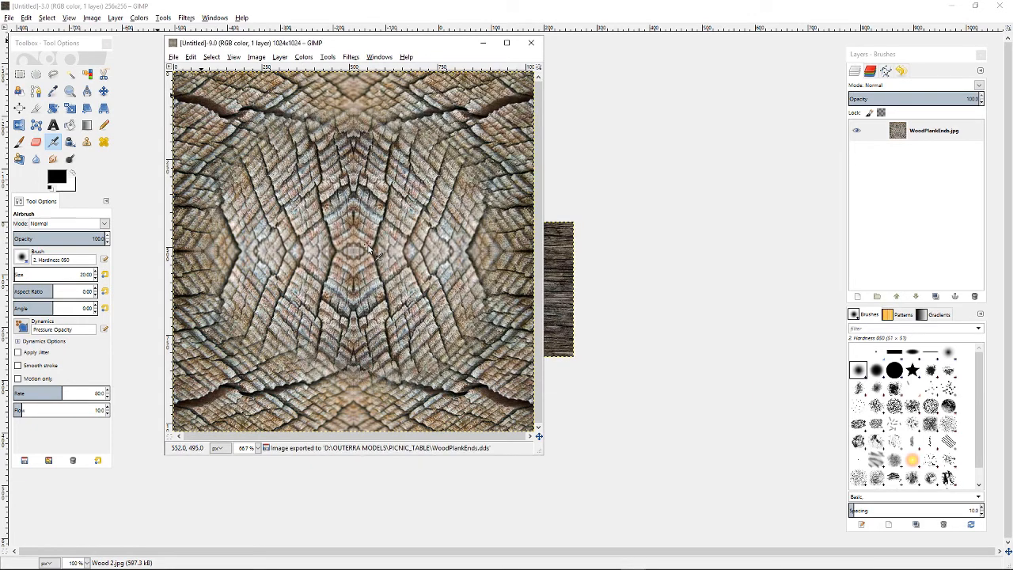
Close the WoodPlankEnds image window and quit GIMP
click(533, 45)
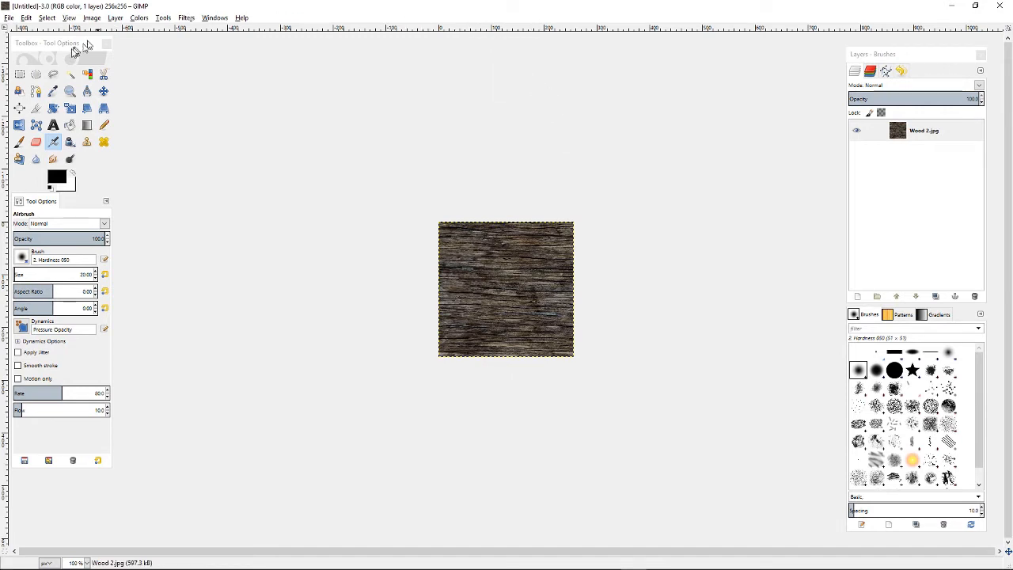
click(8, 17)
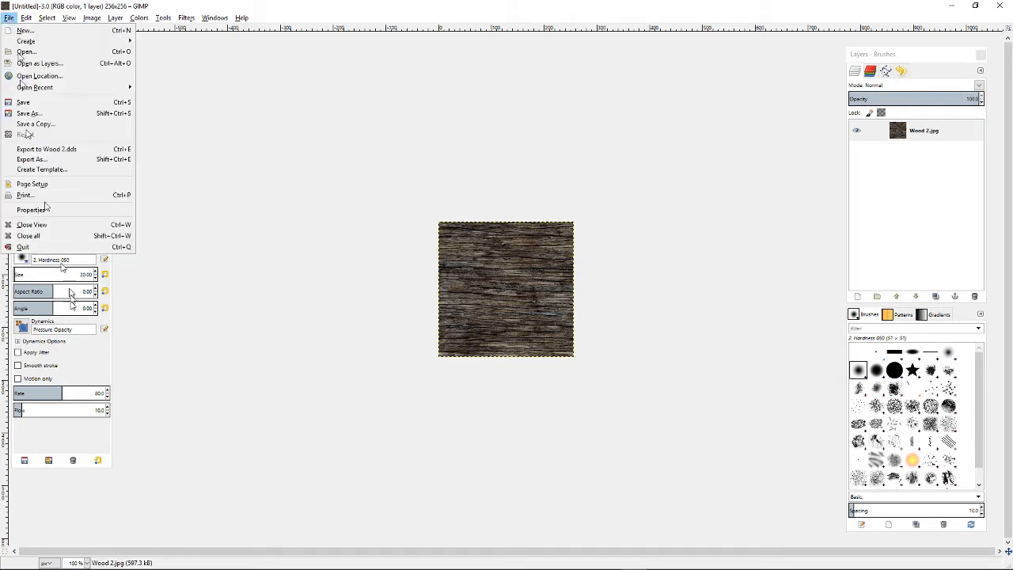
click(23, 246)
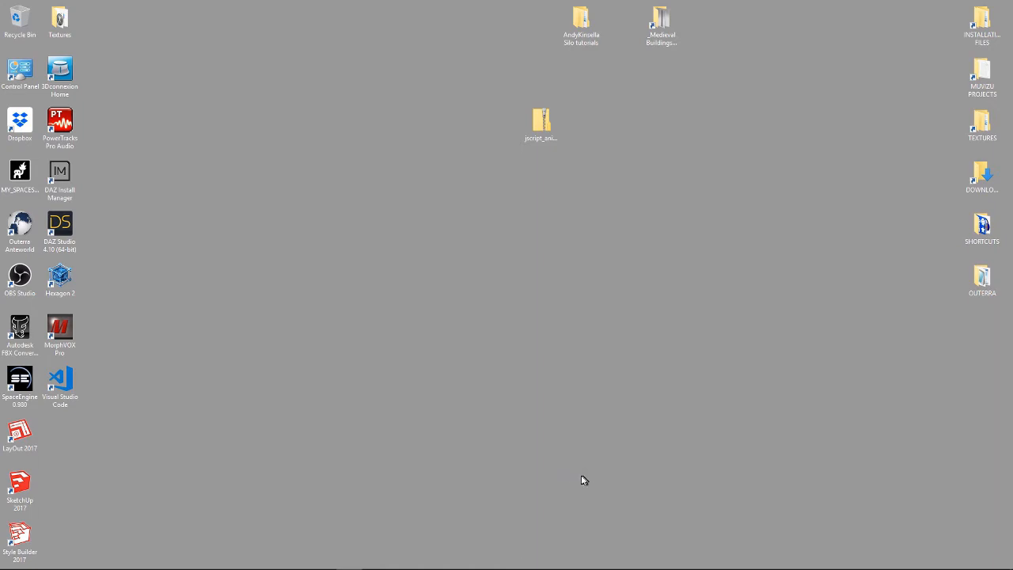
Open Blender and import PICNIC_TABLE.obj from the PICNIC_TABLE model folder as a Wavefront OBJ
mouse_move(638, 568)
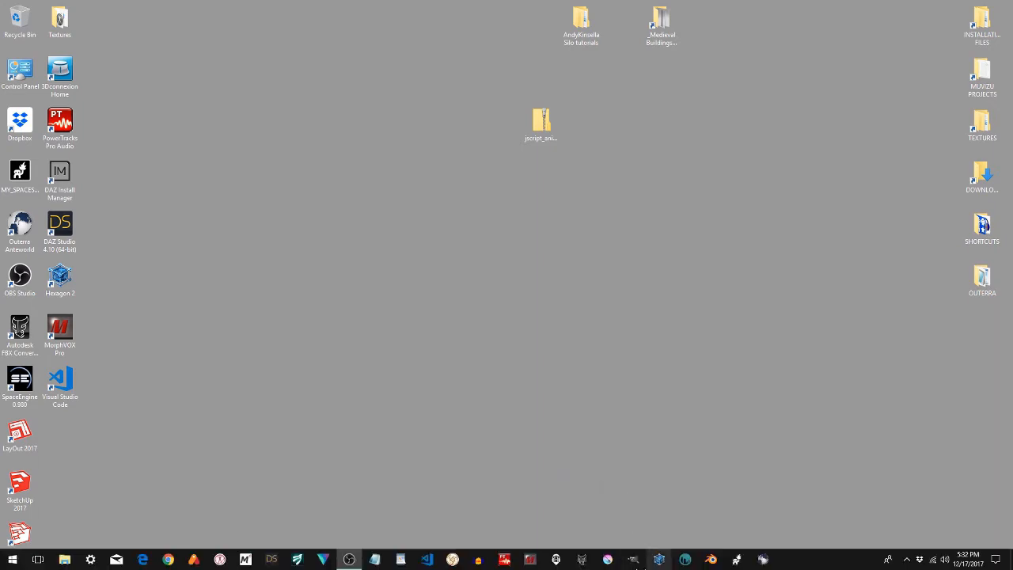
click(710, 561)
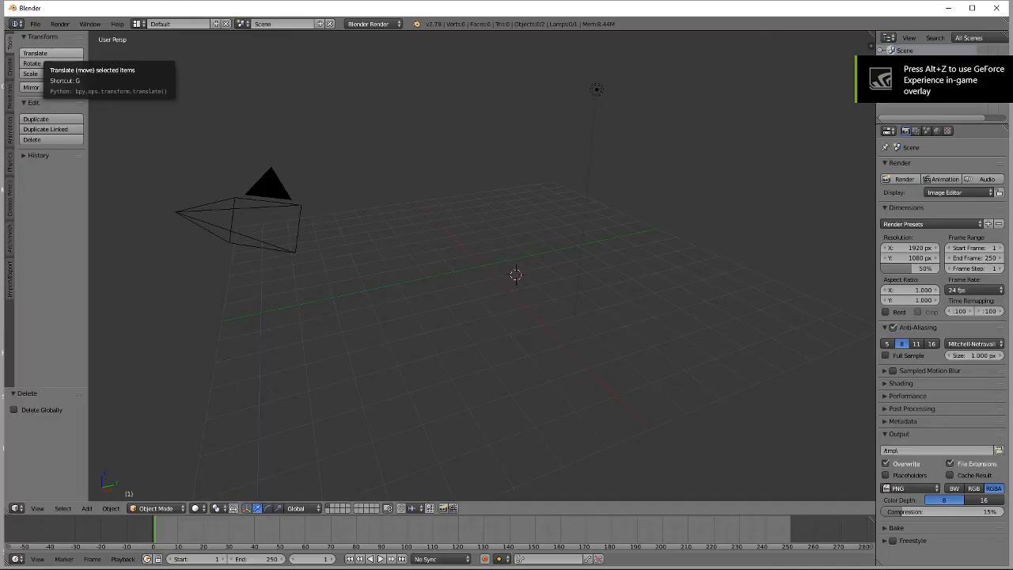
click(35, 23)
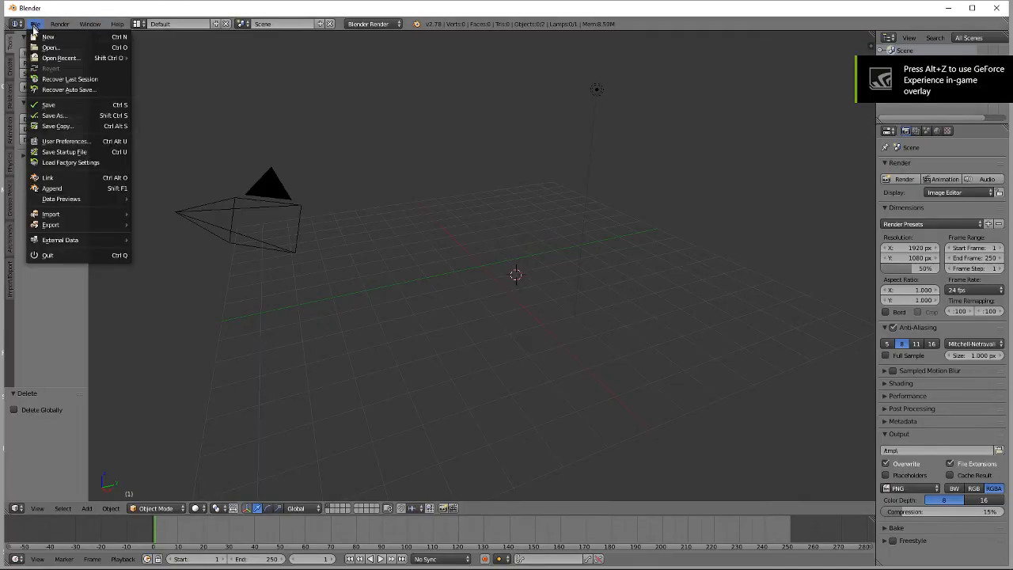
mouse_move(74, 215)
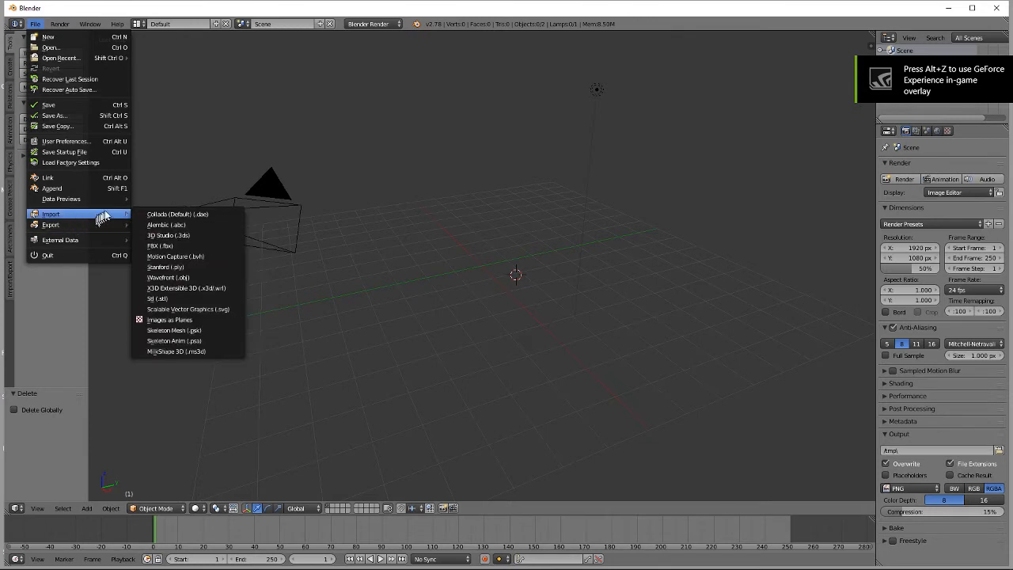
click(169, 279)
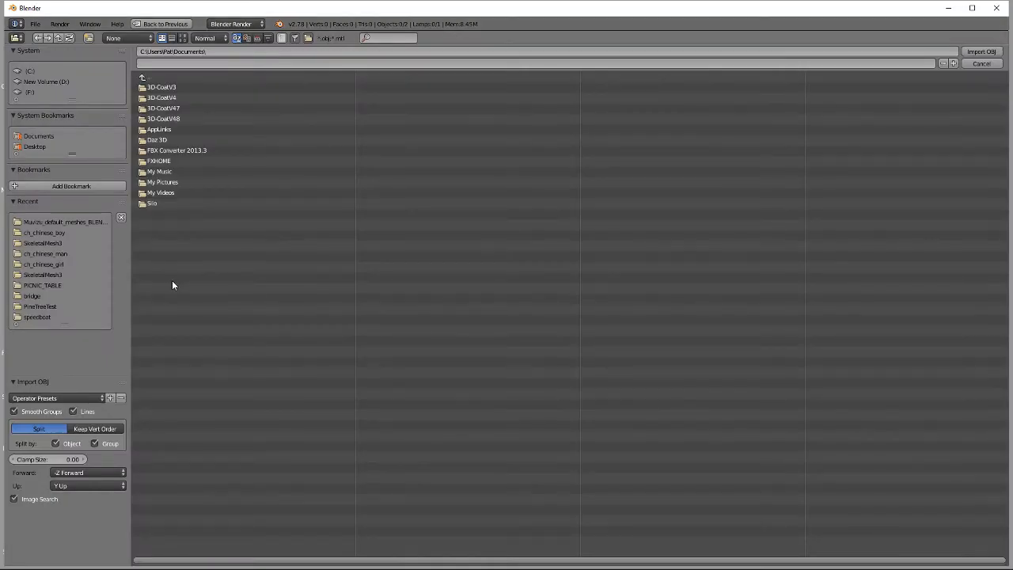
click(42, 287)
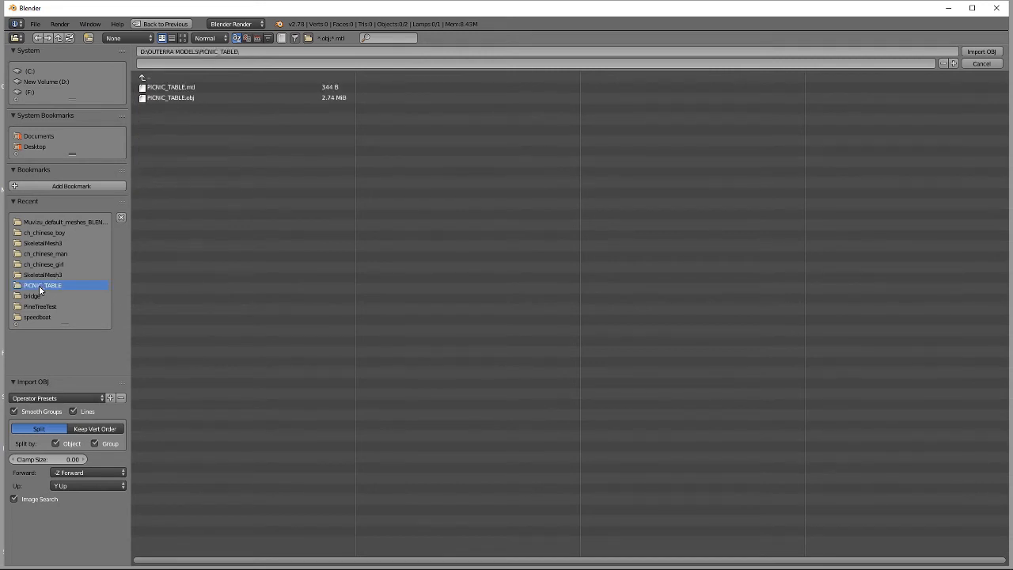
click(166, 98)
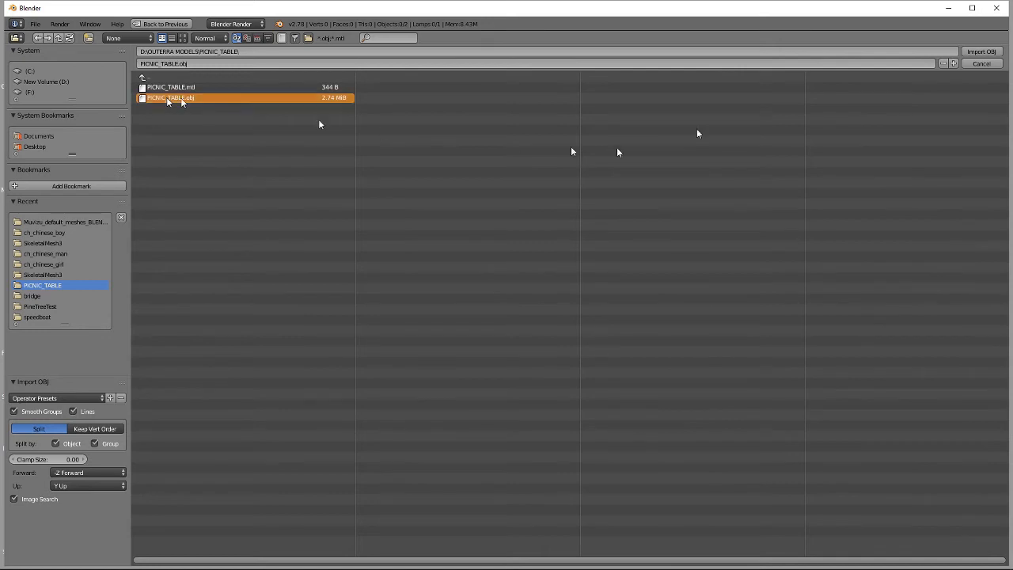
click(975, 51)
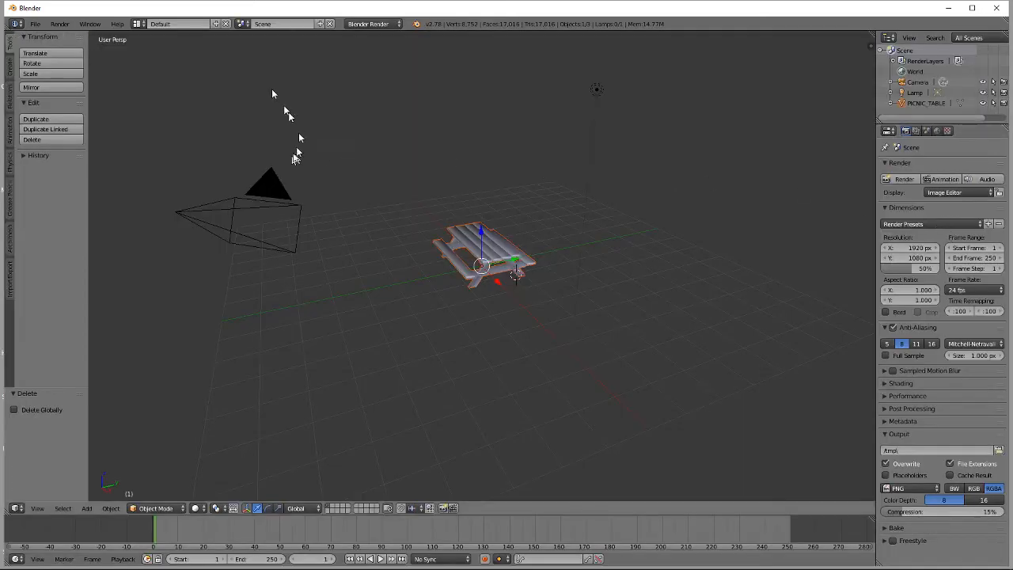
Export the scene as FBX, overwriting PICNIC_TABLE.fbx in the PICNIC_TABLE model folder
click(35, 24)
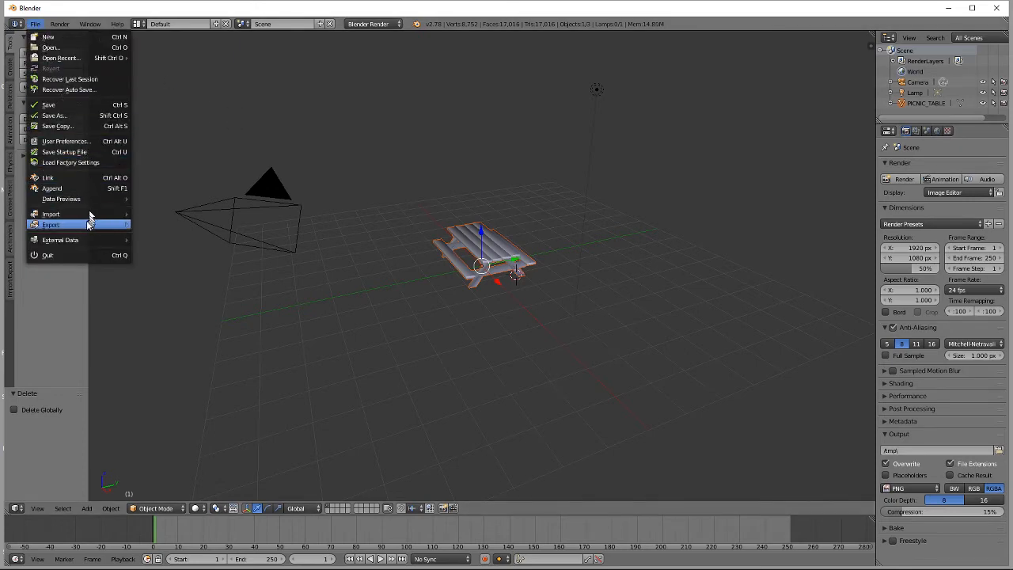
mouse_move(55, 225)
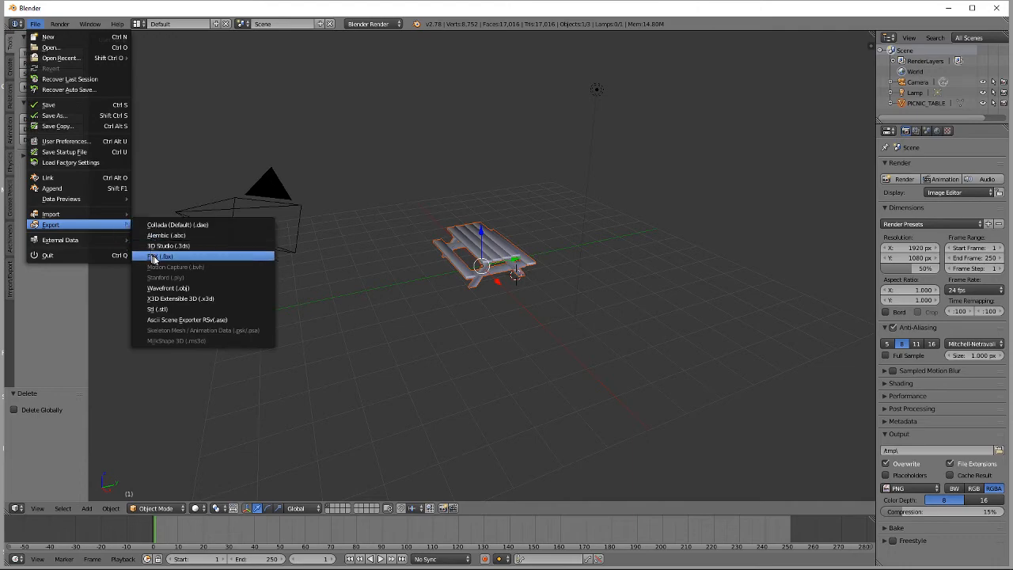
click(154, 256)
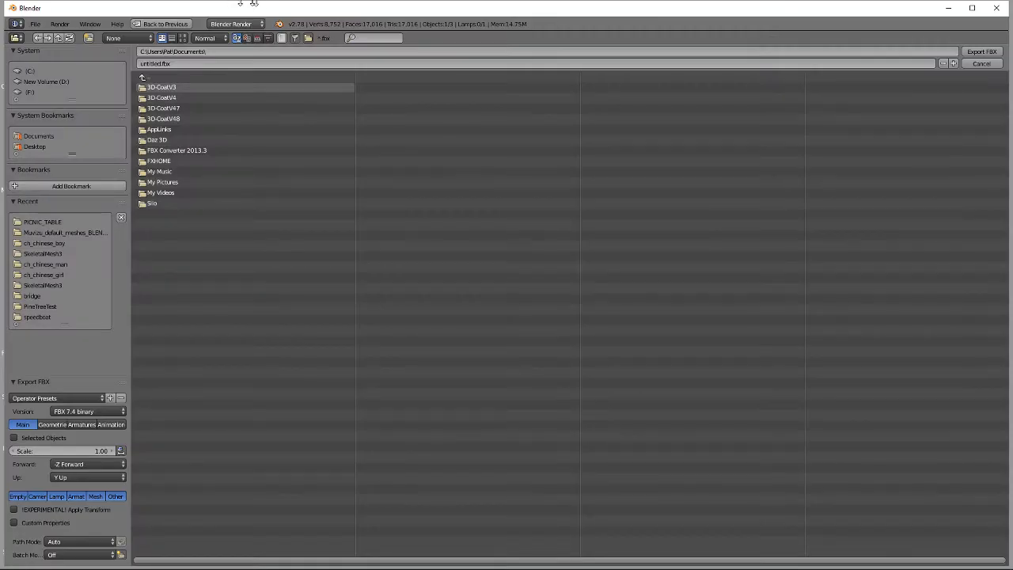
click(38, 223)
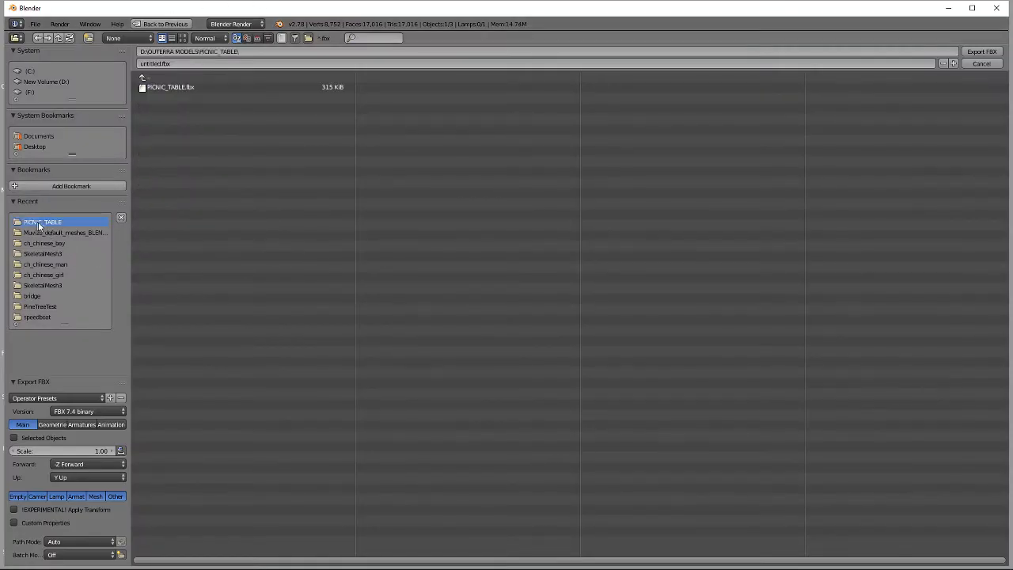
click(171, 86)
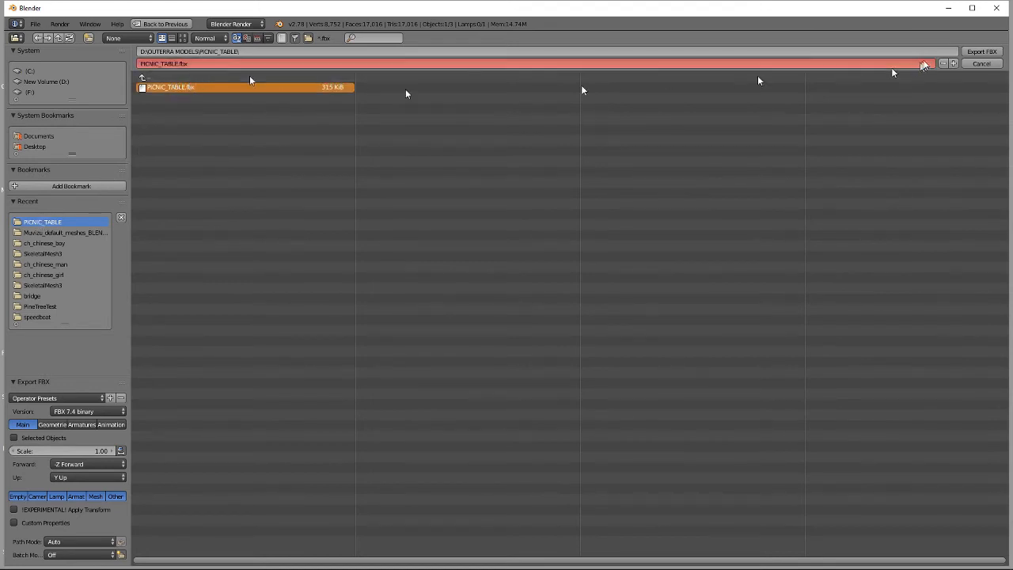
click(980, 52)
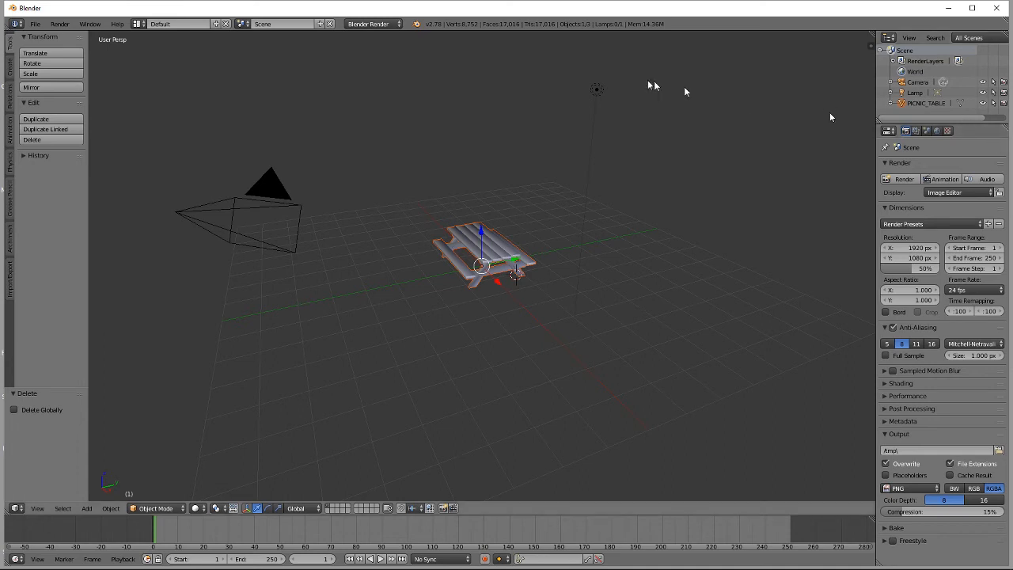
Quit Blender without saving the scene and log in to Outerra Anteworld with the saved credentials
click(998, 9)
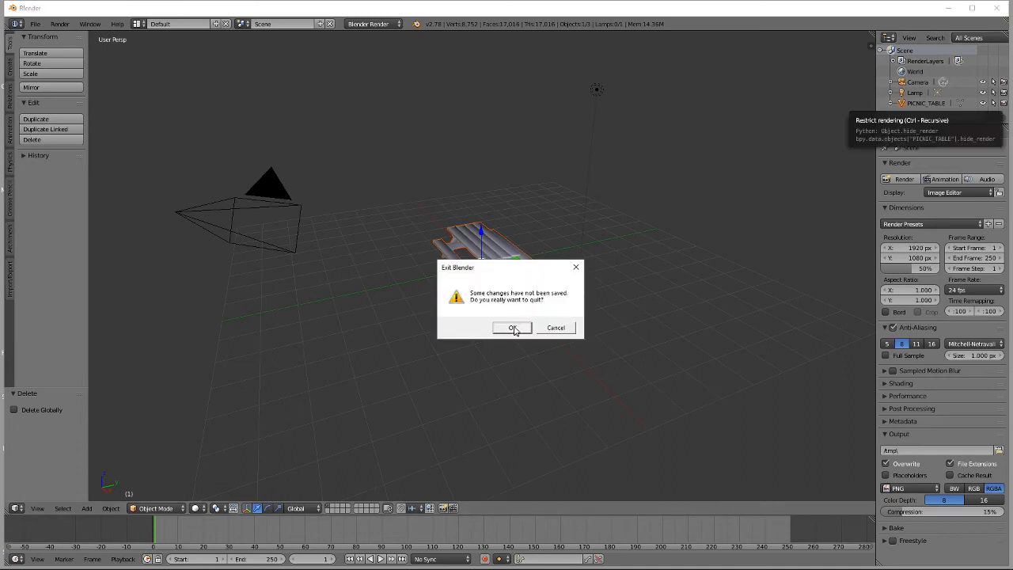
click(513, 328)
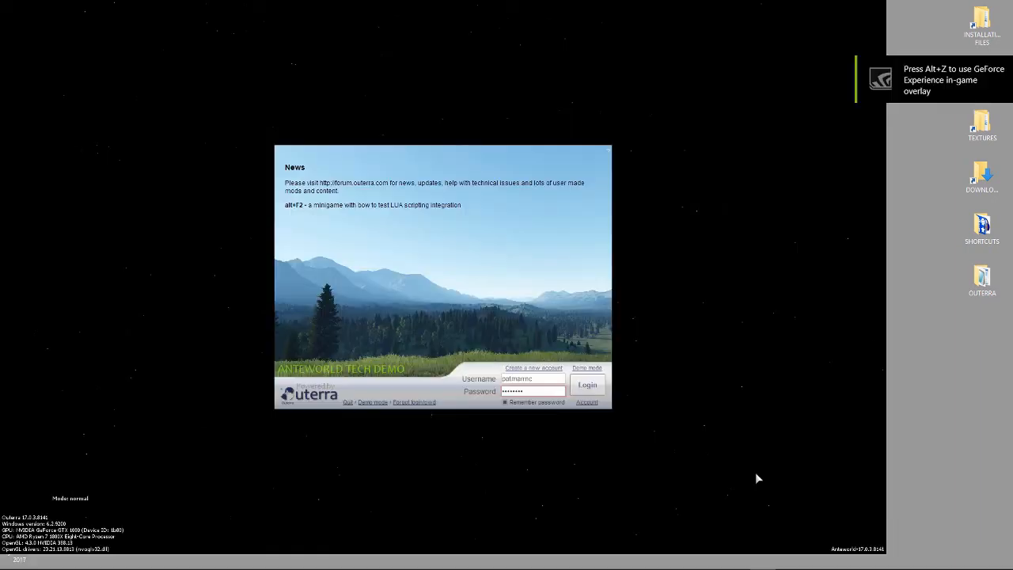
click(589, 387)
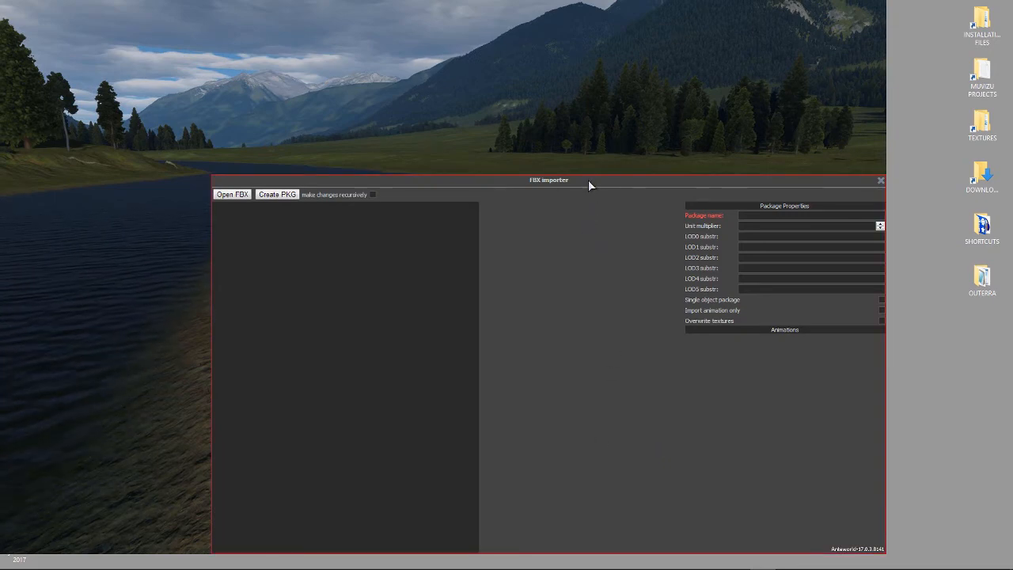
Open PICNIC_TABLE.fbx from the PICNIC_TABLE folder in the FBX importer
drag(590, 181, 526, 88)
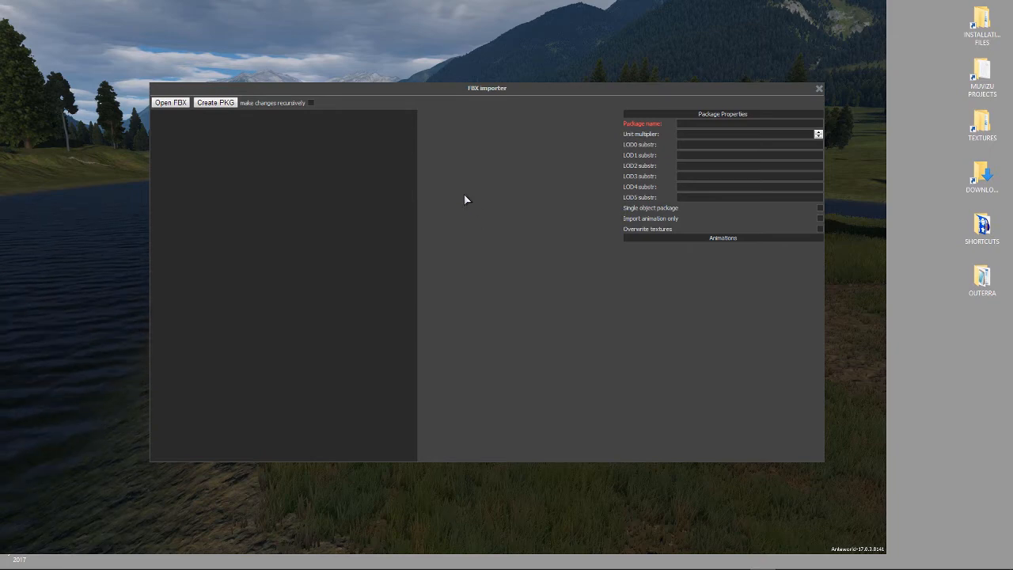
click(171, 102)
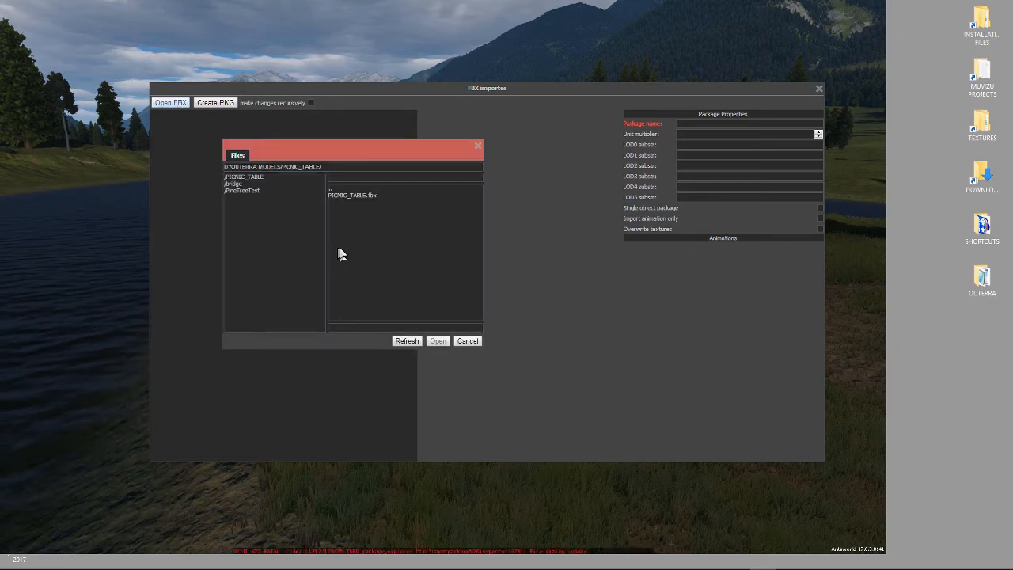
click(360, 199)
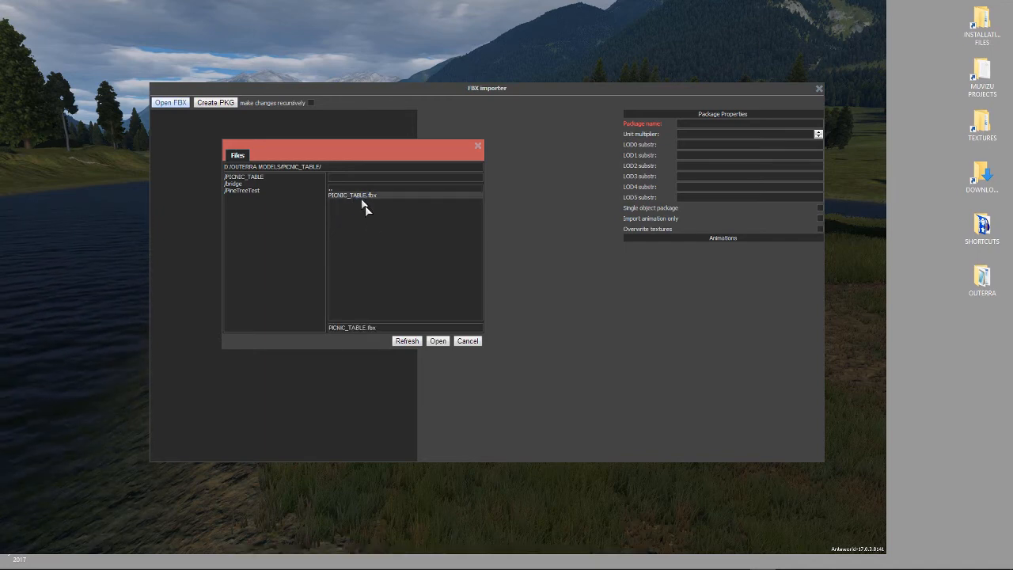
click(438, 341)
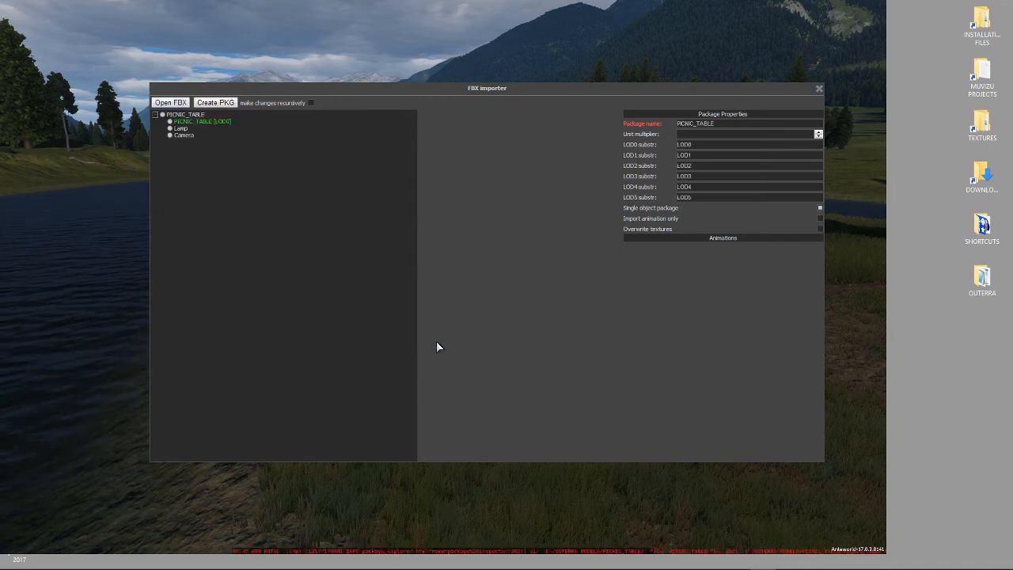
Mark the Camera and Lamp nodes as Do not import
click(187, 138)
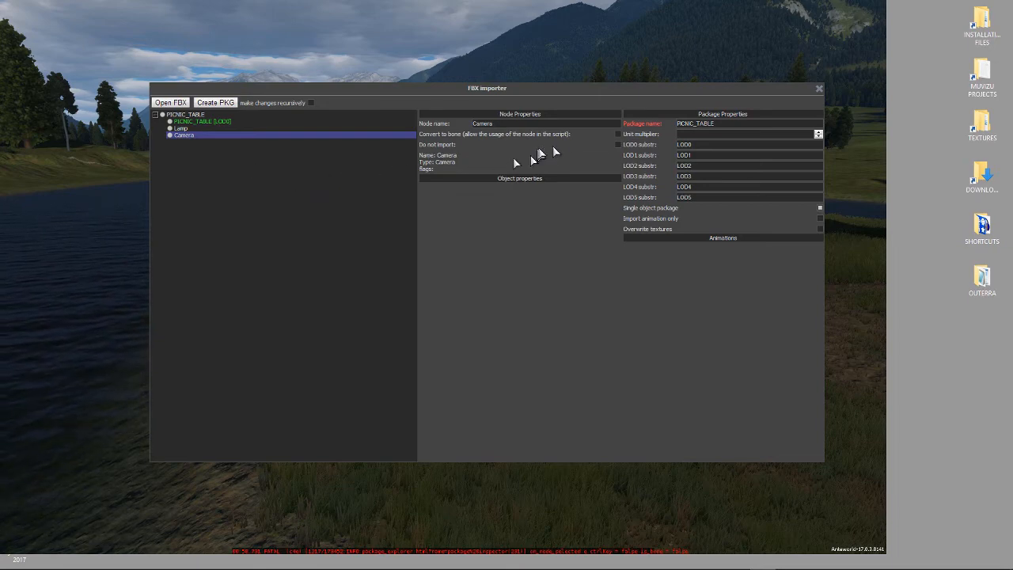
click(618, 145)
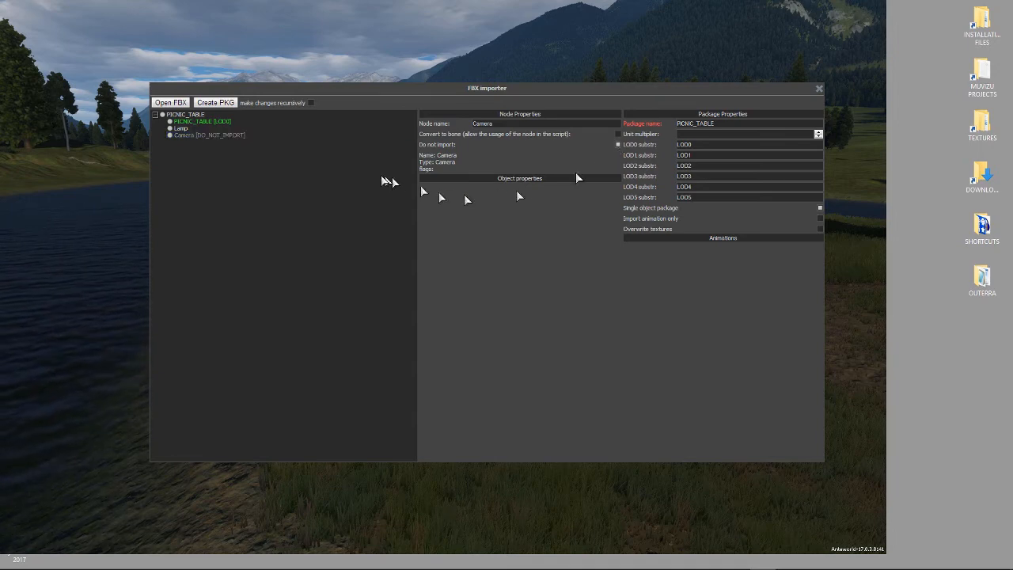
click(181, 130)
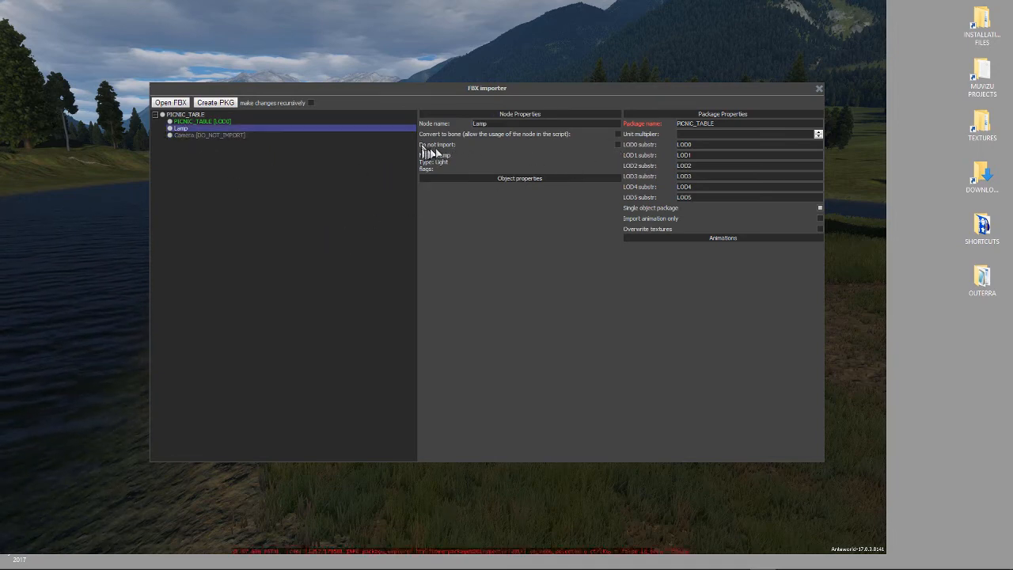
click(618, 144)
Create the PICNIC_TABLE package from the root node and close the import progress log
click(185, 115)
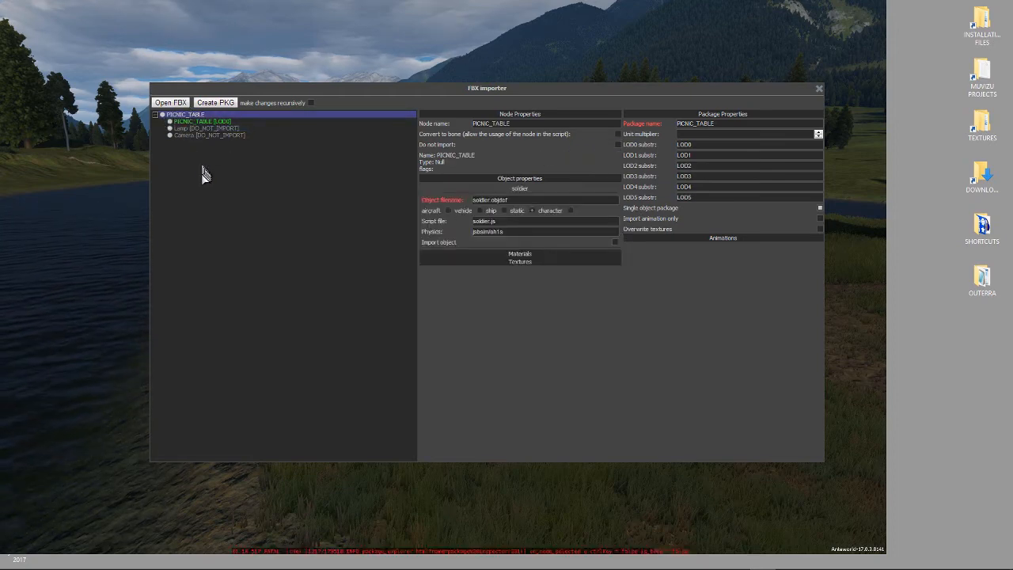
click(215, 103)
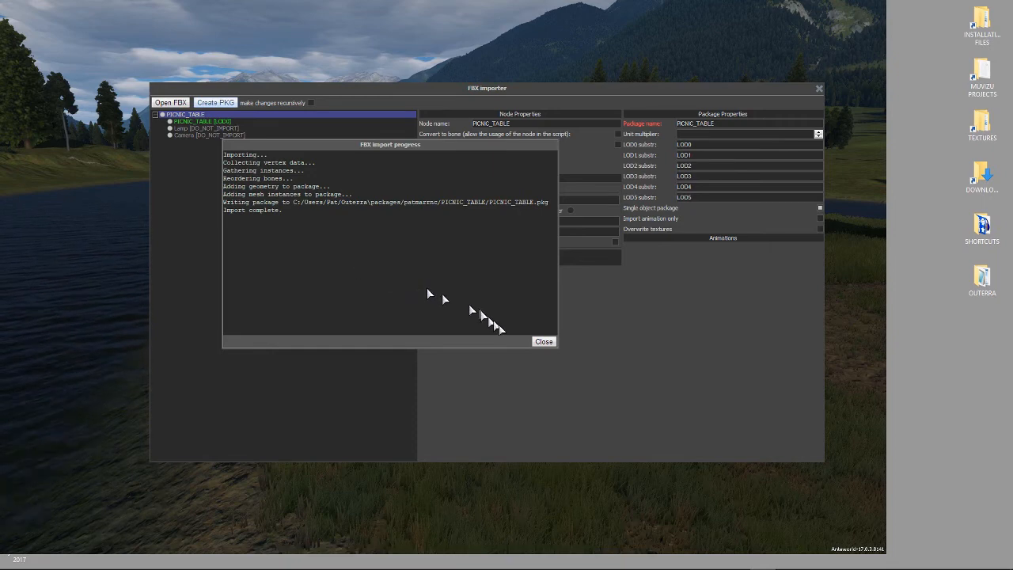
click(544, 341)
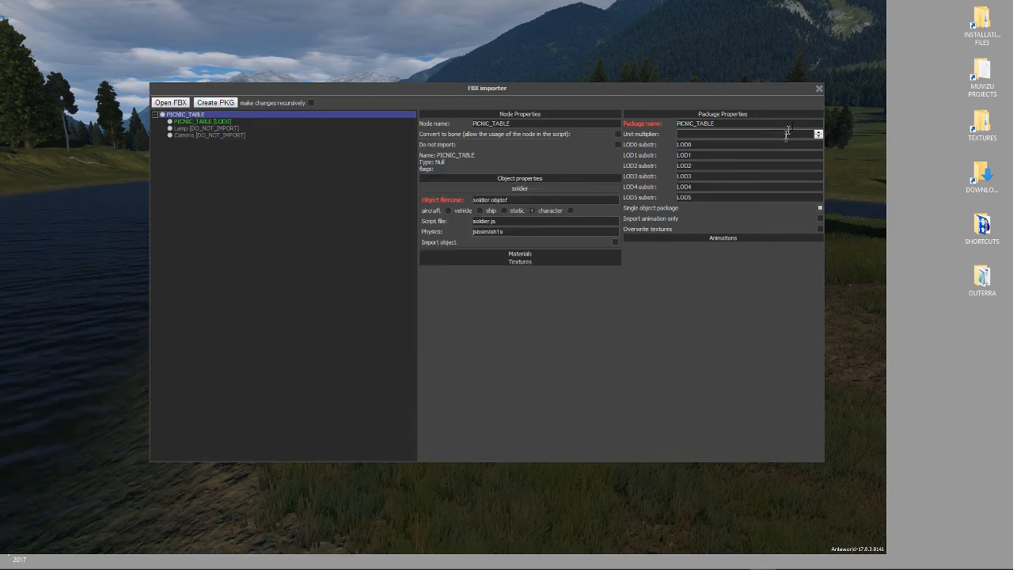
Close the FBX importer and quit Anteworld
click(818, 87)
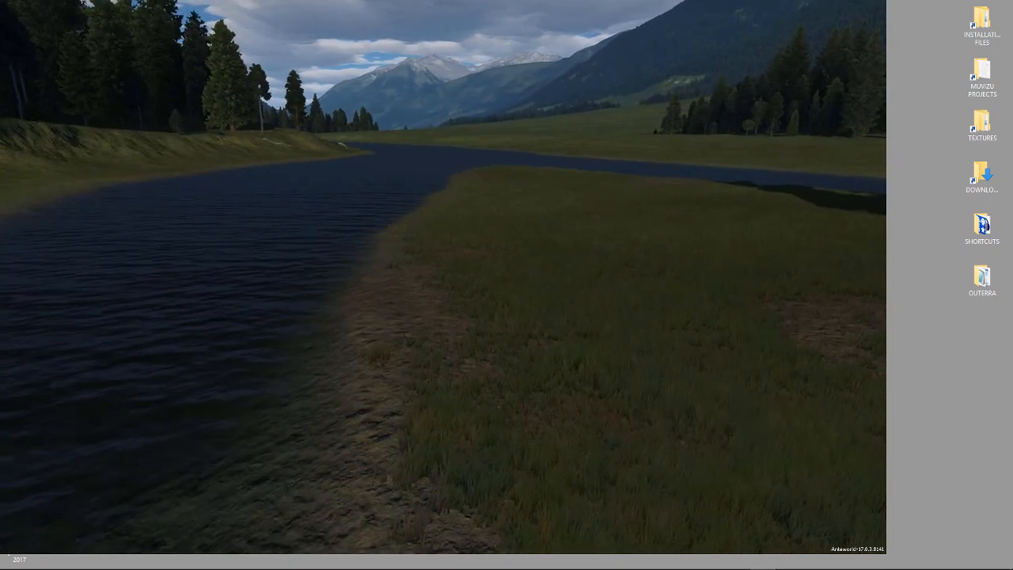
key(Escape)
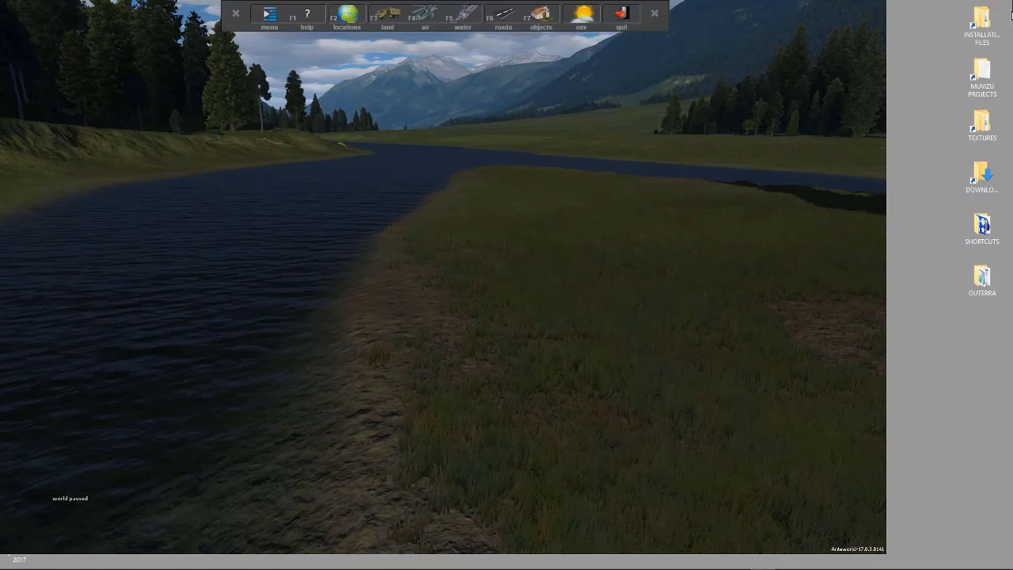
click(621, 14)
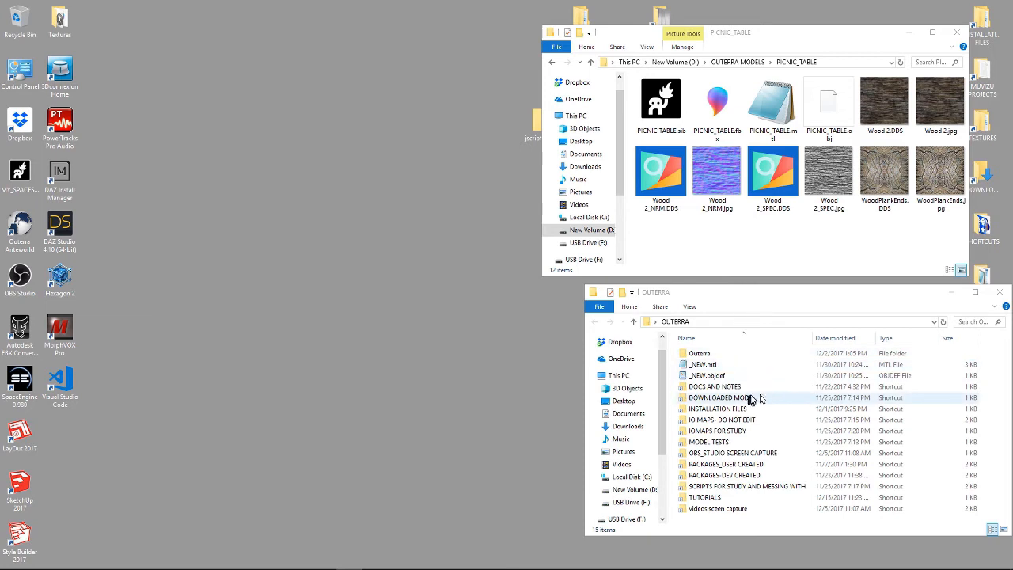
Browse to the new PICNIC_TABLE package folder inside the user-created packages and place it beside the model folder
double_click(722, 466)
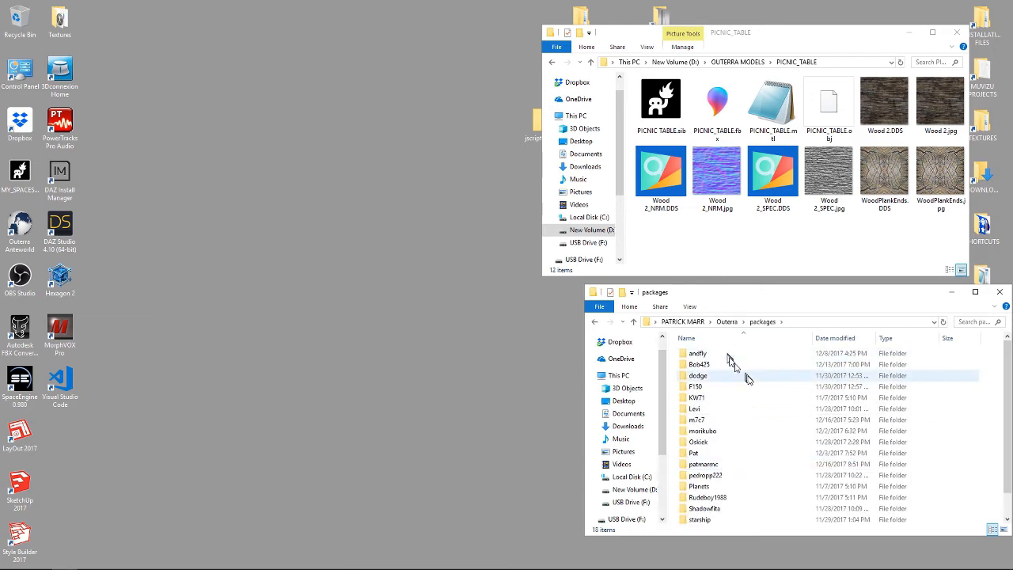
double_click(702, 469)
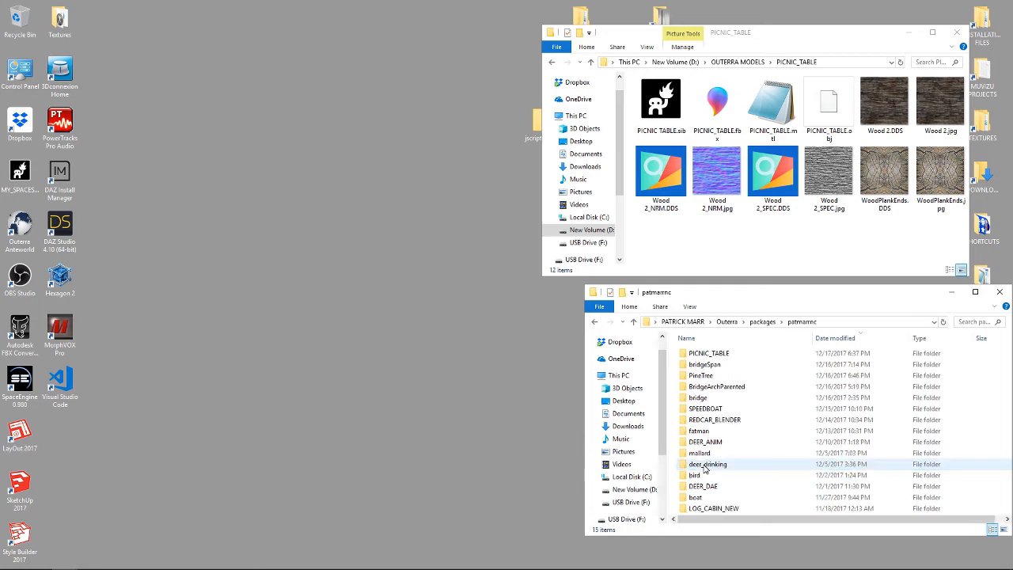
double_click(711, 356)
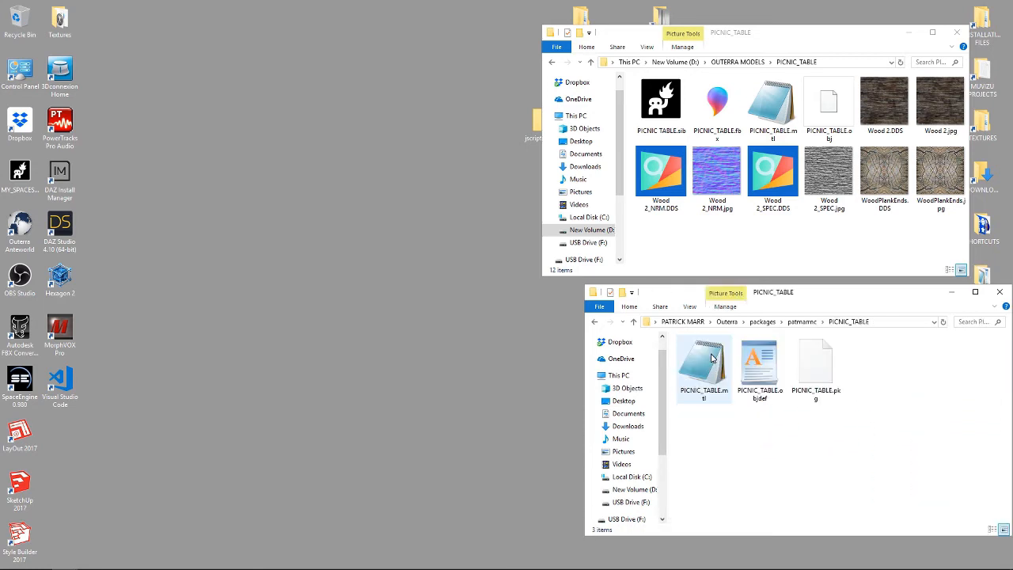
drag(819, 296, 479, 270)
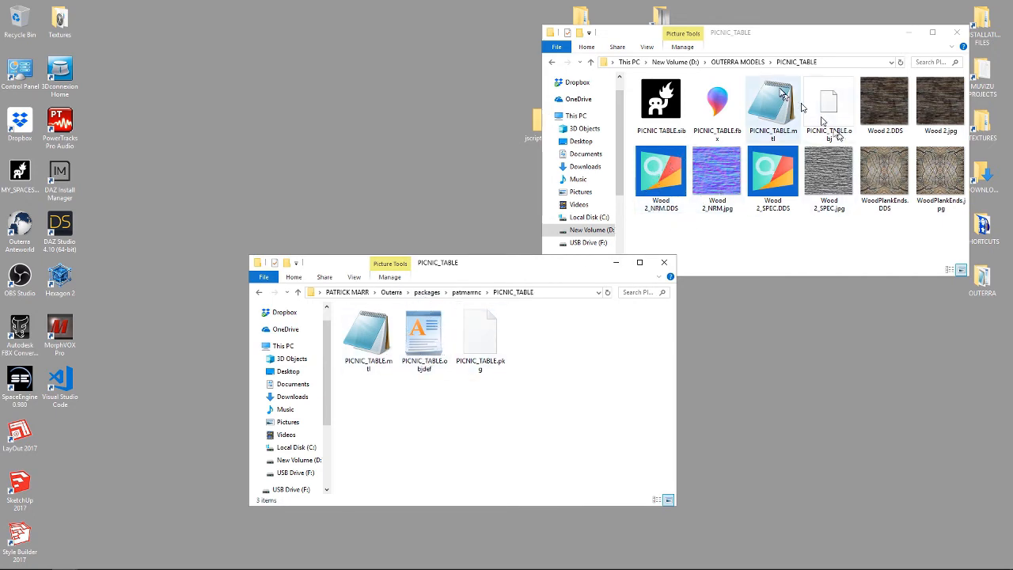
click(791, 34)
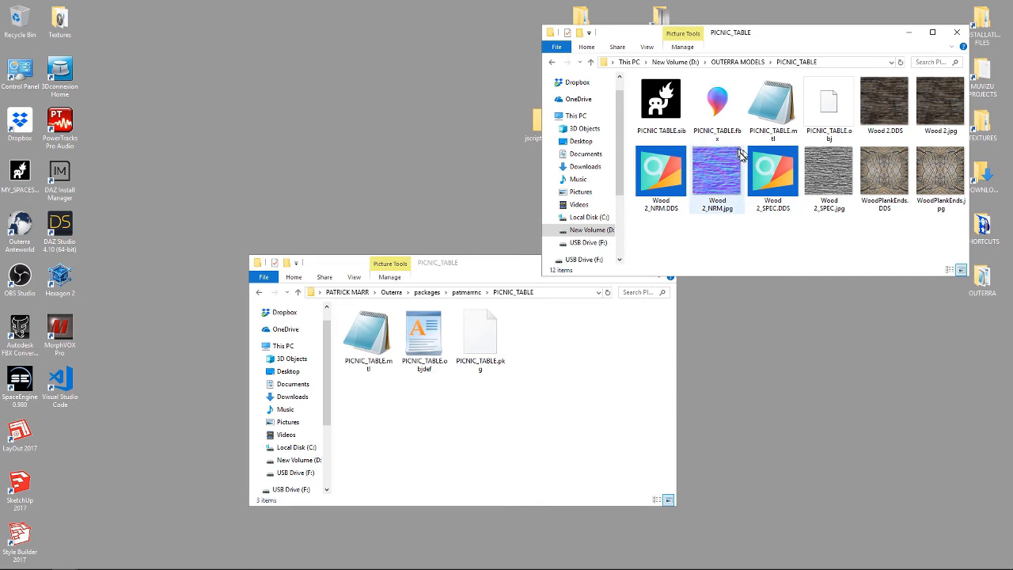
Copy the four DDS textures (Wood 2, Wood 2_NRM, Wood 2_SPEC, WoodPlankEnds) into the PICNIC_TABLE package folder and close the model folder
click(888, 103)
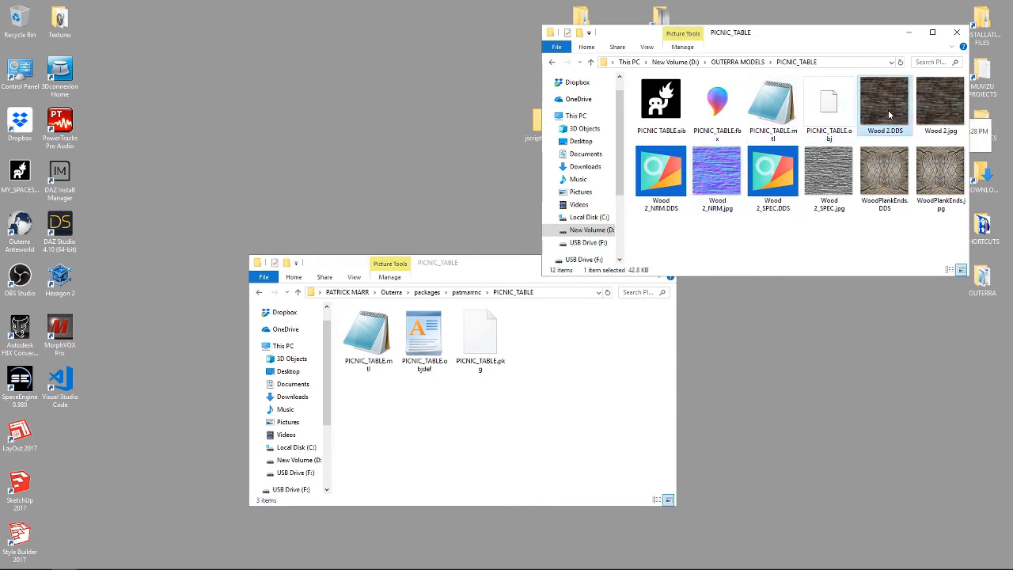
ctrl+click(659, 175)
ctrl+click(772, 171)
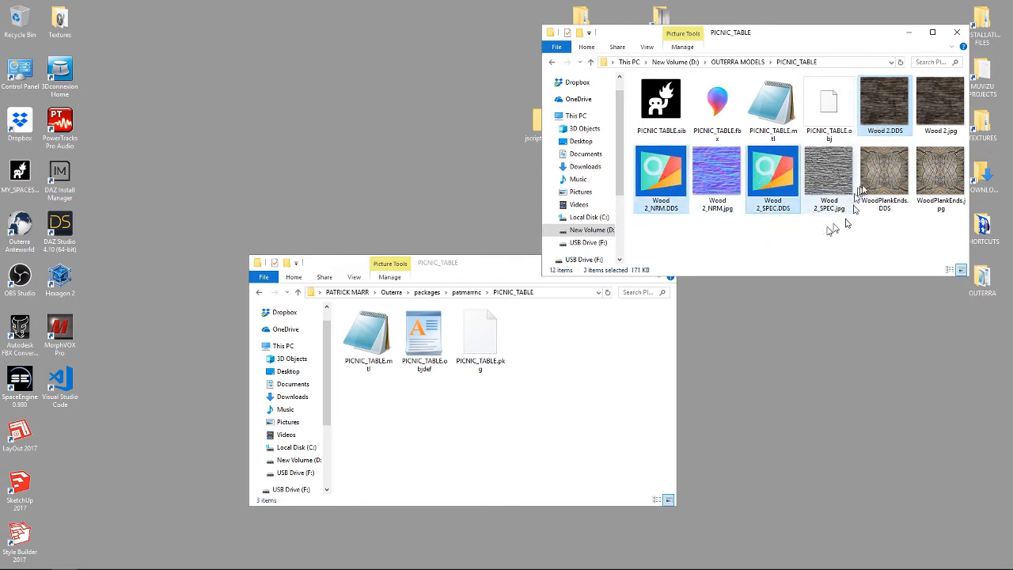
ctrl+click(884, 175)
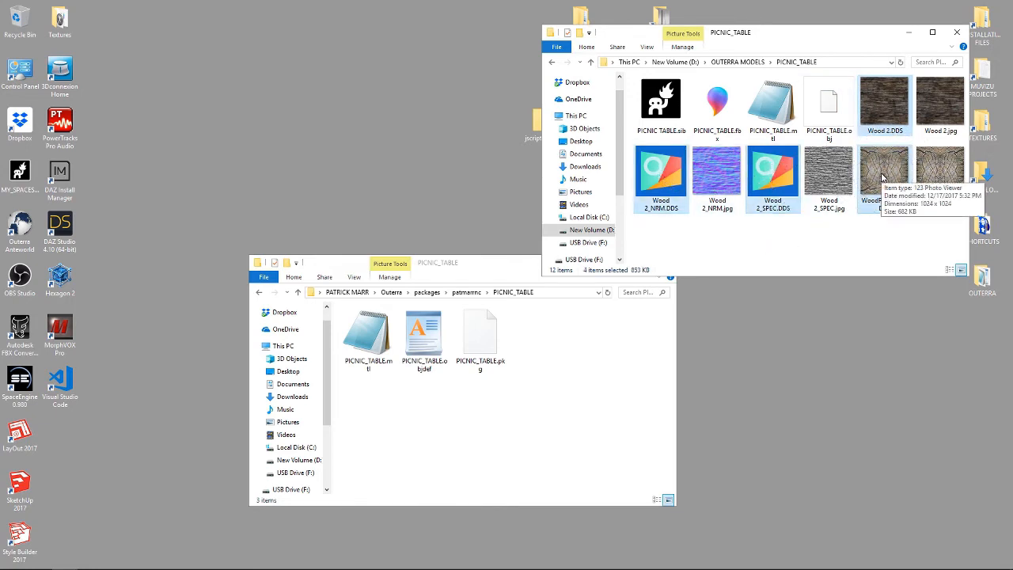
drag(884, 176, 467, 415)
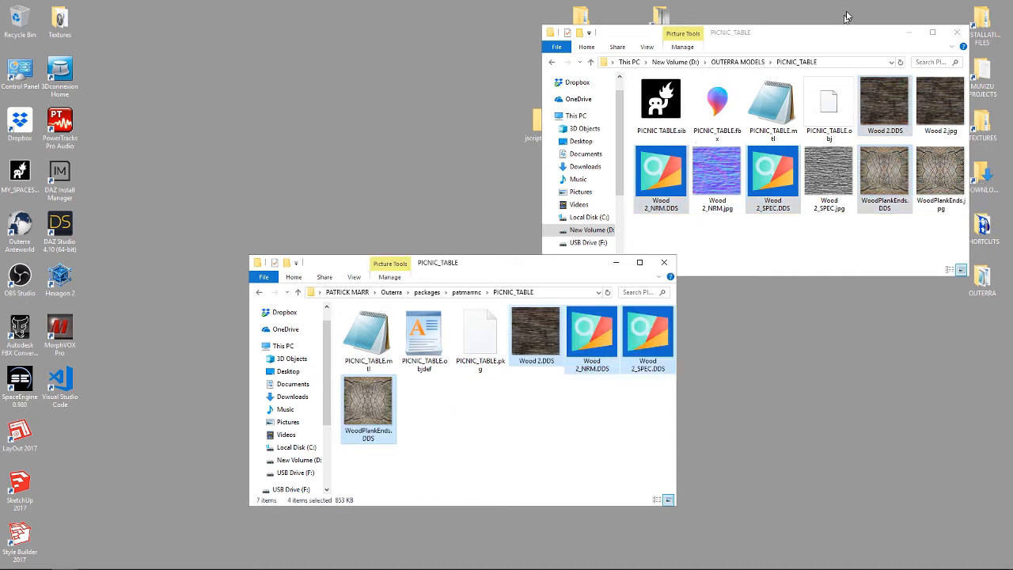
click(956, 33)
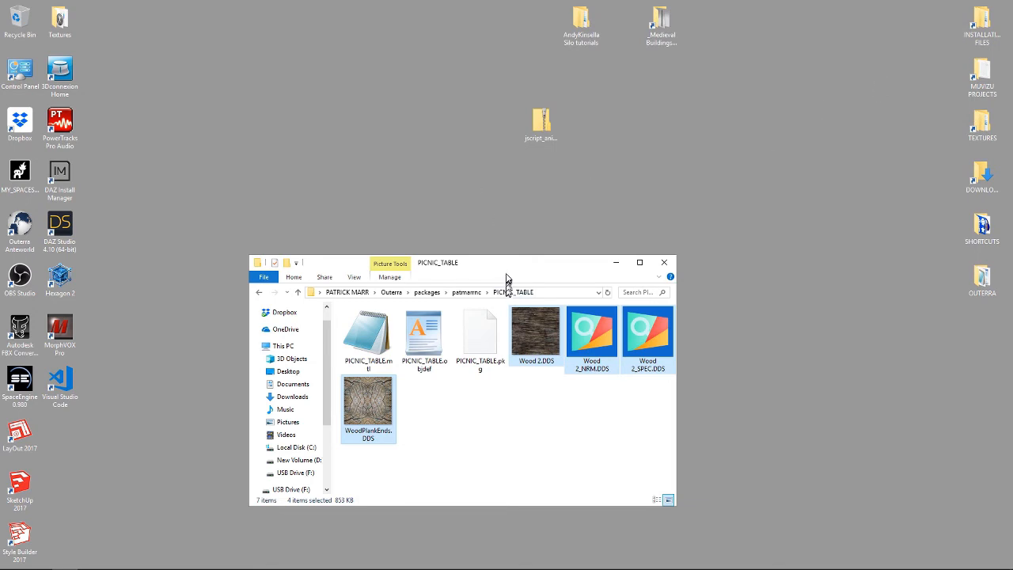
Open the package's PICNIC_TABLE.mtl file in Visual Studio Code
drag(506, 270, 527, 124)
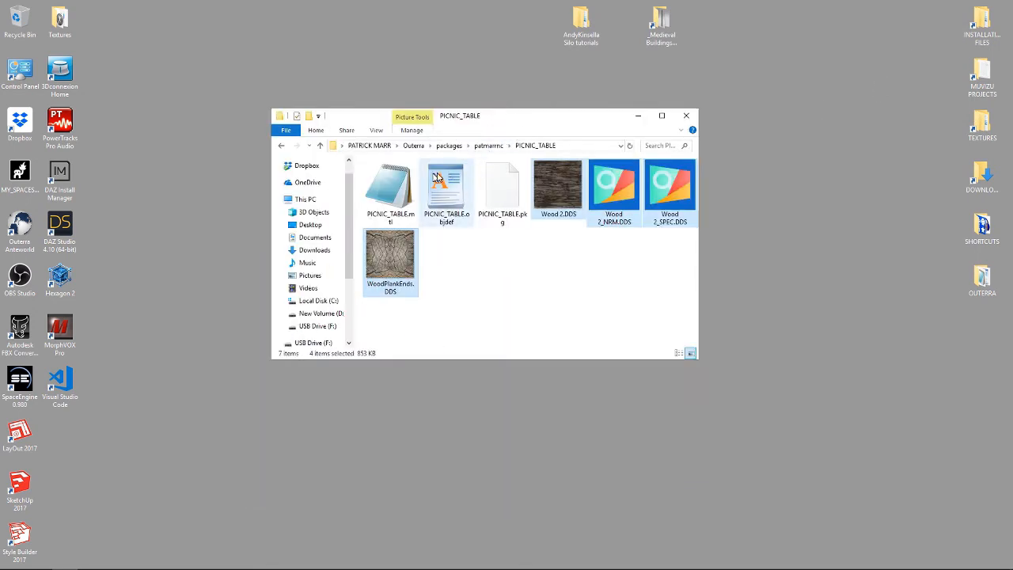
click(392, 207)
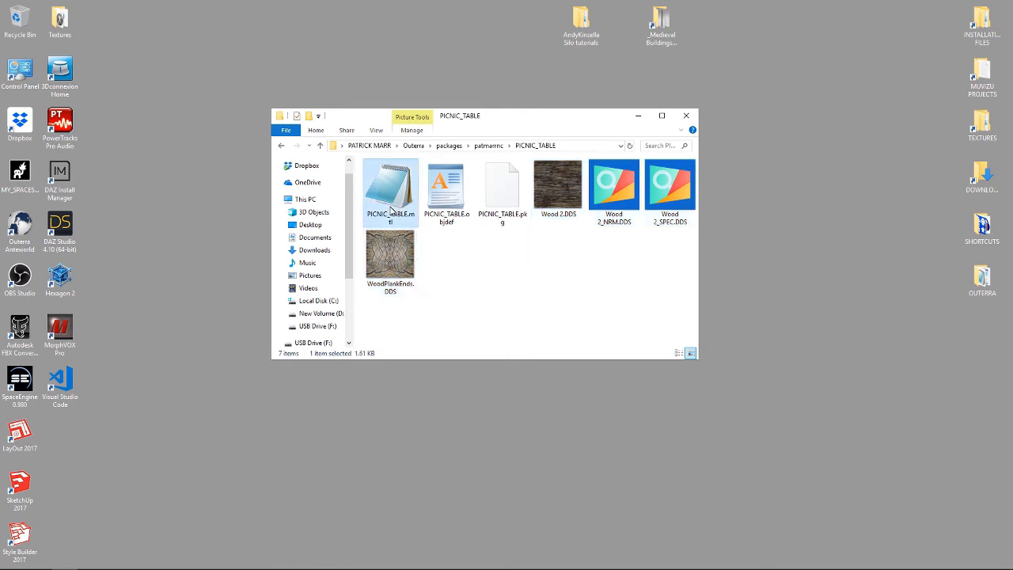
right_click(391, 207)
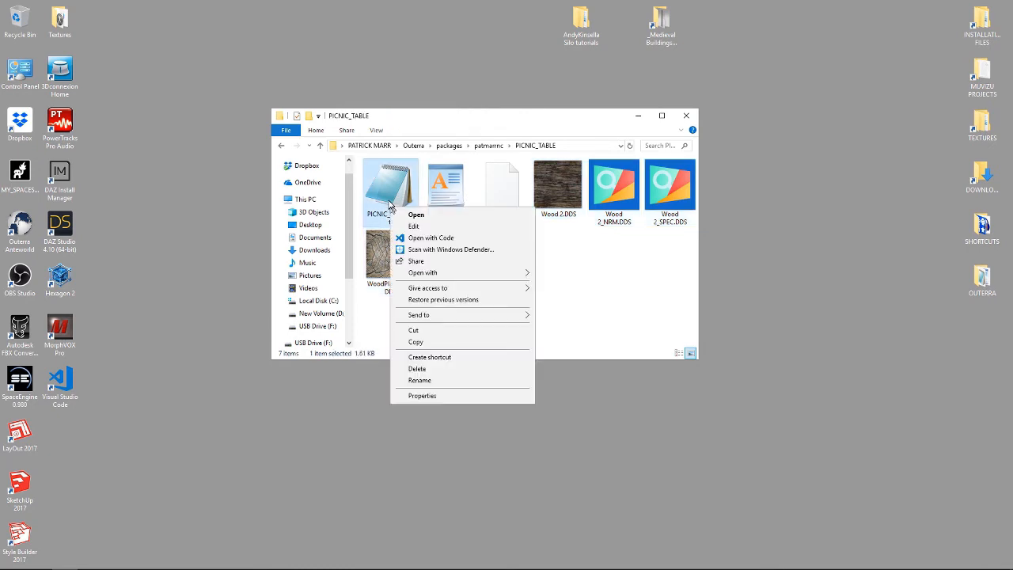
click(420, 238)
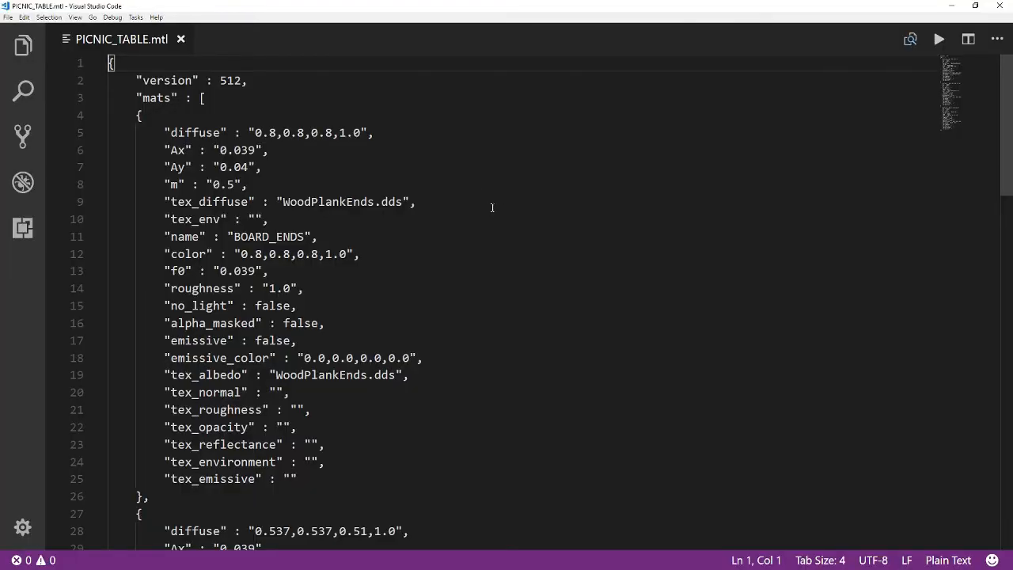
Review the material entries in the mtl file and arrange the editor beside the package folder window
scroll(491, 208, down, 1)
scroll(495, 211, up, 1)
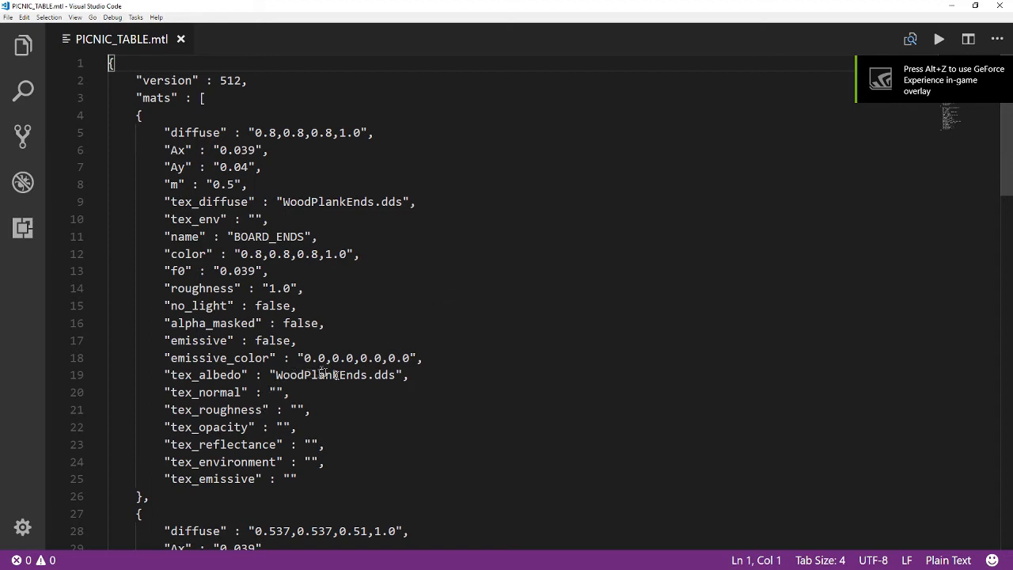
drag(275, 375, 409, 375)
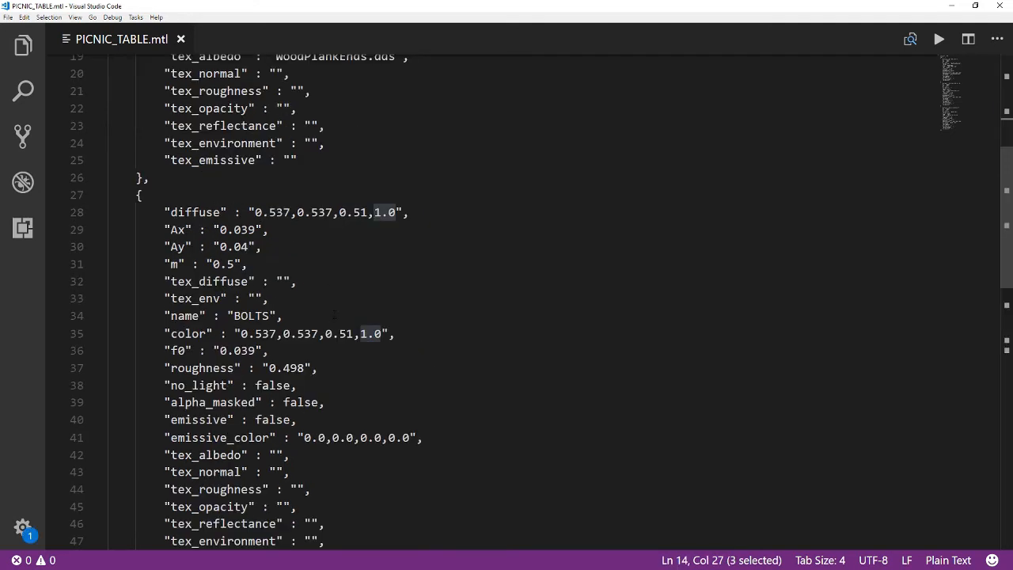
scroll(343, 314, down, 1)
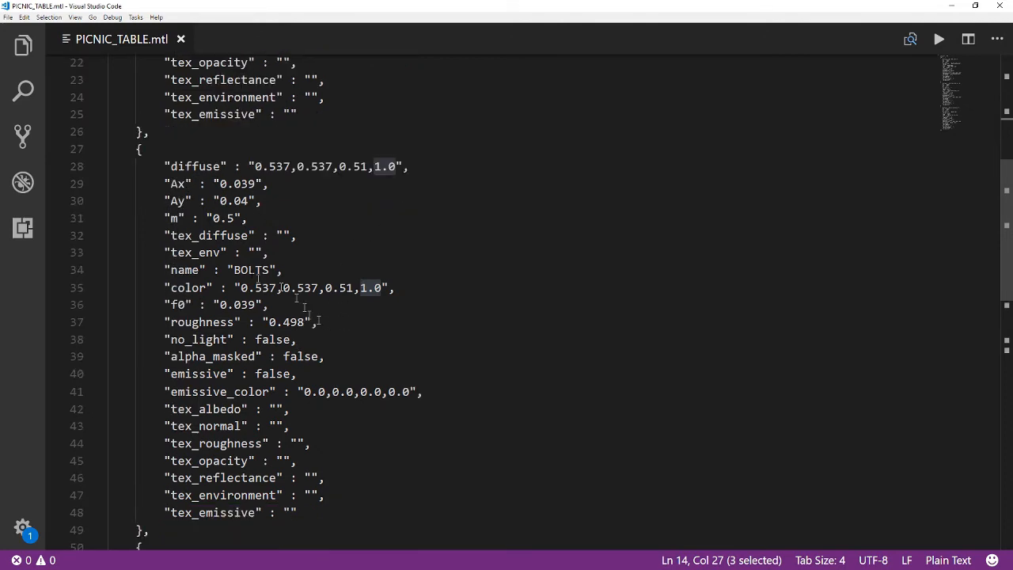
scroll(353, 294, down, 6)
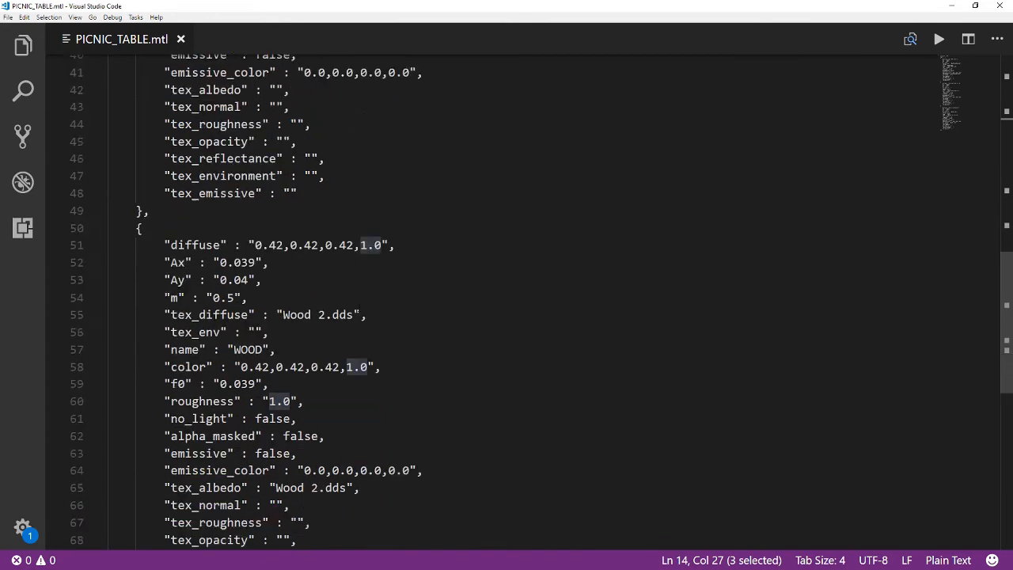
scroll(358, 307, down, 1)
scroll(359, 307, down, 1)
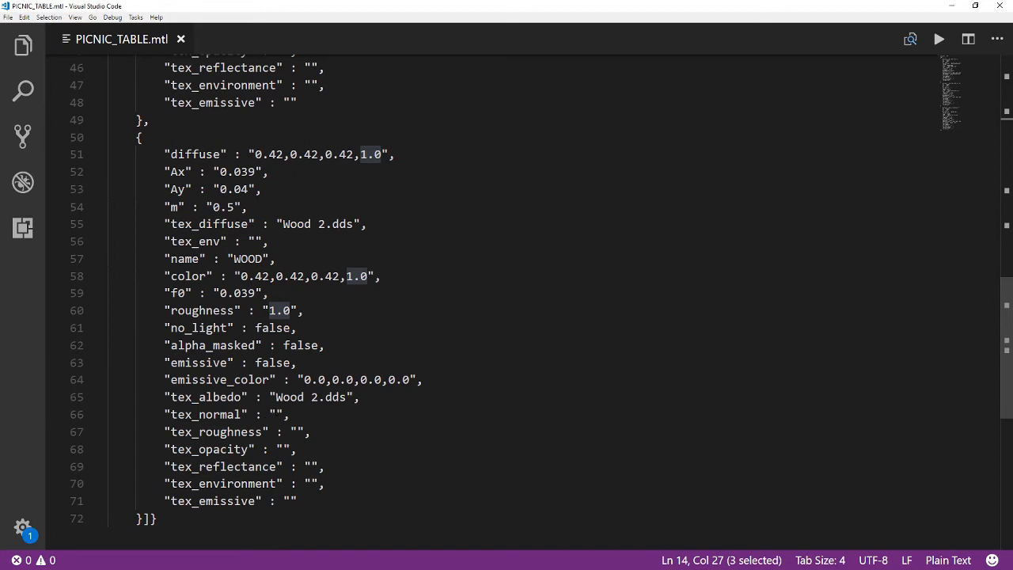
click(277, 414)
click(974, 6)
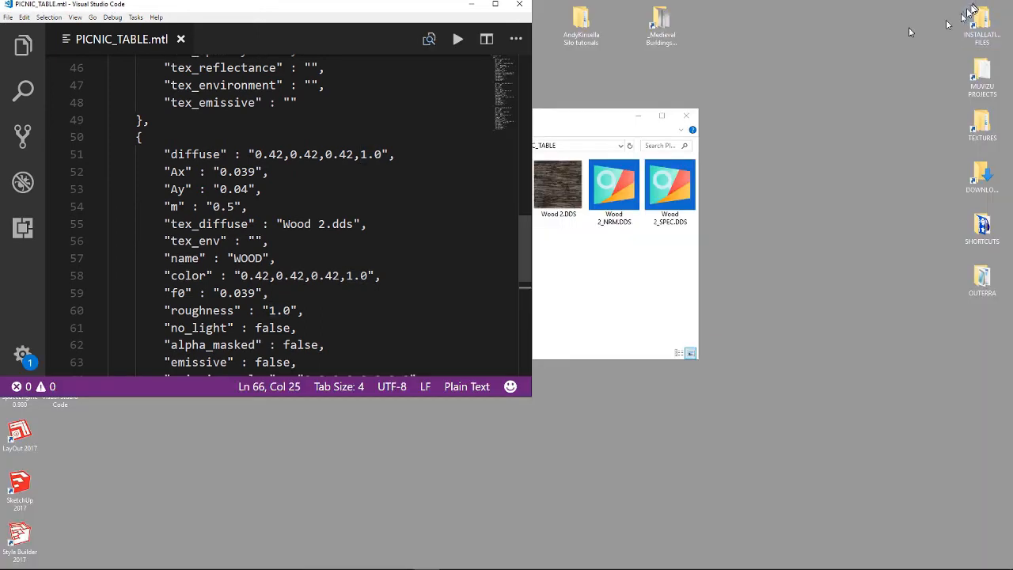
drag(609, 122, 875, 45)
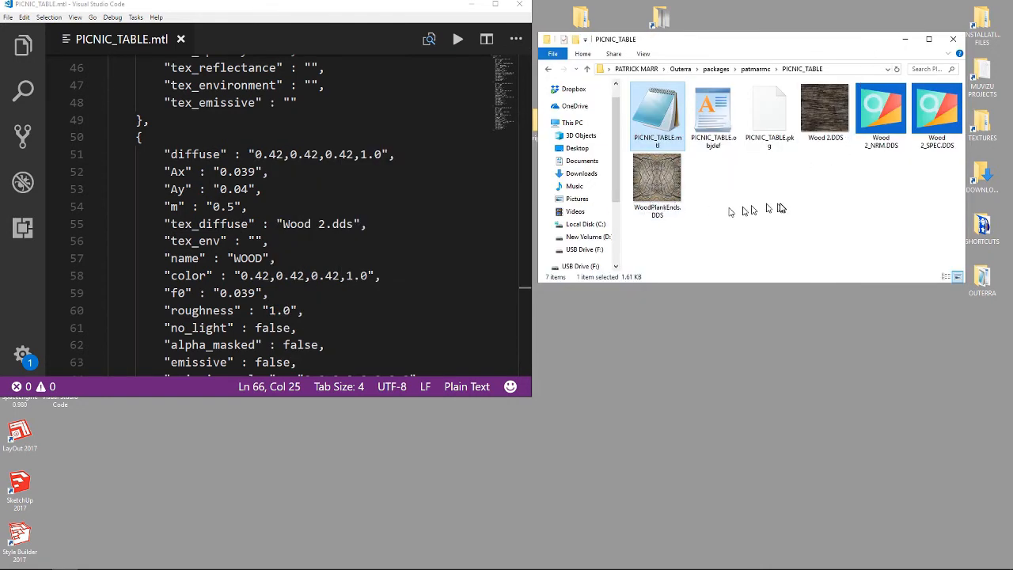
Copy the Wood 2_NRM file name and set the WOOD material's tex_normal to "Wood 2_NRM.dds"
click(880, 150)
click(880, 147)
key(ctrl+c)
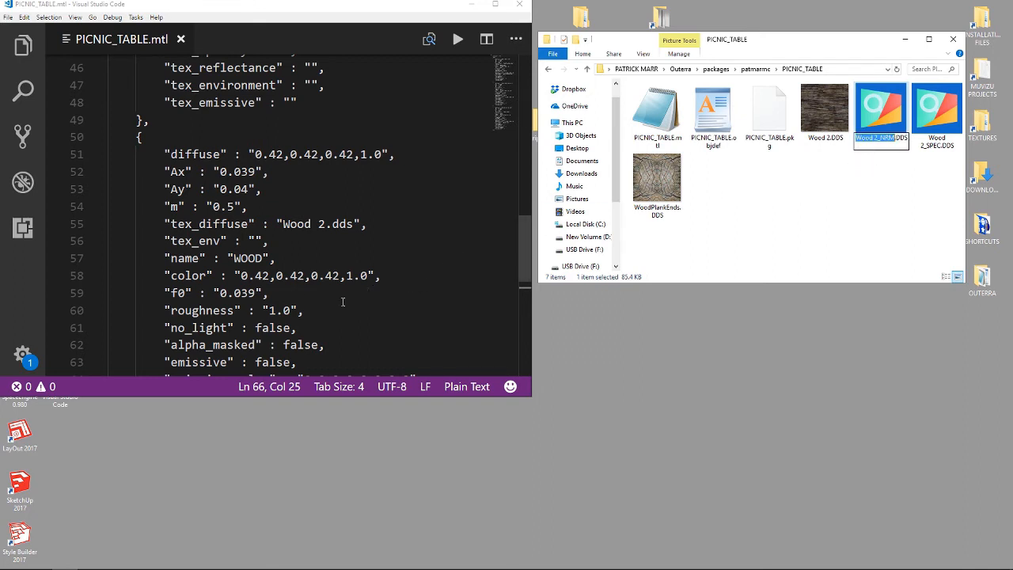
scroll(262, 334, down, 1)
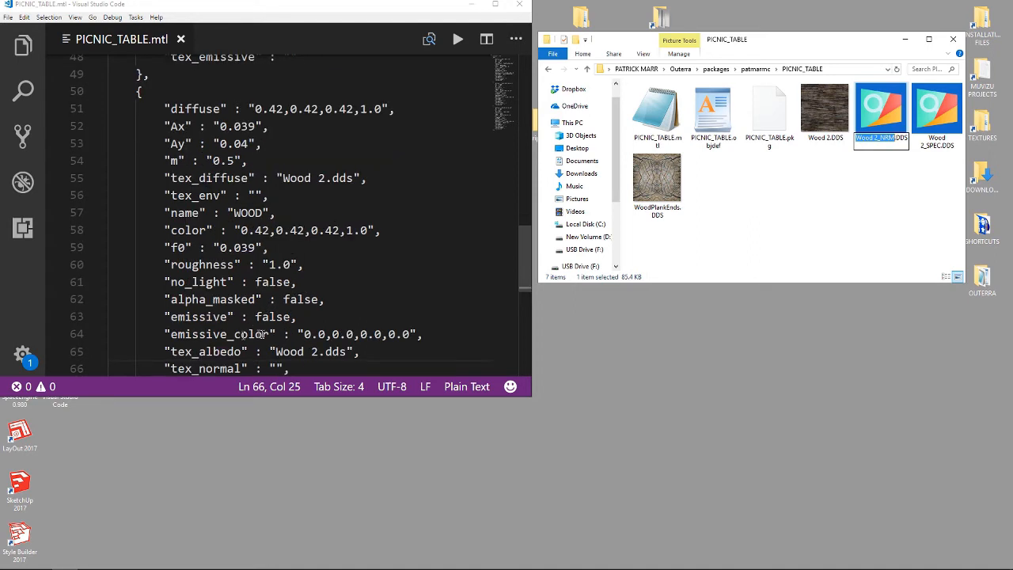
scroll(269, 334, down, 1)
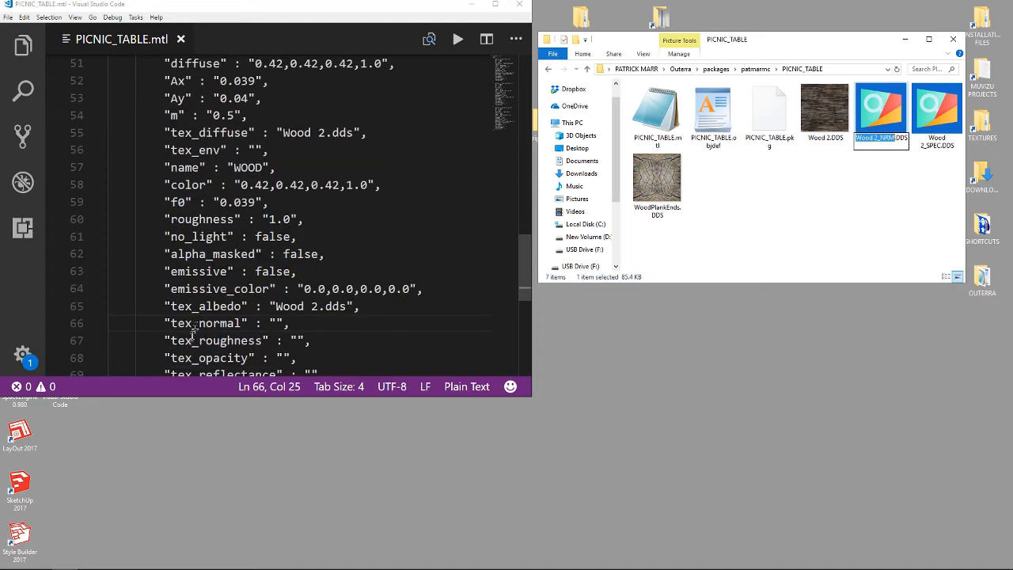
click(276, 323)
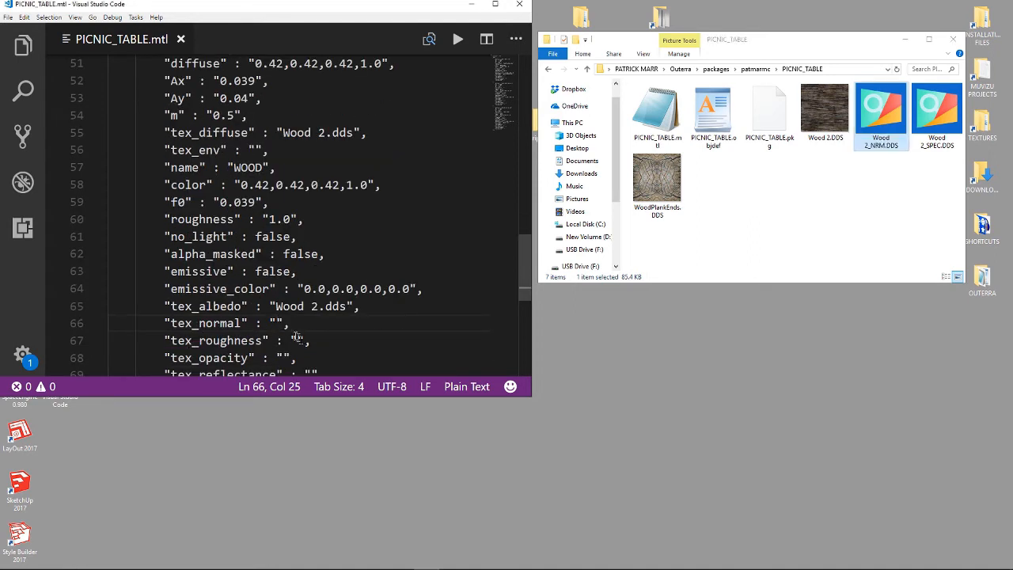
key(ctrl+v)
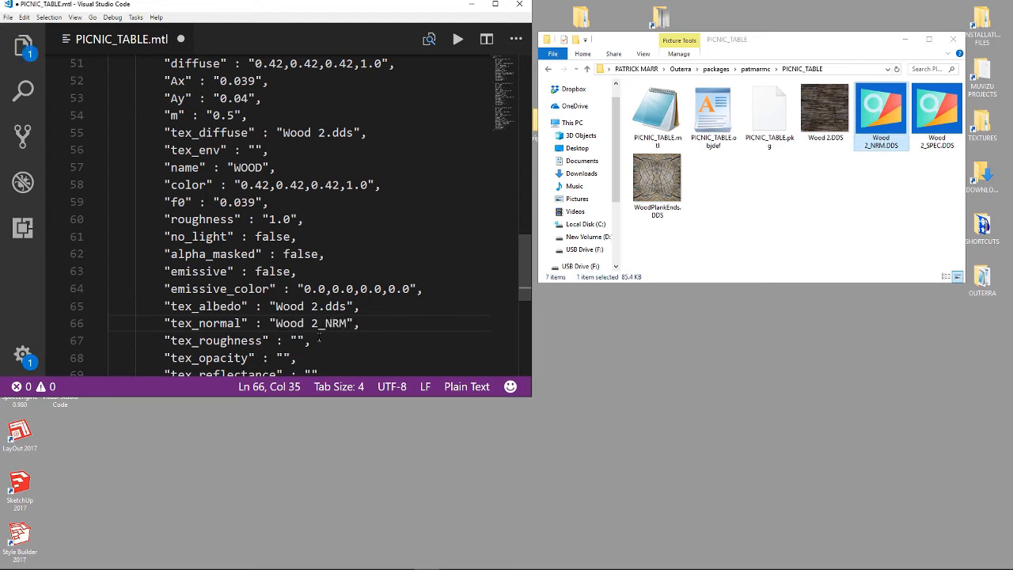
text(.dds)
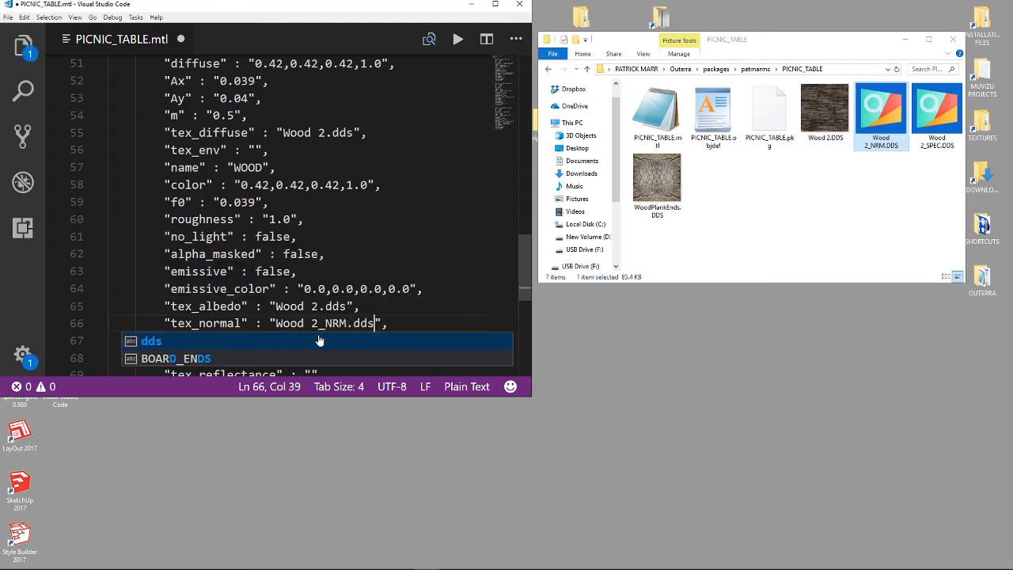
Copy the Wood 2_SPEC file name and set the WOOD material's tex_reflectance to "Wood 2_SPEC.dds"
scroll(453, 278, down, 1)
scroll(454, 278, down, 1)
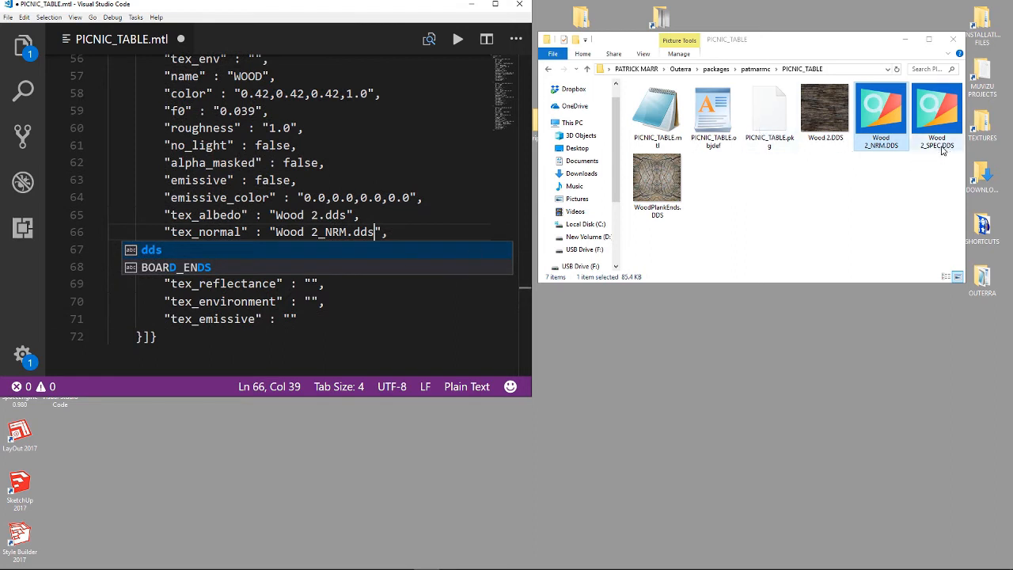
click(311, 283)
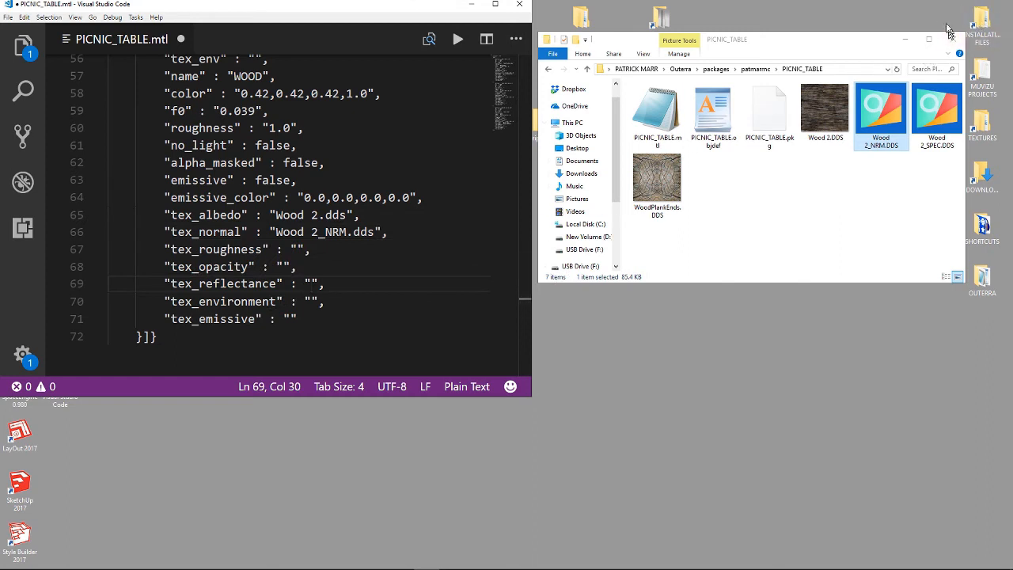
click(935, 150)
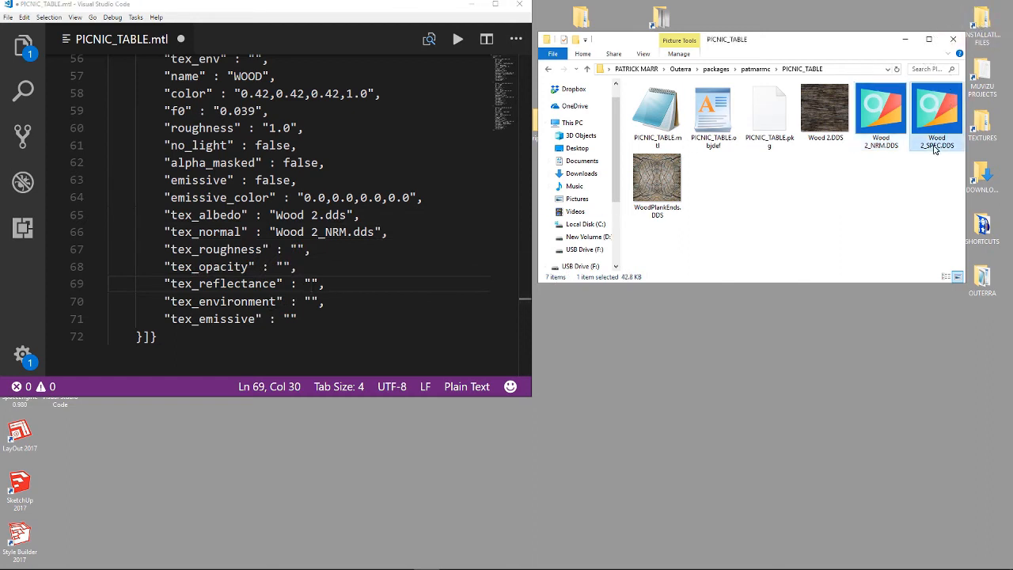
click(934, 146)
key(ctrl+c)
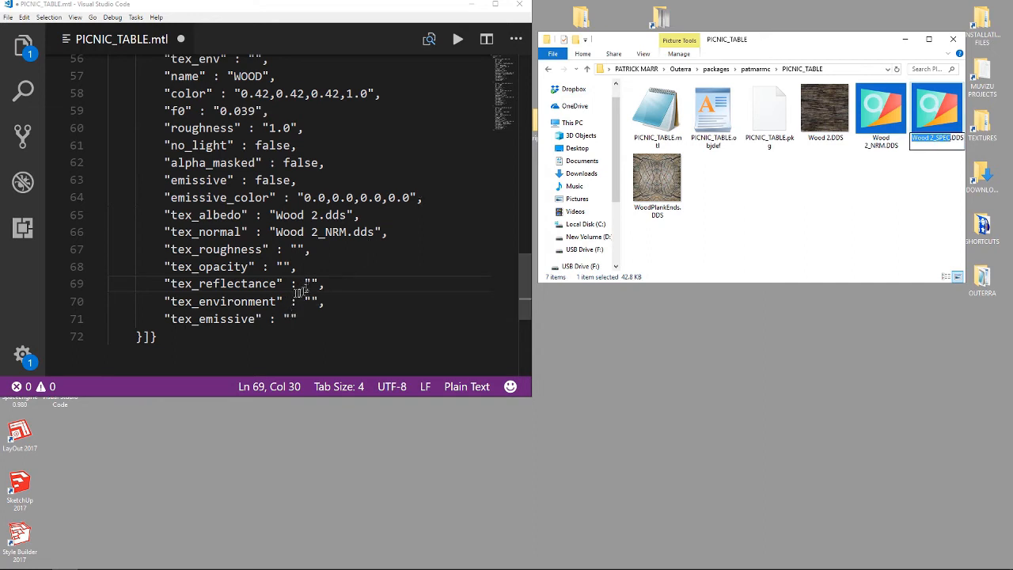
click(308, 282)
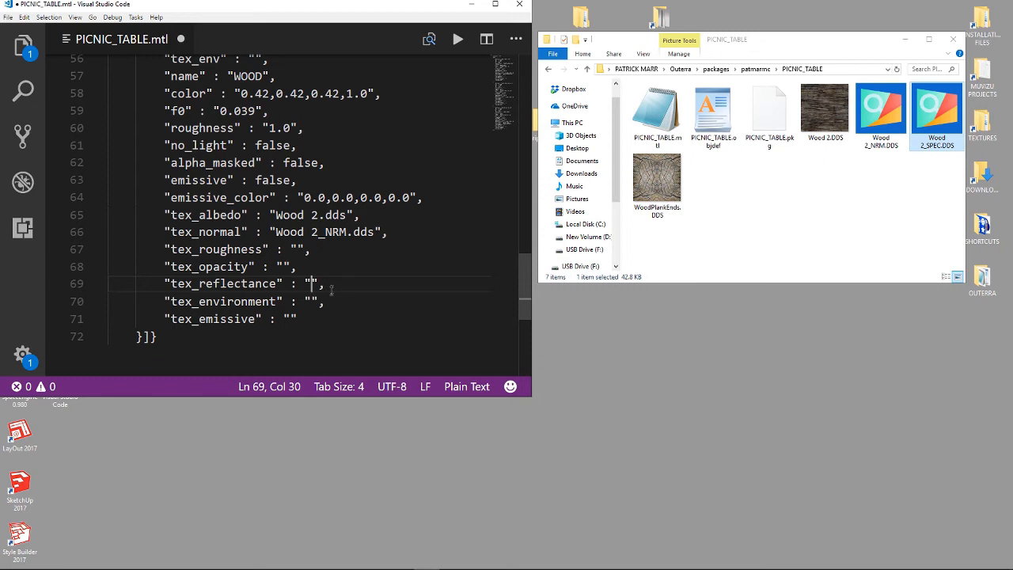
key(ctrl+v)
text(.)
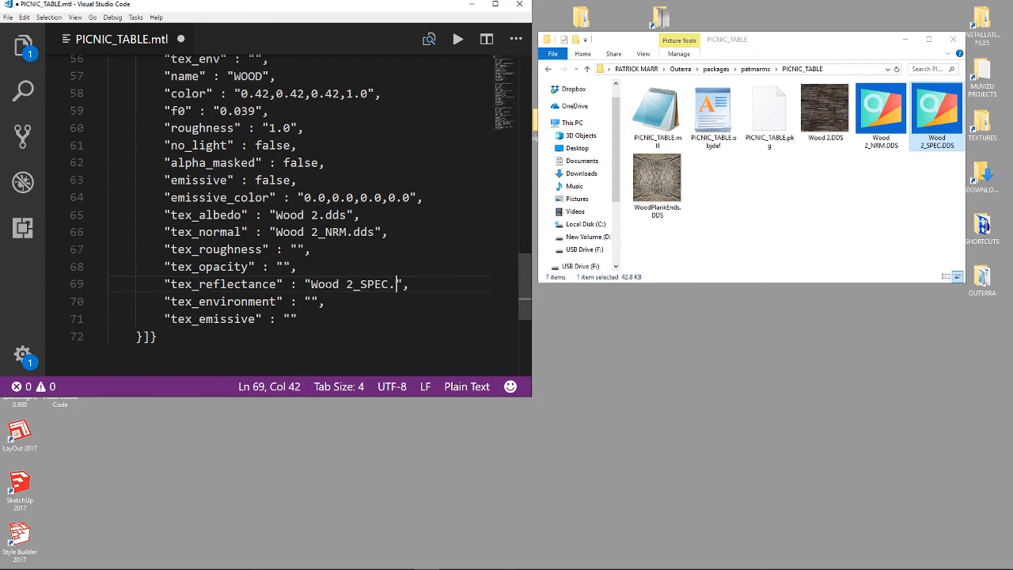
text(dds)
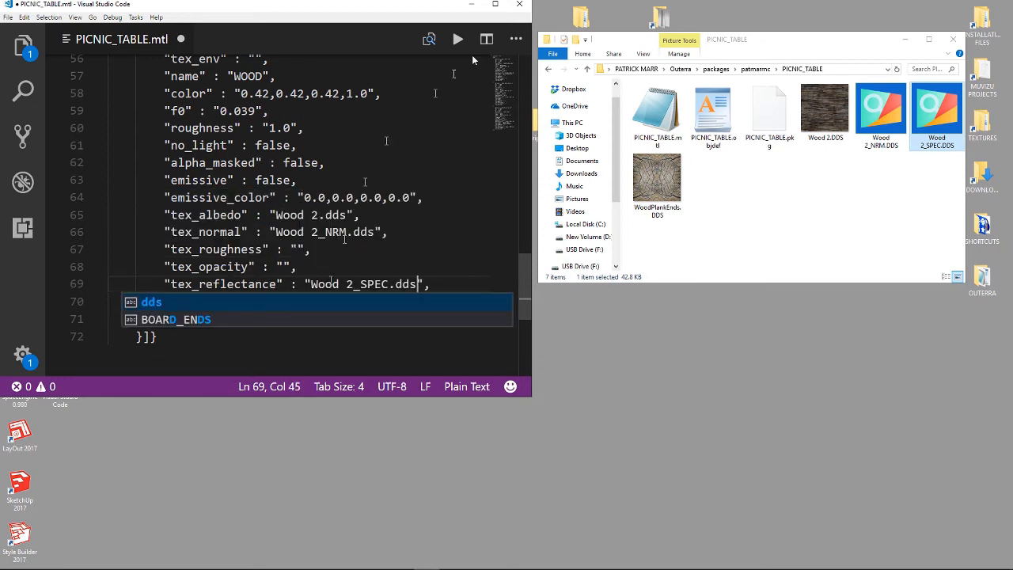
Close the package folder, save the mtl file, and close the editor
click(954, 39)
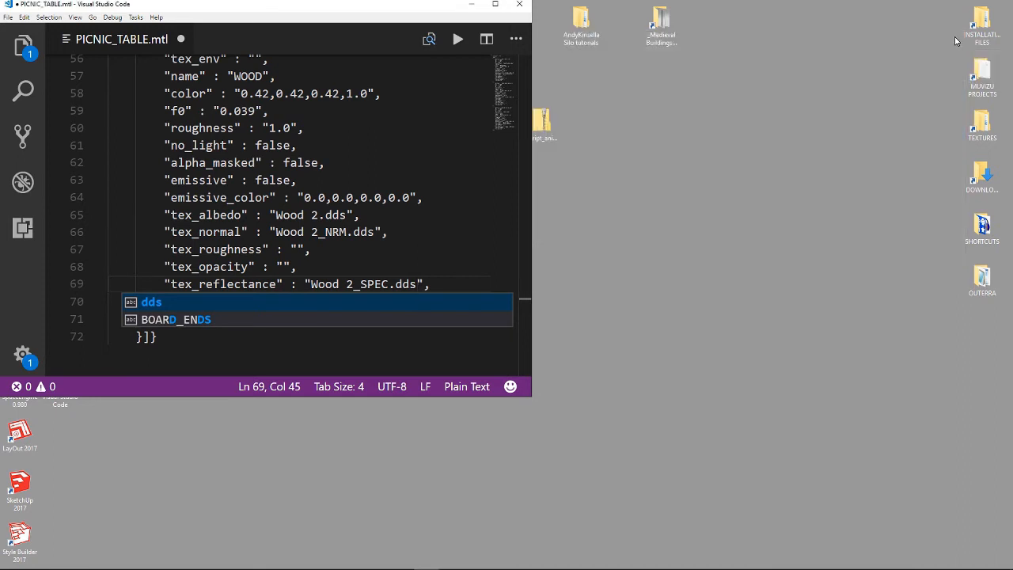
click(8, 16)
click(28, 152)
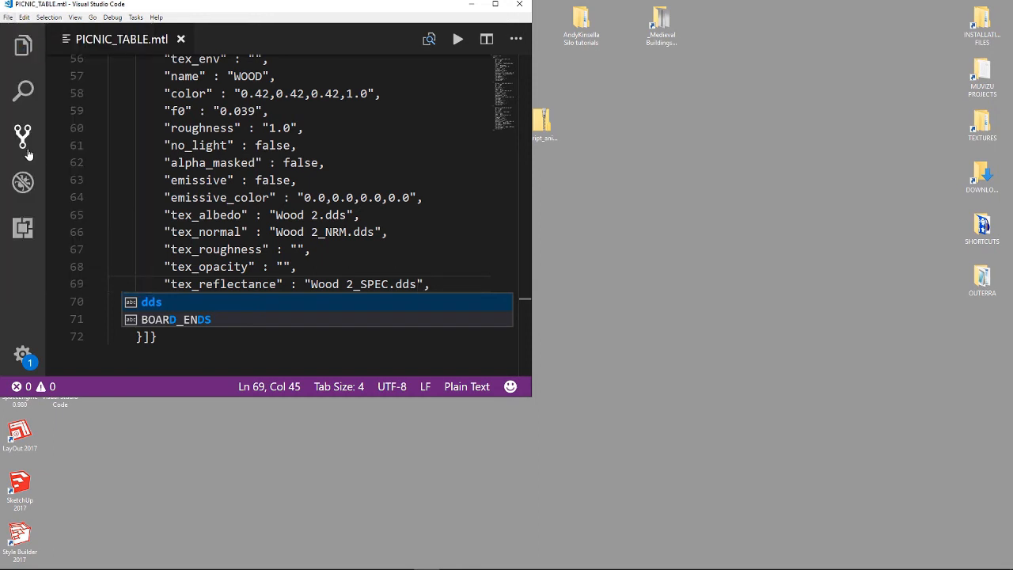
click(520, 7)
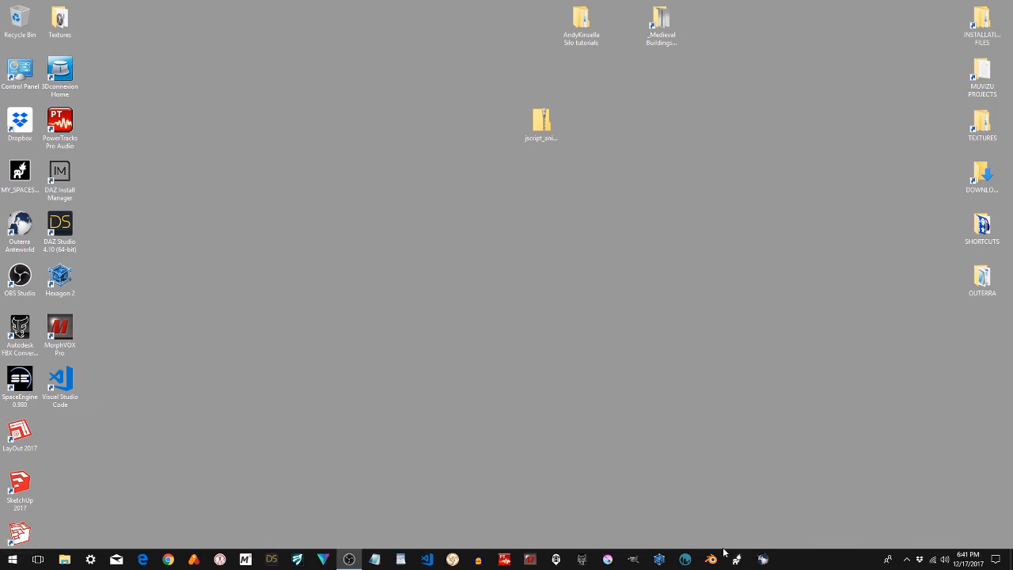
Switch to Outerra Anteworld and open the Assets list
click(764, 560)
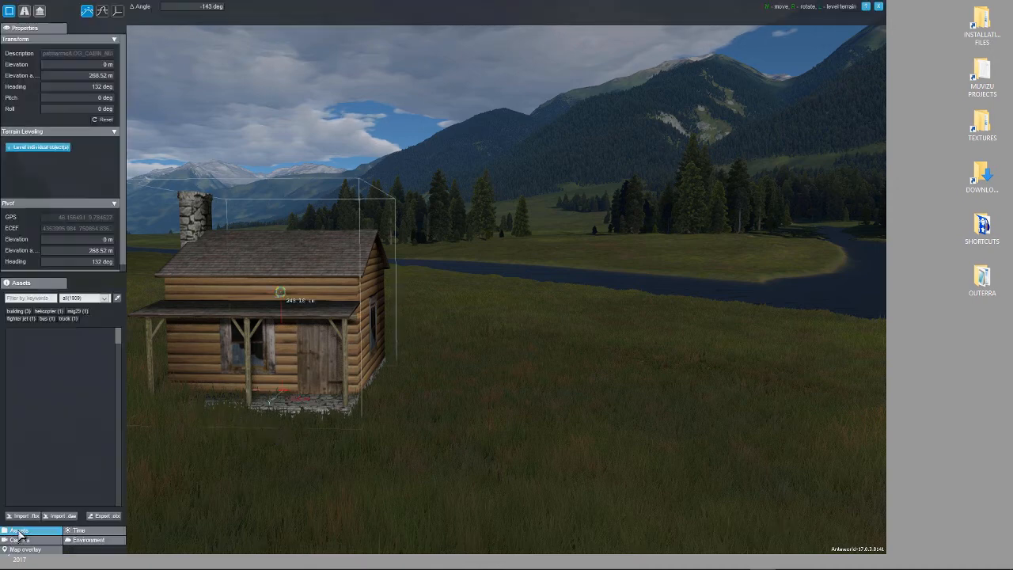
click(19, 531)
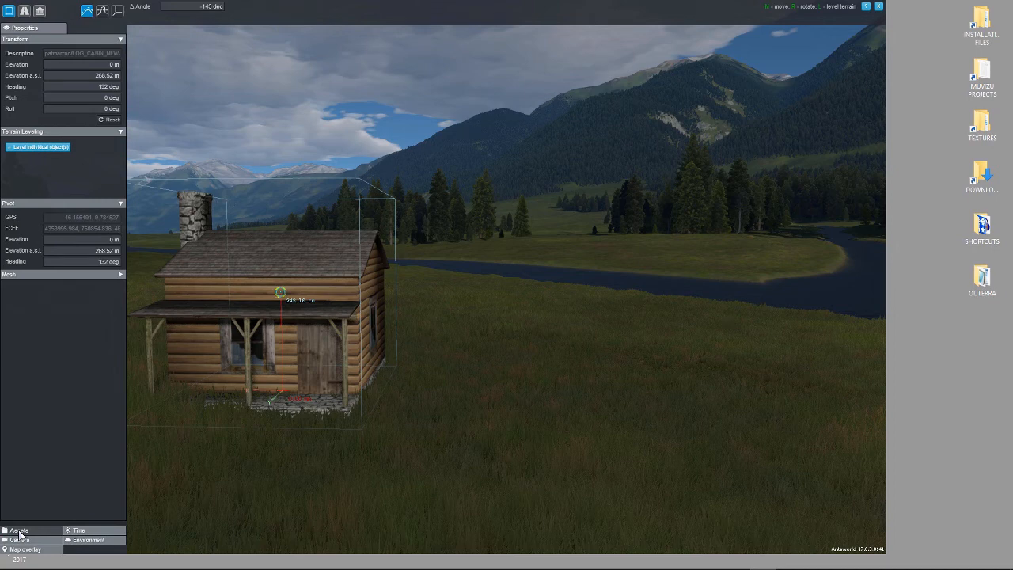
click(20, 532)
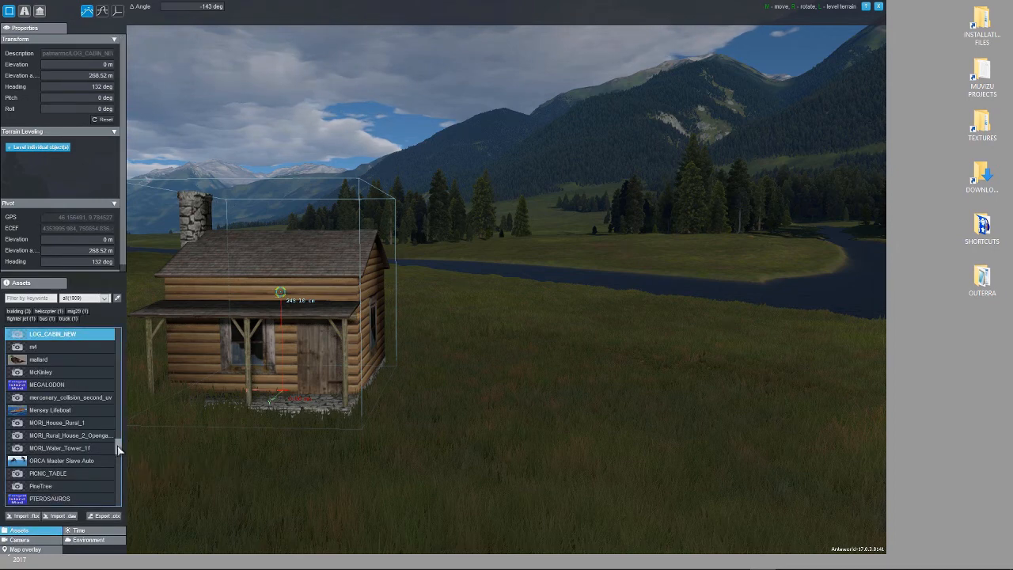
Place the PICNIC_TABLE asset from the Assets list on the grass beside the log cabin
scroll(118, 451, down, 5)
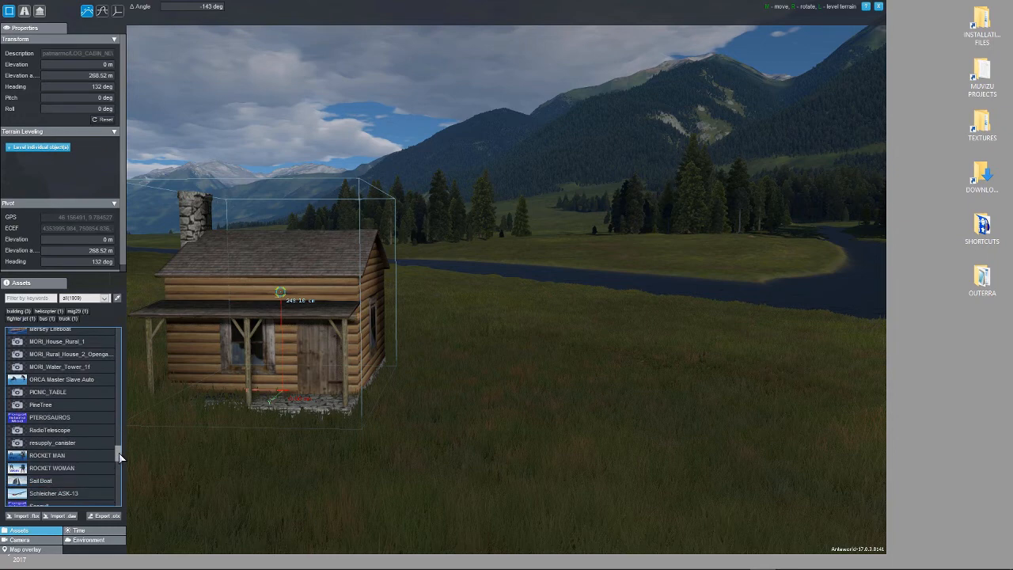
click(42, 387)
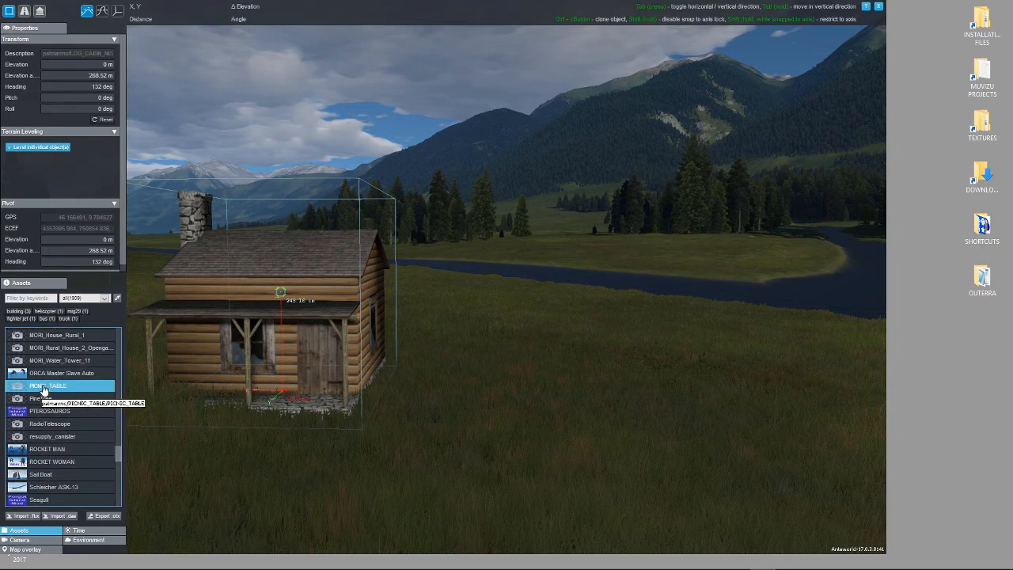
drag(56, 393, 498, 387)
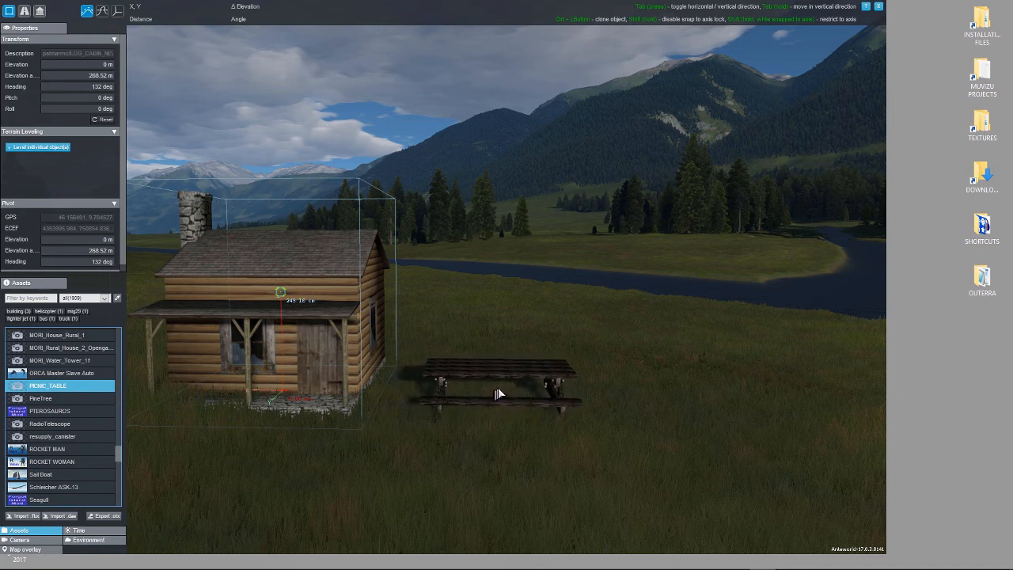
click(498, 387)
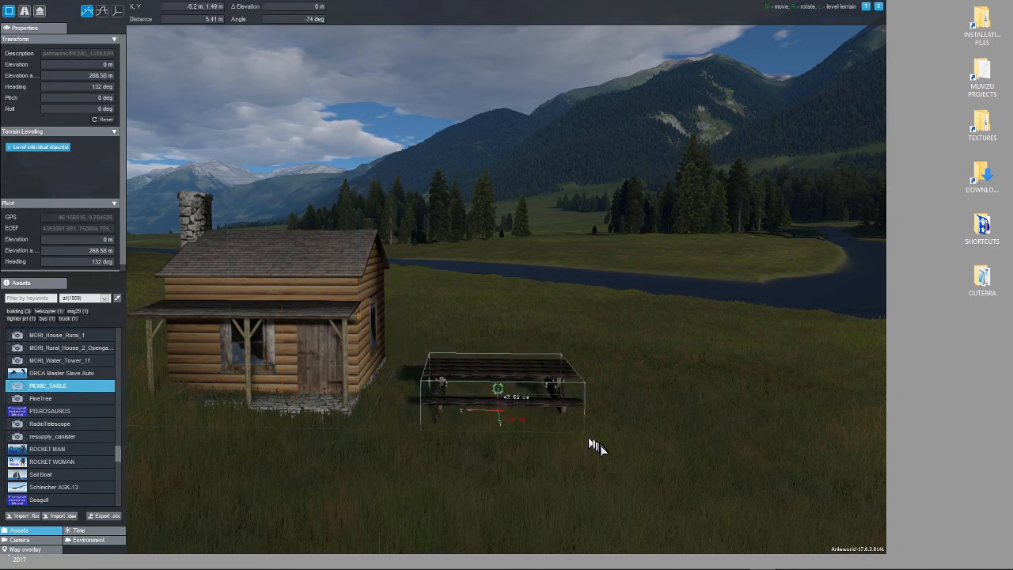
Deselect the placed table and leave the object editing mode
middle_drag(604, 463, 658, 470)
click(655, 491)
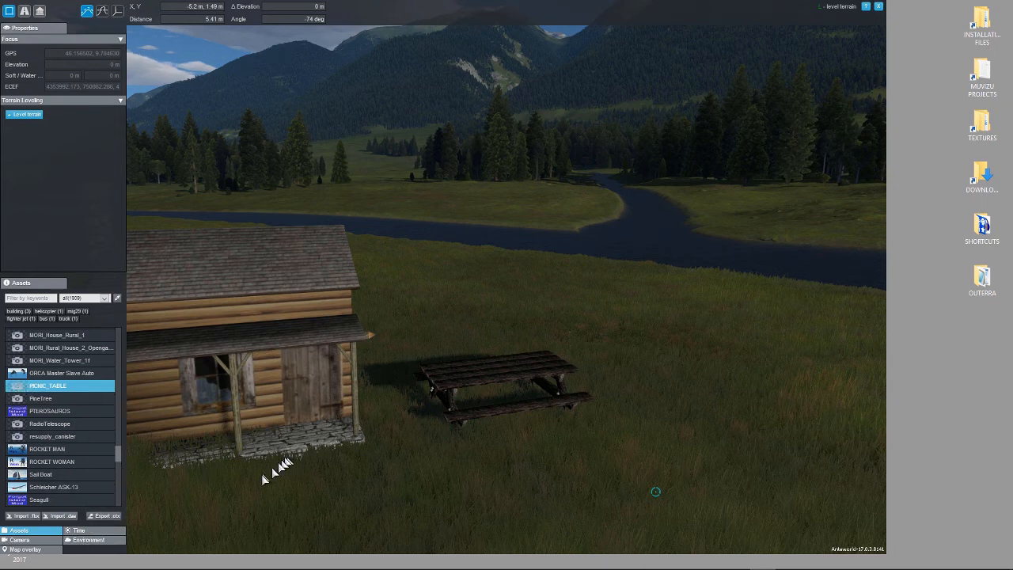
key(Escape)
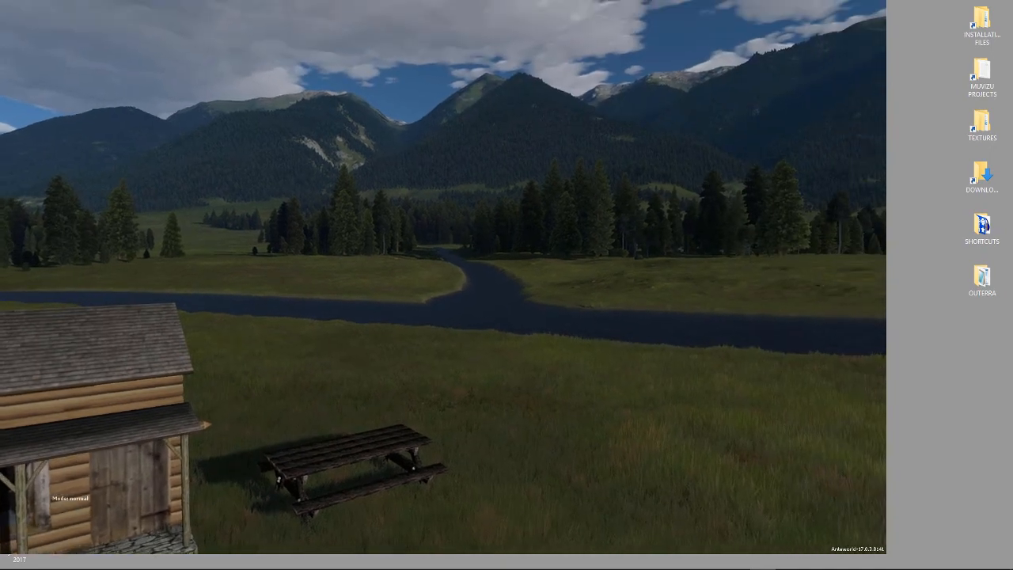
key(Escape)
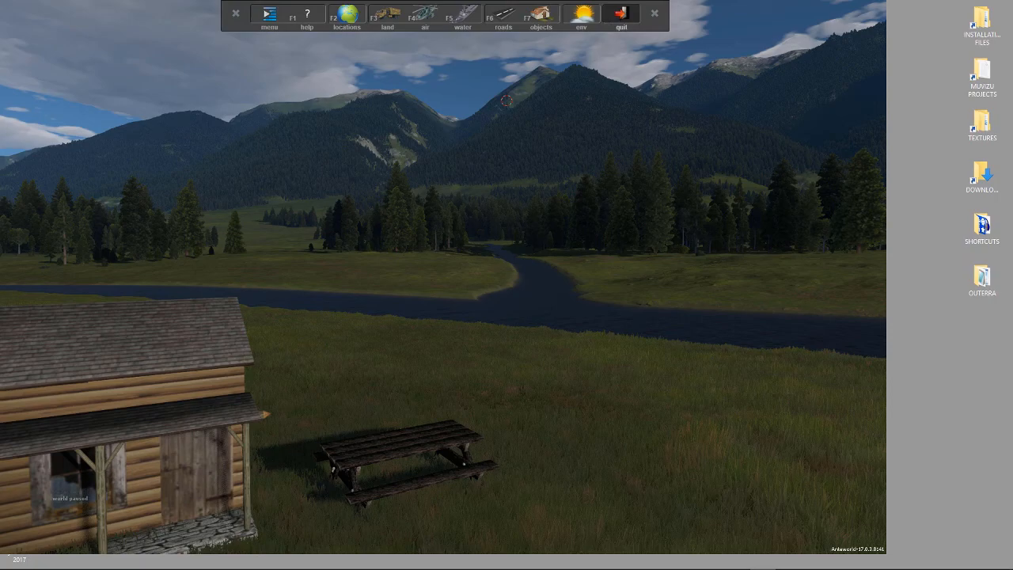
Switch to Silo, orbit the picnic table model into a preview angle, and close Silo
click(622, 14)
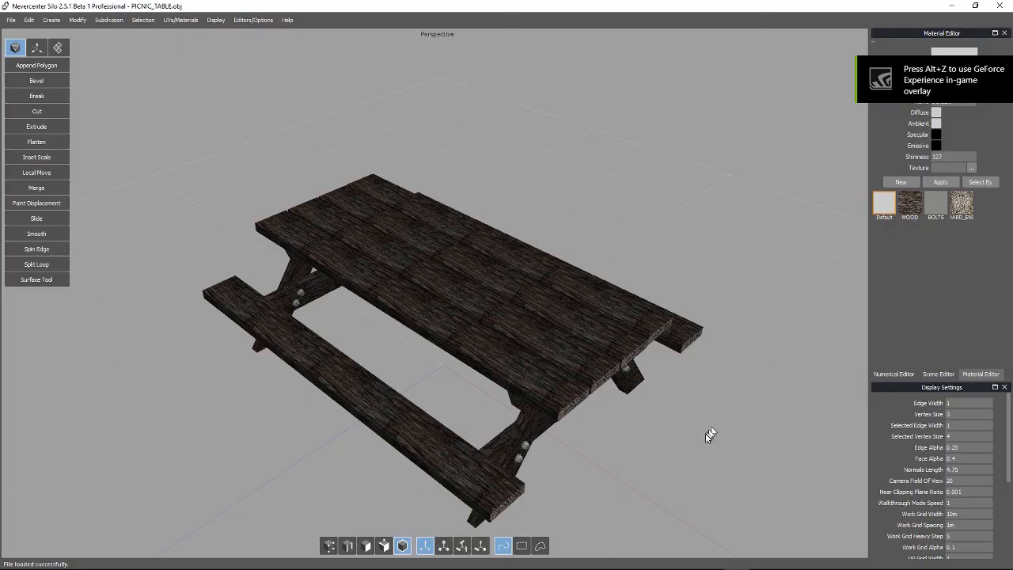
middle_drag(705, 433, 702, 385)
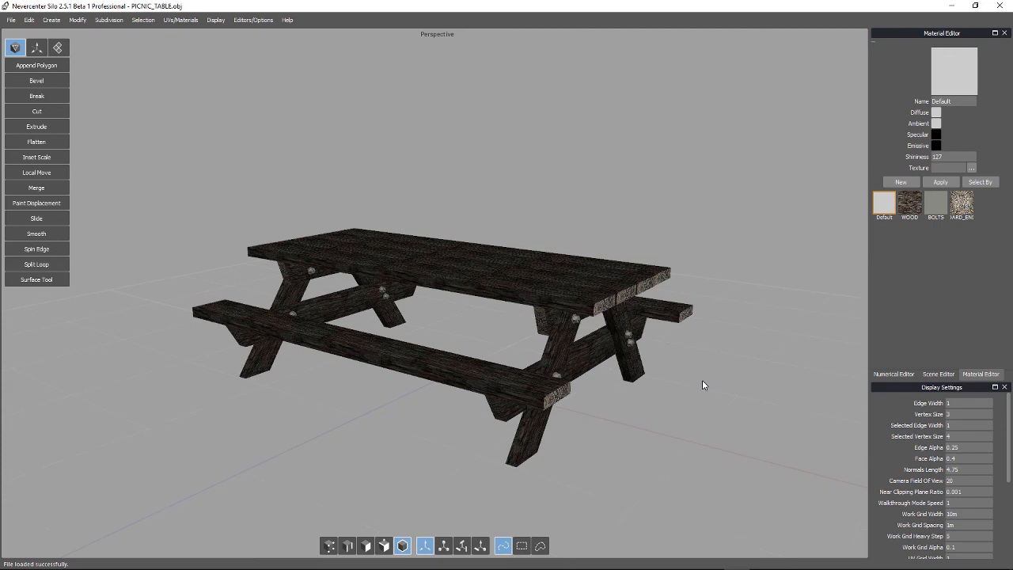
click(1005, 5)
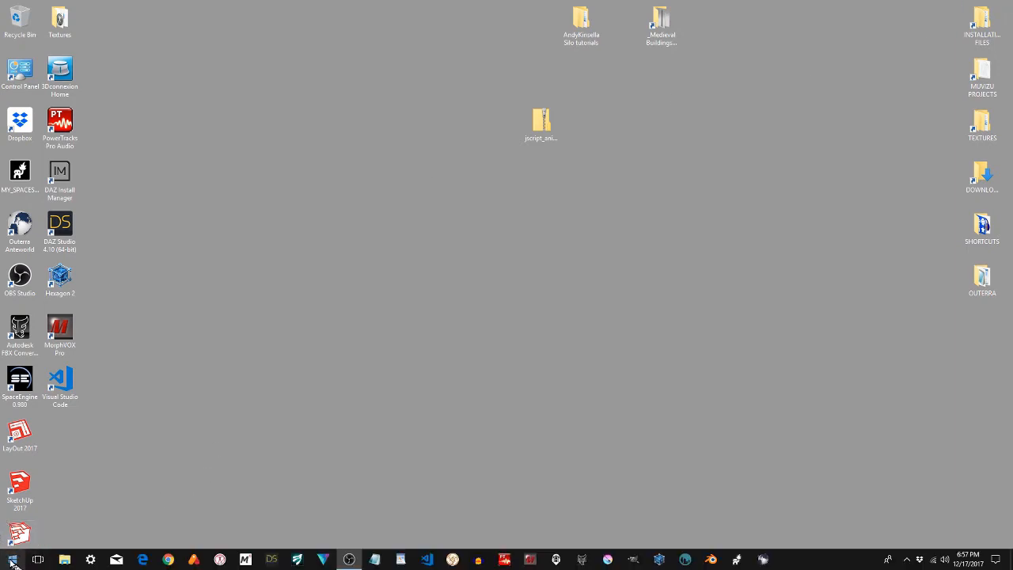
Open Paint, enlarge the canvas, and paste the captured Silo screenshot
click(12, 559)
click(180, 460)
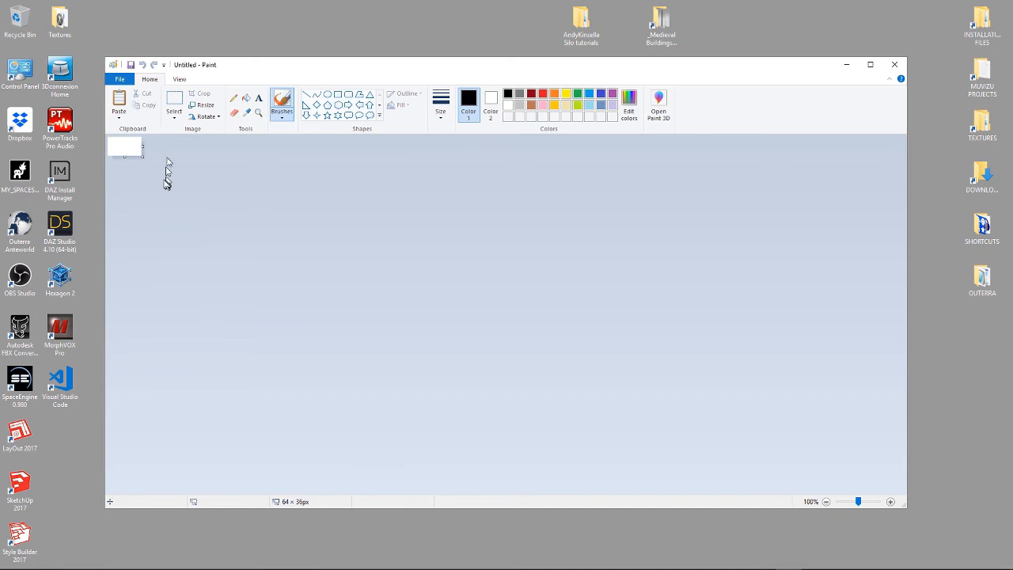
drag(144, 158, 886, 486)
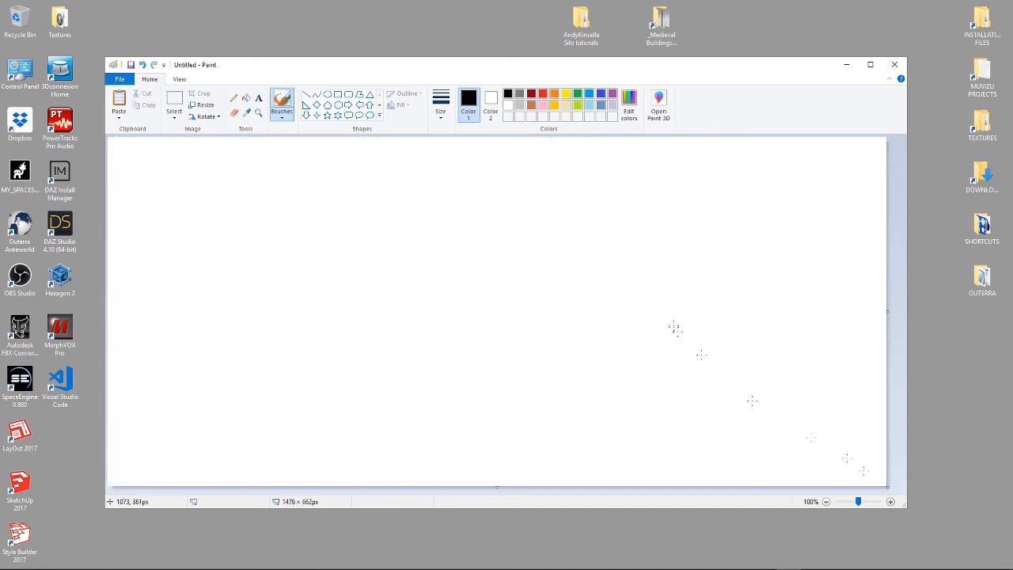
key(ctrl+v)
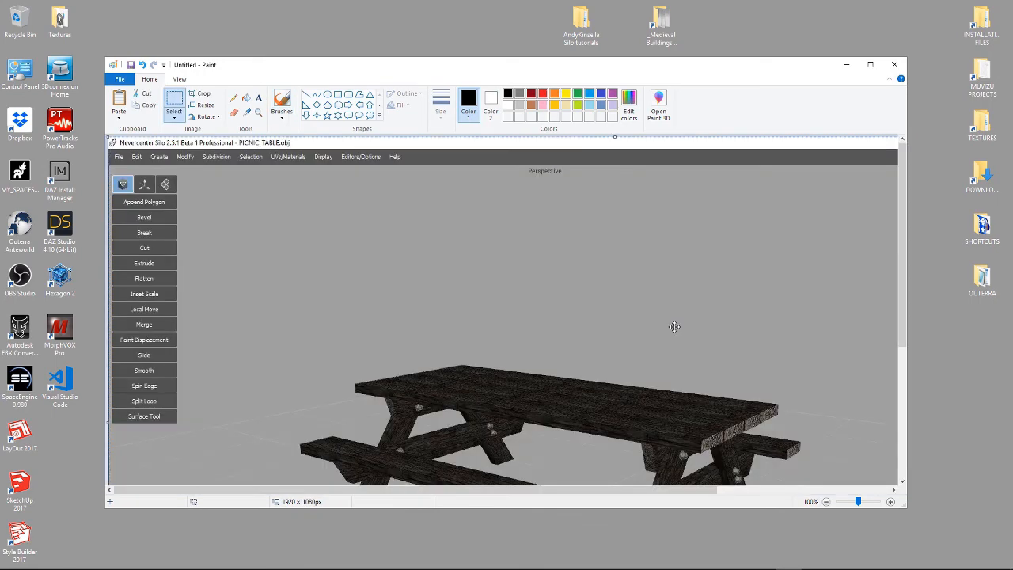
Select the area around the picnic table and crop the image to it
mouse_move(572, 380)
mouse_down()
mouse_move(583, 341)
mouse_move(545, 237)
mouse_move(529, 224)
mouse_up()
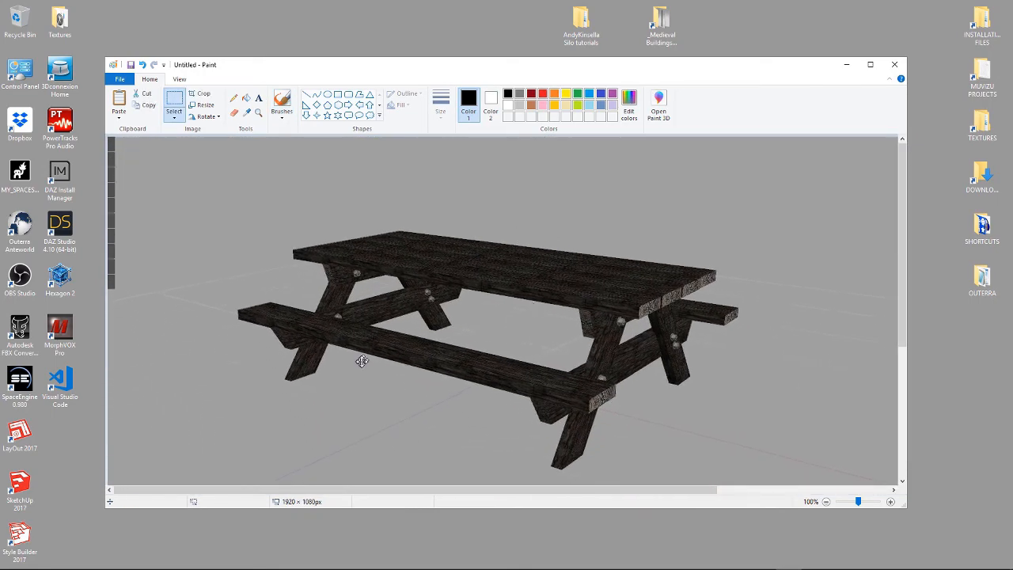
mouse_move(230, 165)
mouse_down()
mouse_move(673, 356)
mouse_move(749, 417)
mouse_up()
click(181, 94)
drag(755, 449, 760, 479)
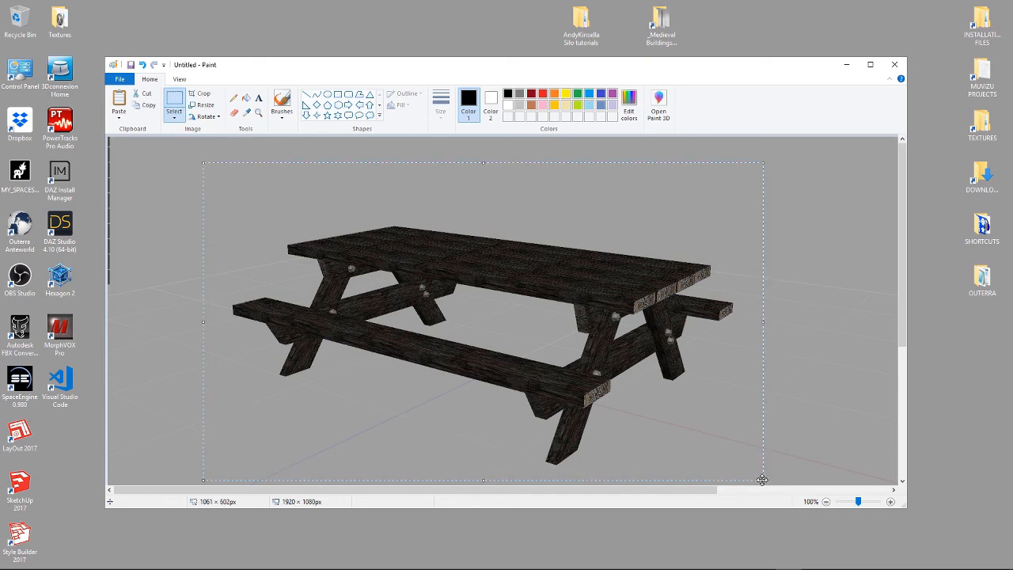
click(203, 95)
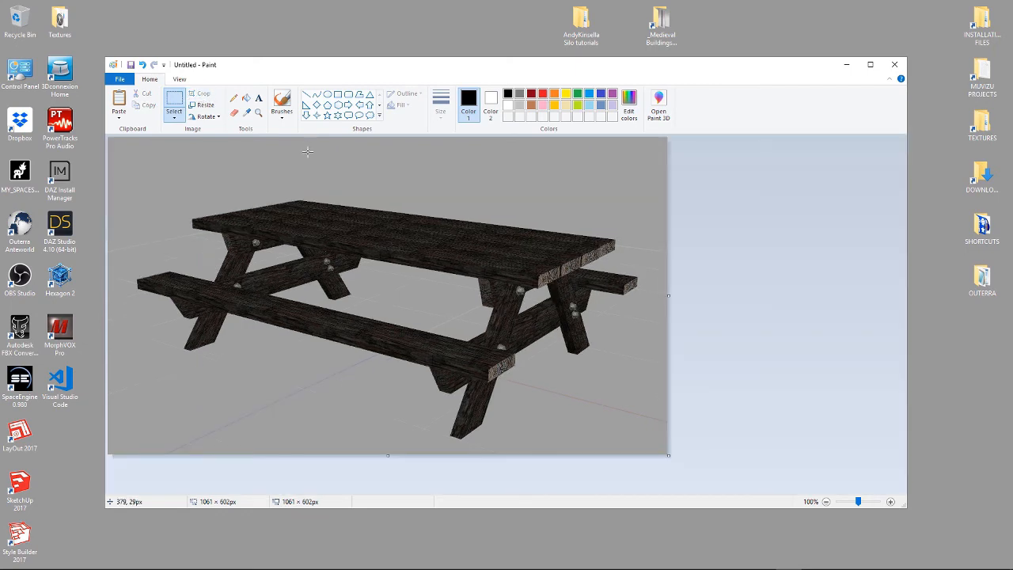
Resize the image to 64 x 36 pixels without maintaining the aspect ratio
click(207, 107)
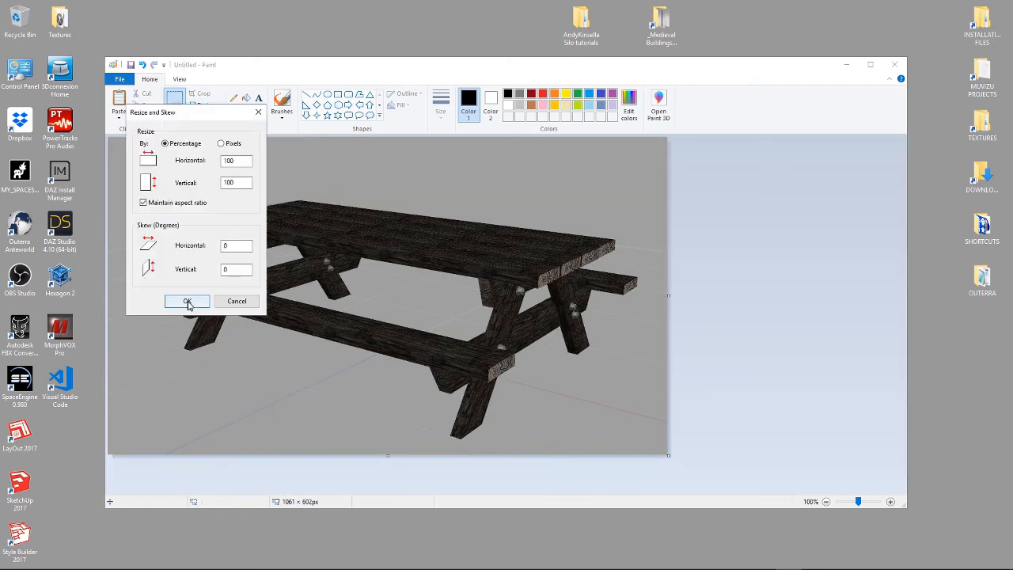
click(221, 144)
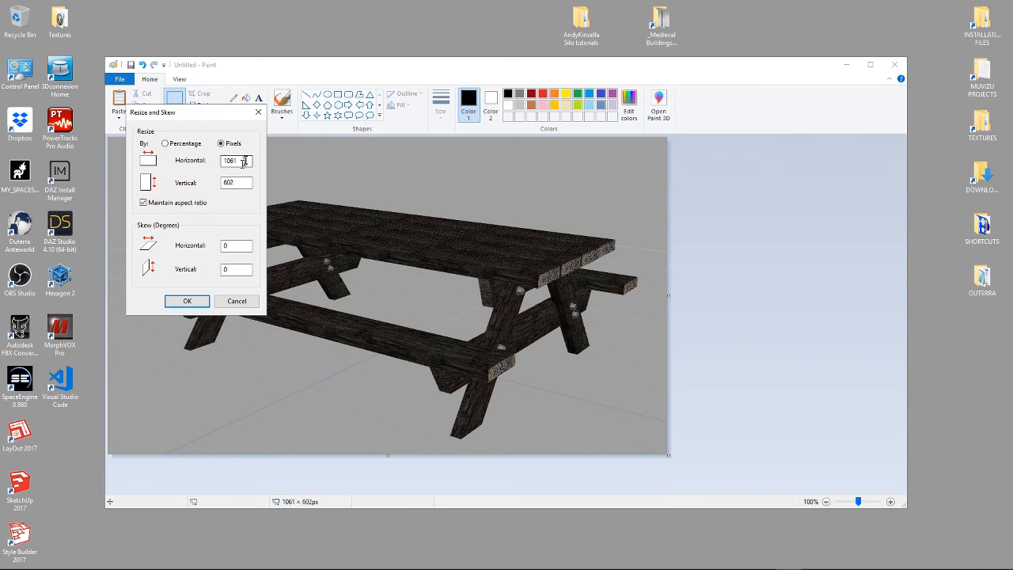
drag(246, 161, 179, 157)
text(64)
click(143, 203)
click(190, 302)
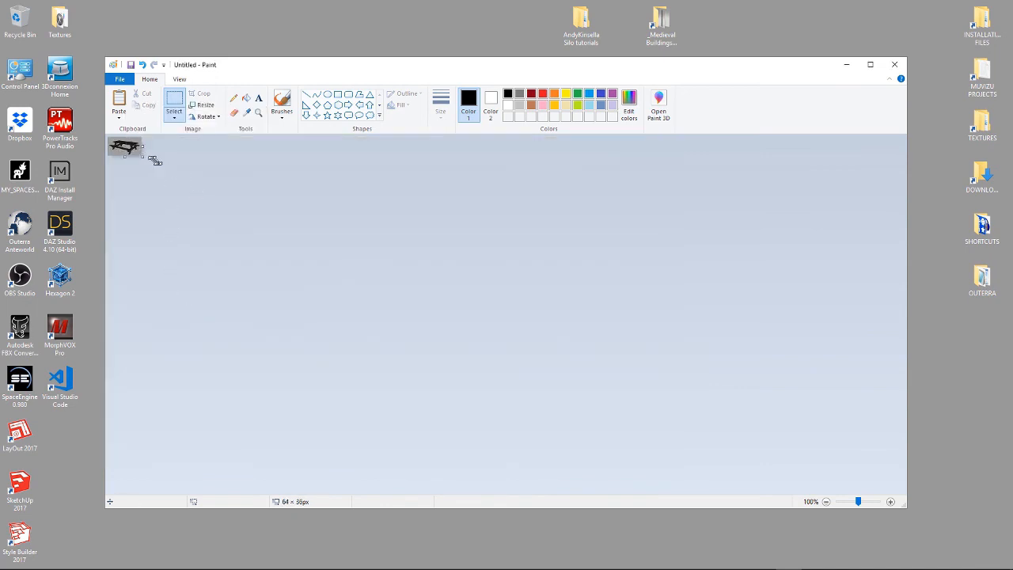
Save the image as GIF picture picnic_table.gif in the packages\patmarrnc\PICNIC_TABLE folder, accepting the colour-quality warning
click(117, 82)
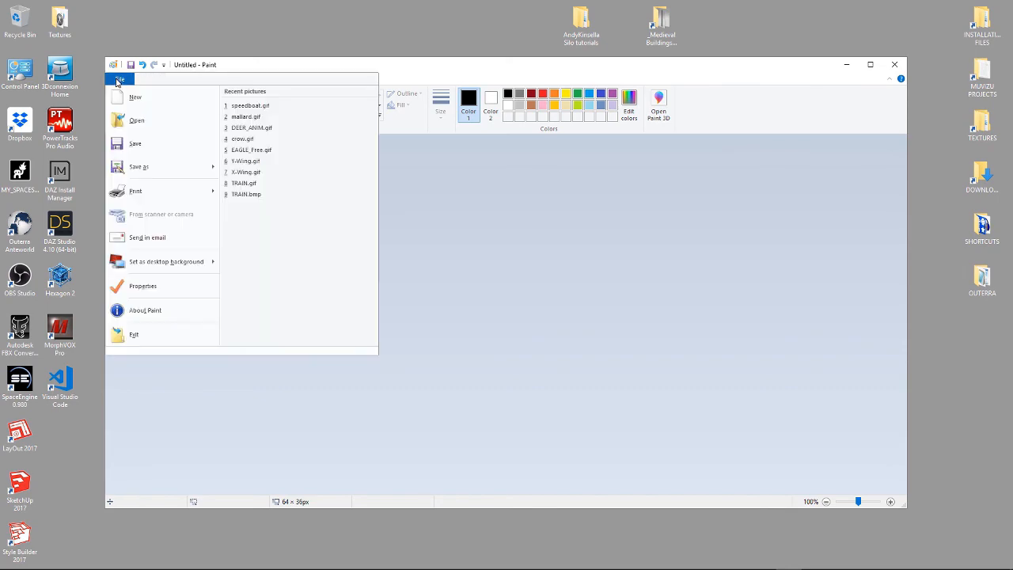
mouse_move(138, 166)
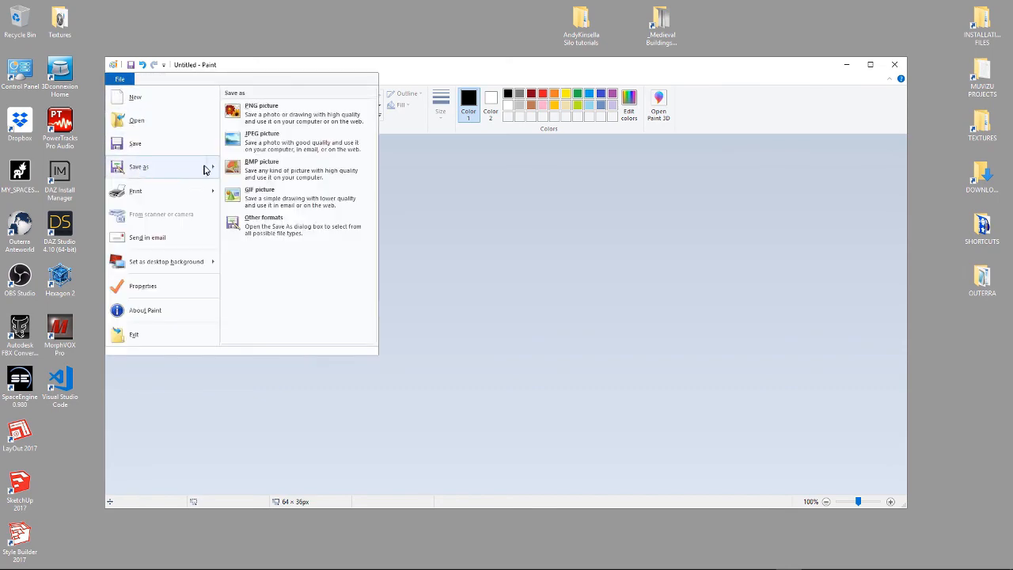
click(251, 197)
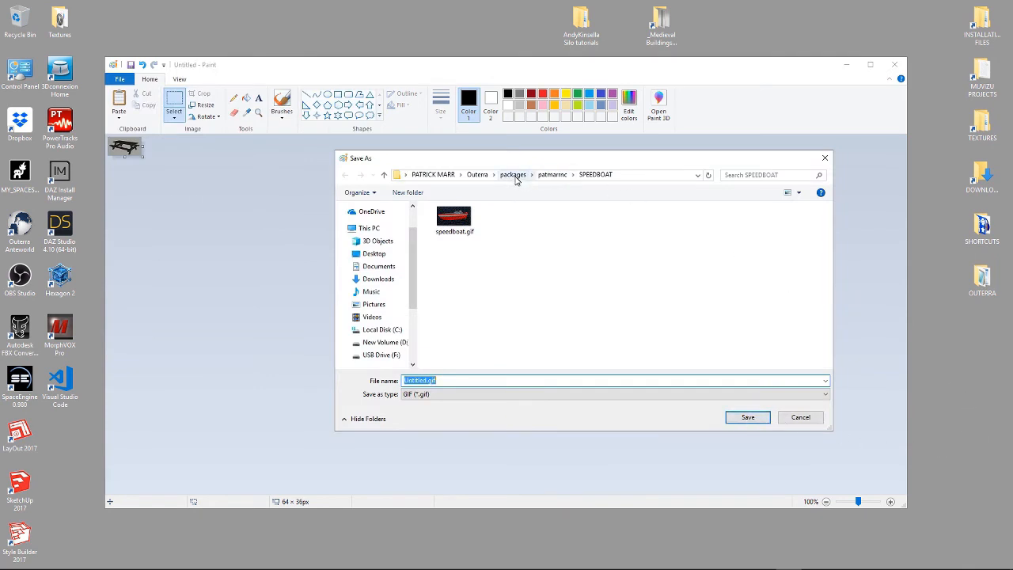
click(553, 176)
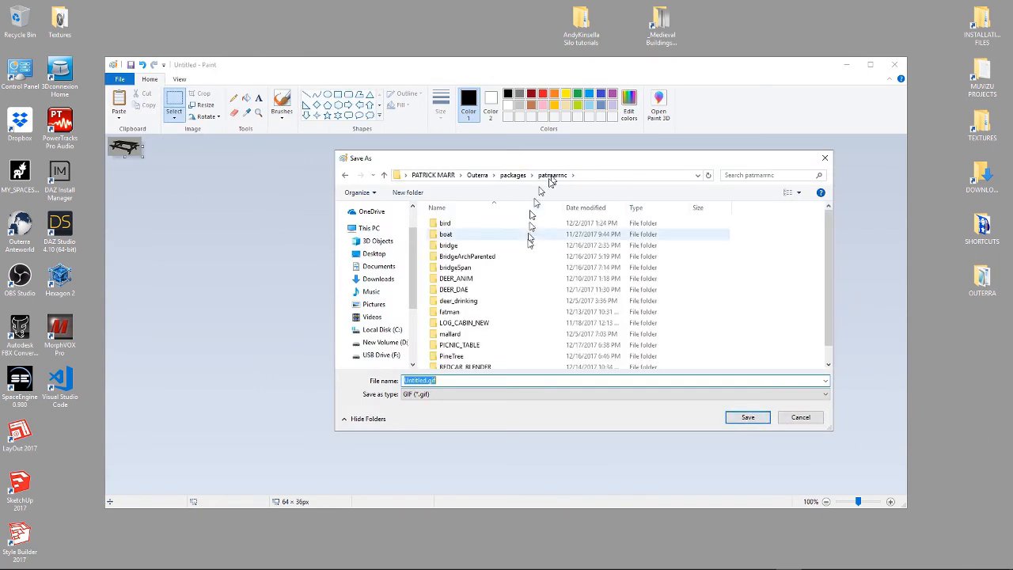
double_click(472, 345)
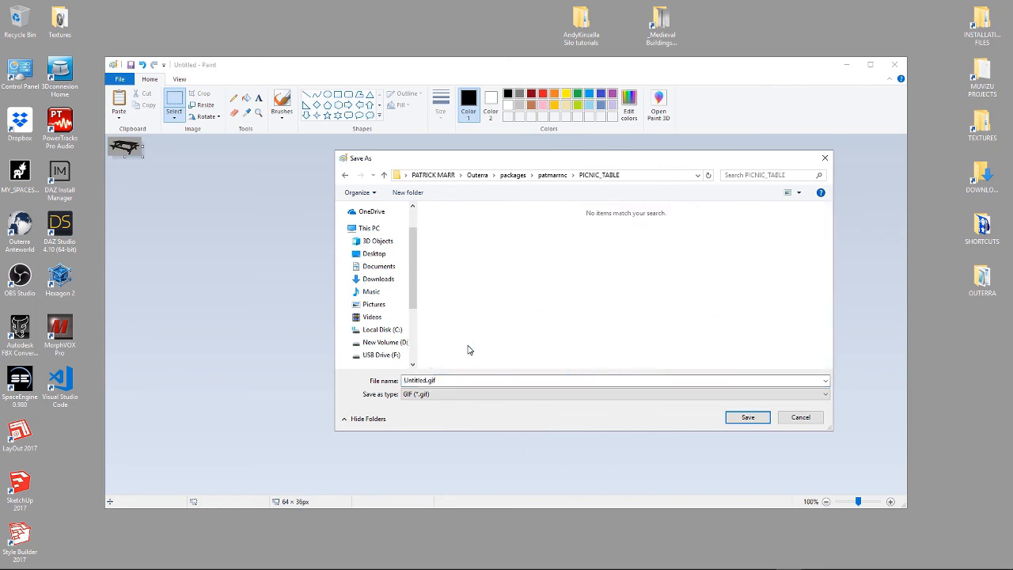
double_click(424, 381)
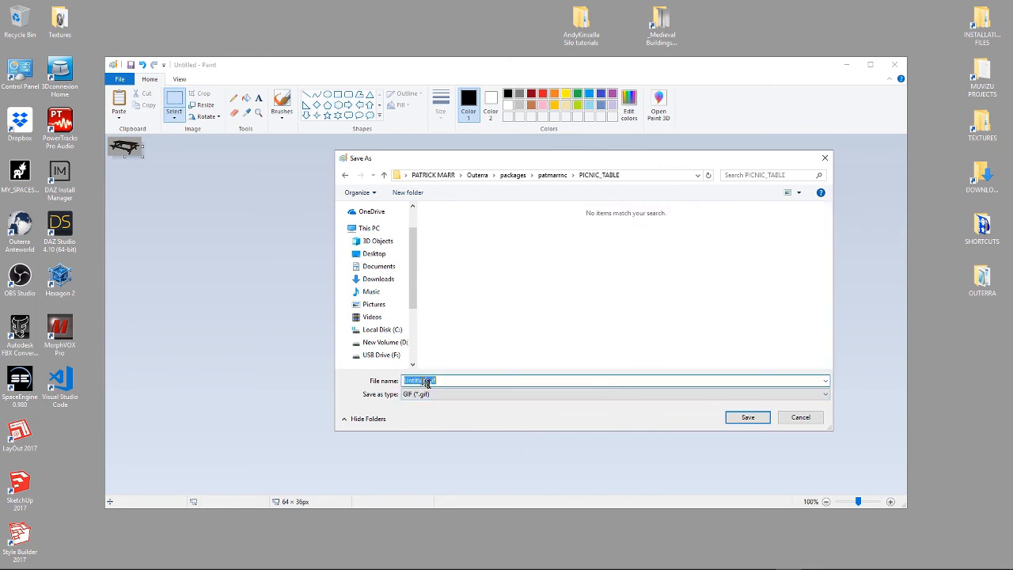
double_click(415, 381)
text(picnic_tab)
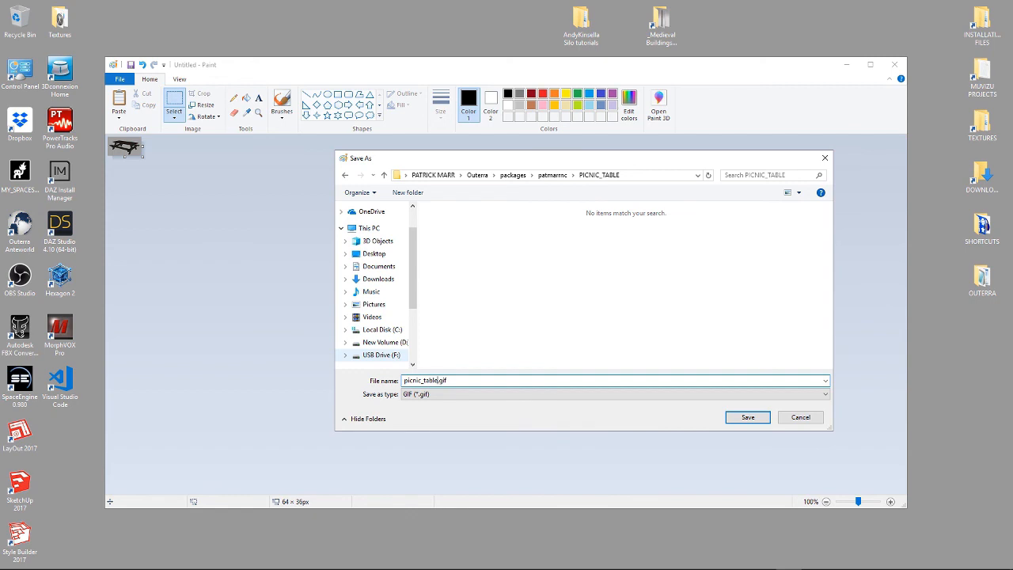
click(744, 418)
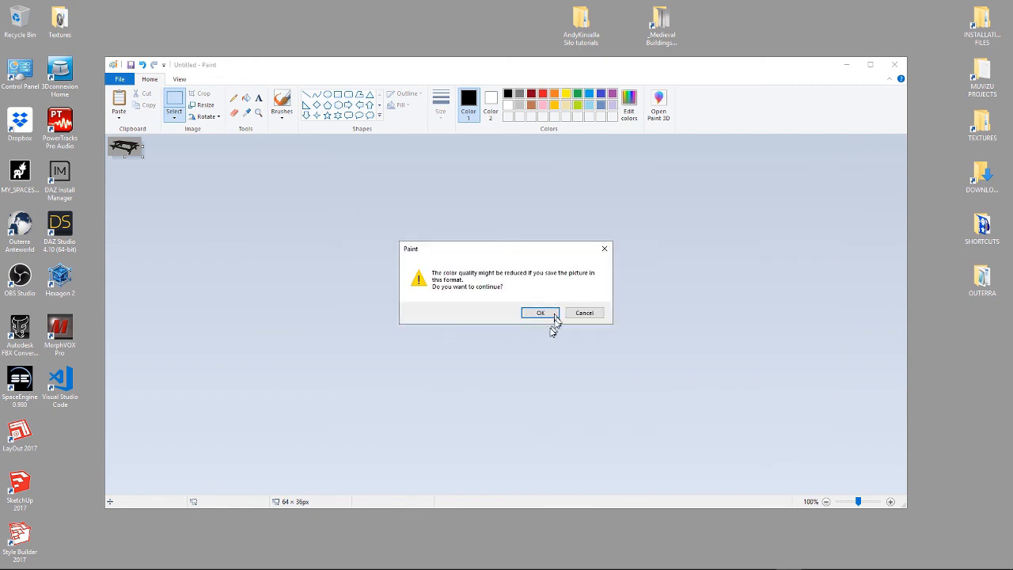
click(540, 313)
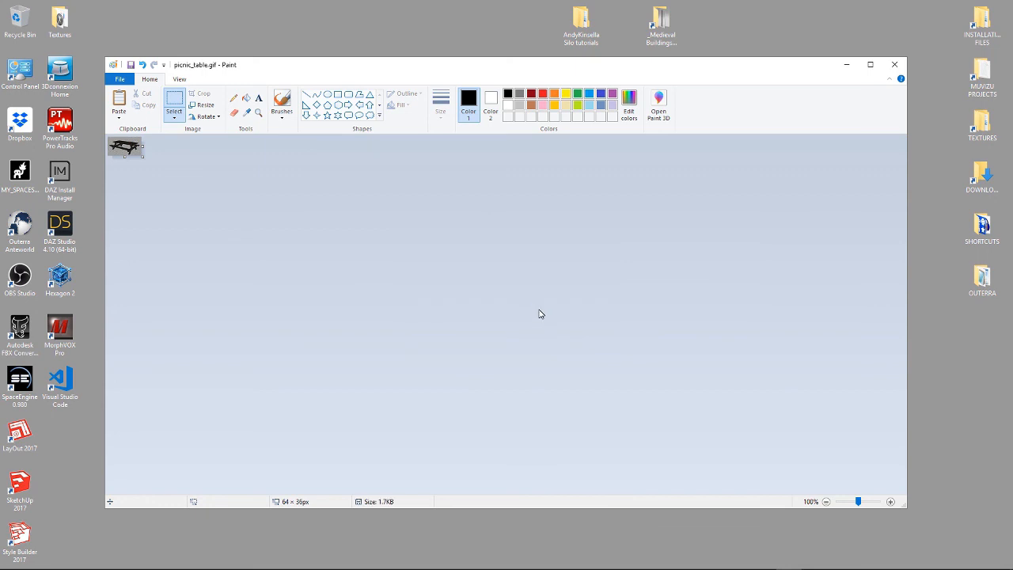
Close Paint, return to Anteworld, and browse the Assets list to the PICNIC_TABLE entry
click(894, 69)
mouse_move(665, 558)
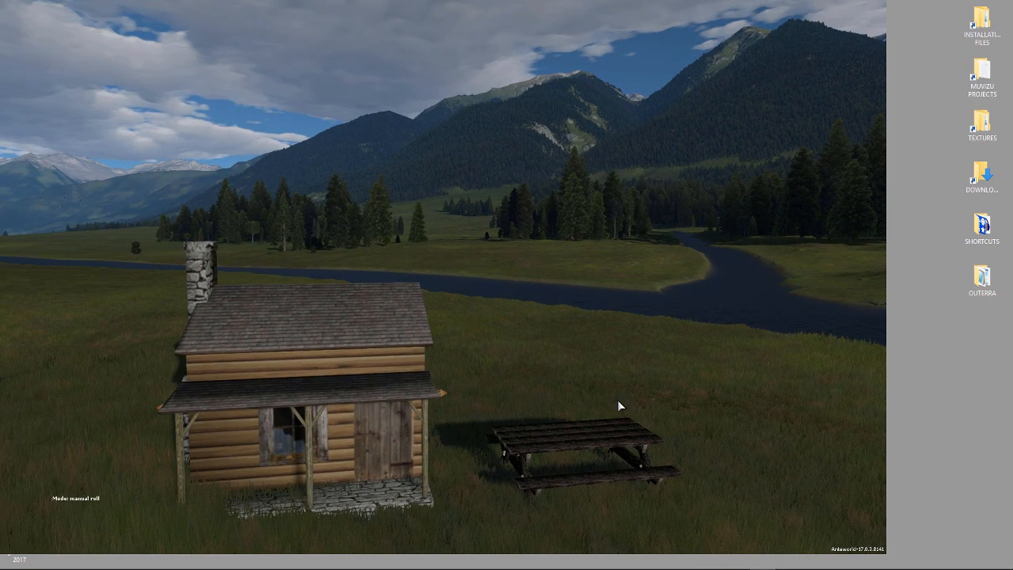
key(F3)
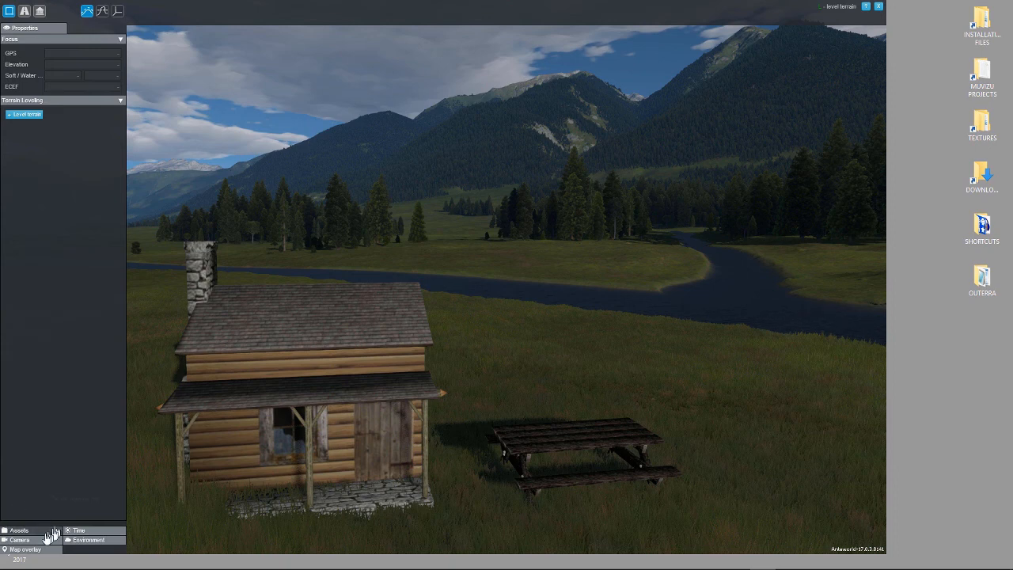
click(33, 535)
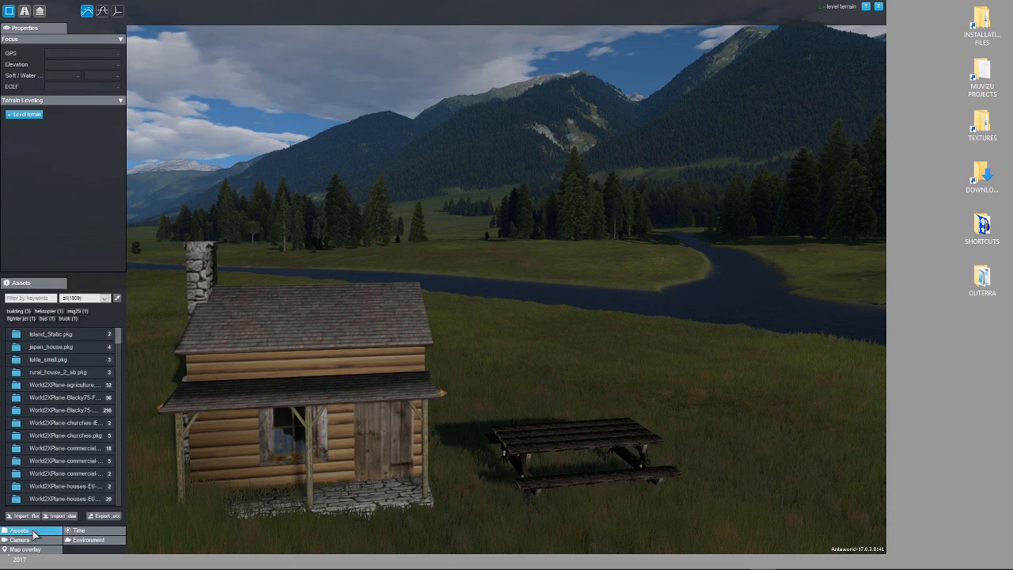
scroll(37, 433, down, 15)
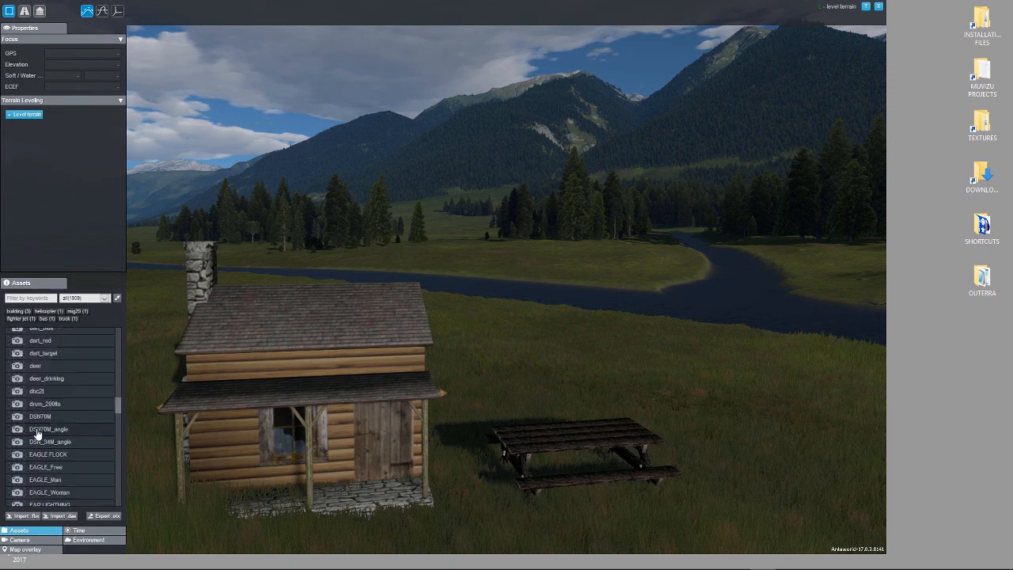
scroll(37, 434, down, 20)
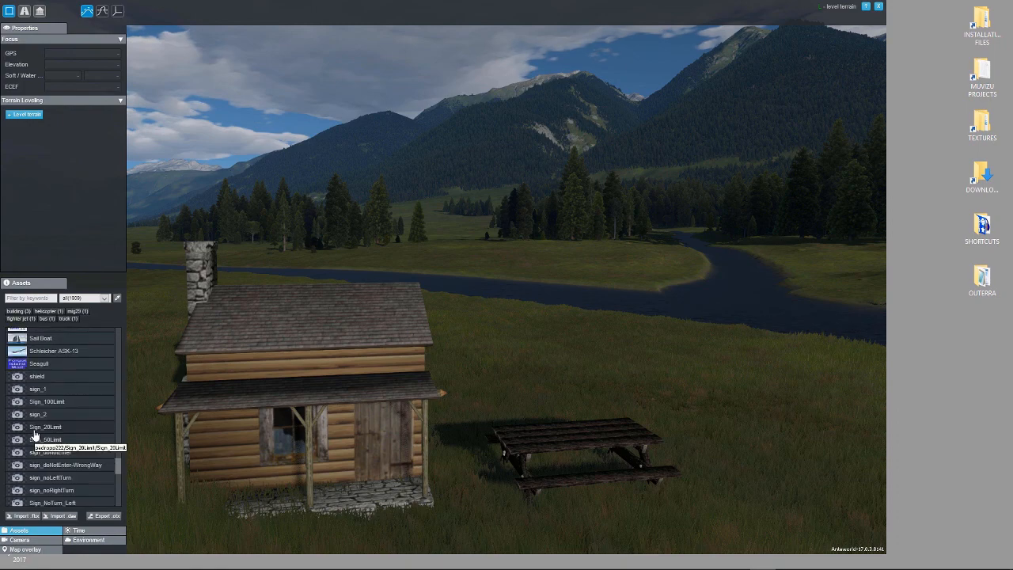
scroll(35, 434, up, 5)
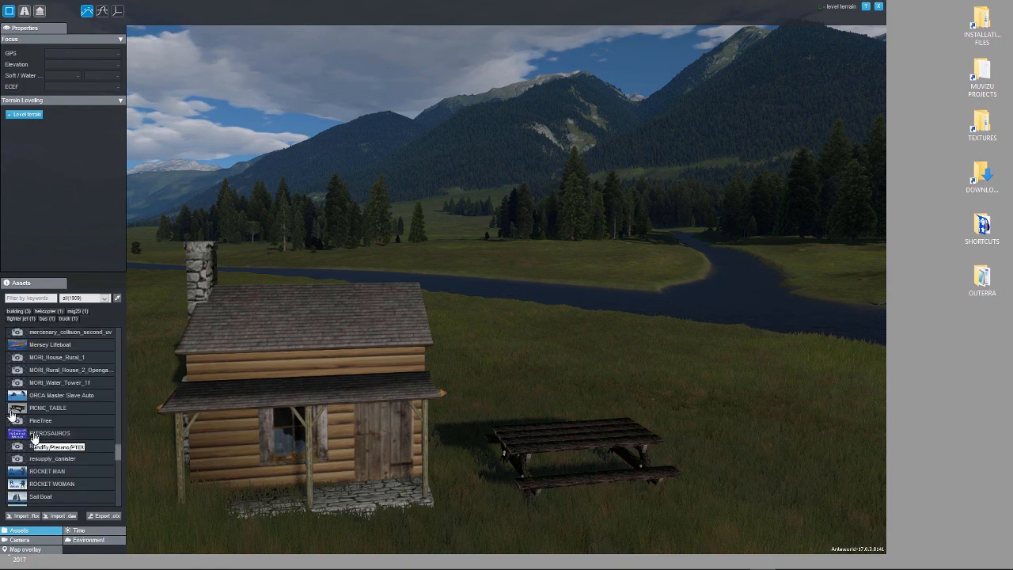